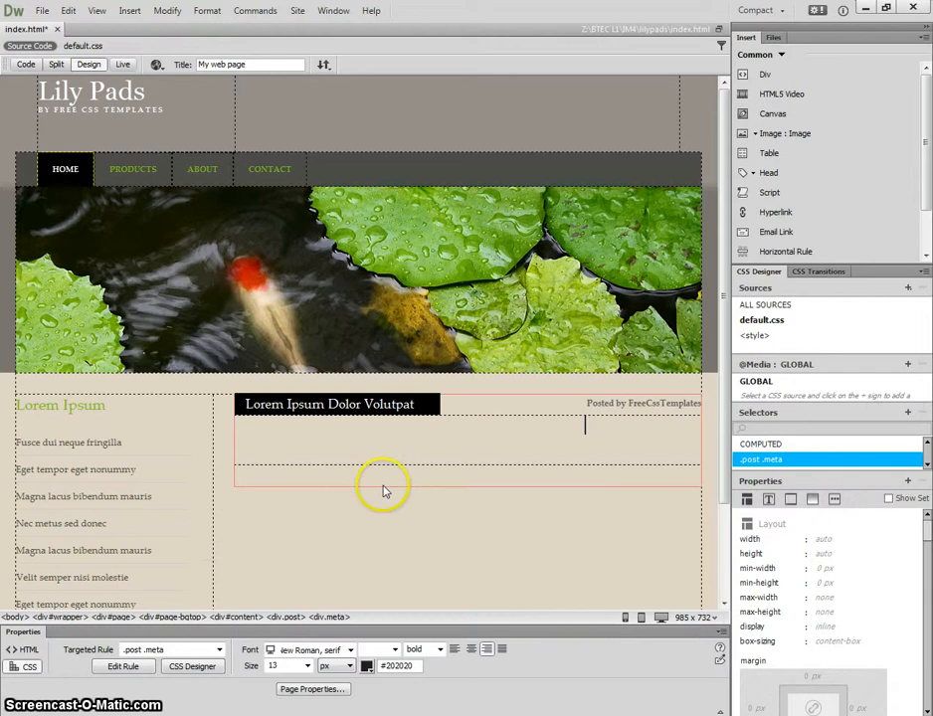
# - Try deleting the CONTACT item from the navigation menu, and undo the deletion
pyautogui.click(304, 173)
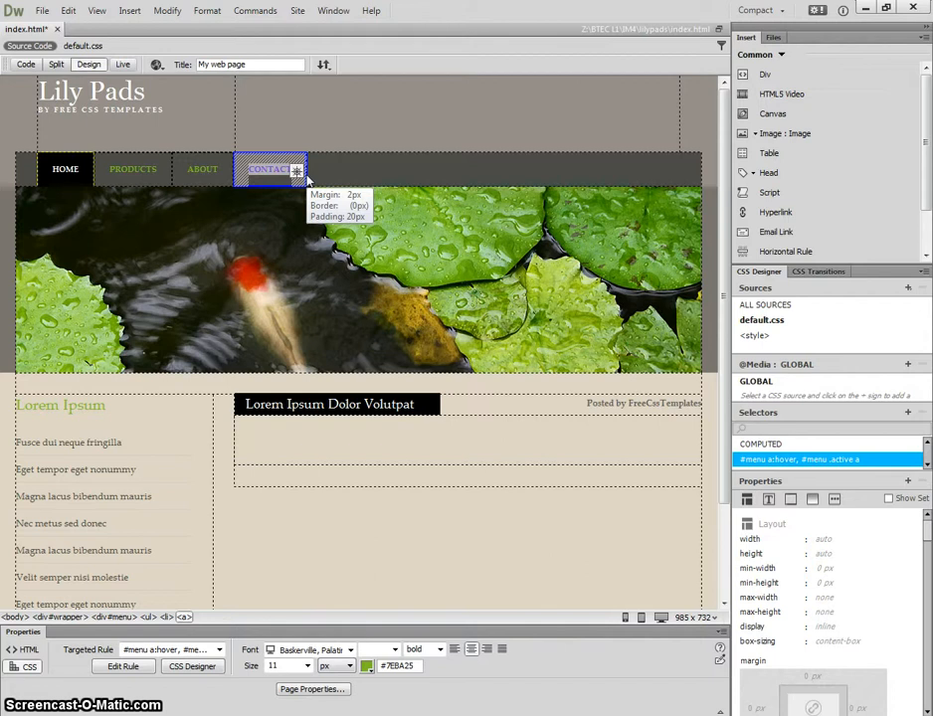
pyautogui.press('Delete')
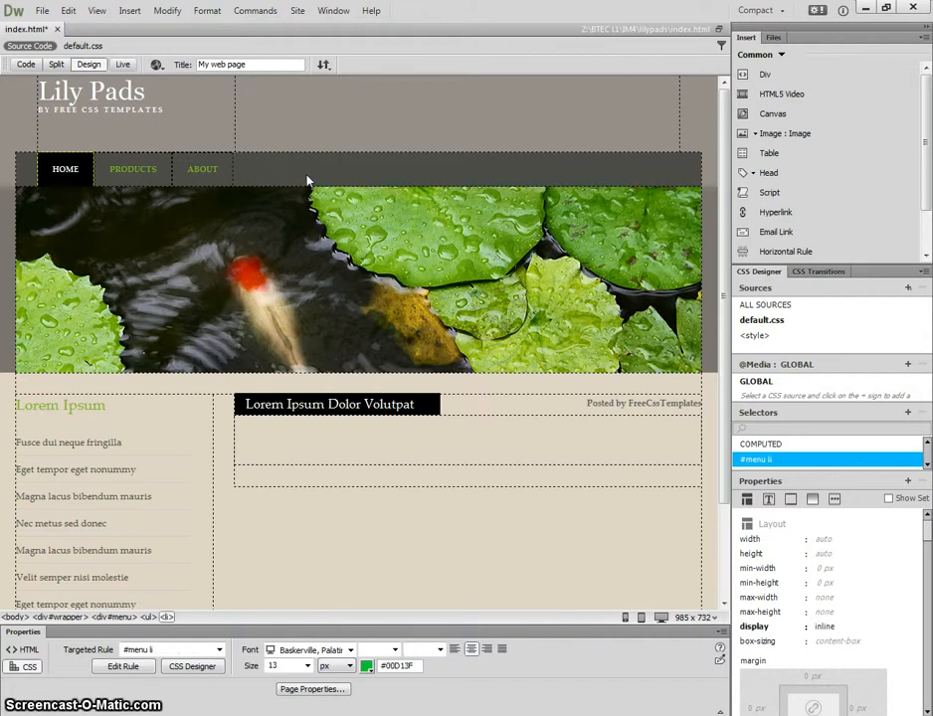
pyautogui.click(291, 162)
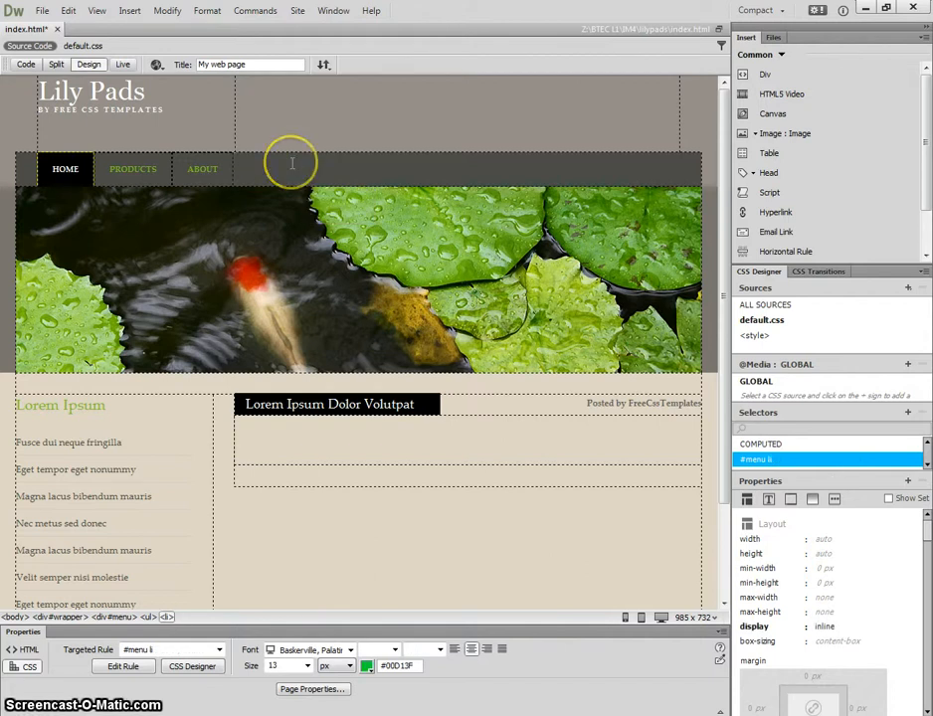
pyautogui.hotkey('ctrl', 'z')
pyautogui.click(325, 183)
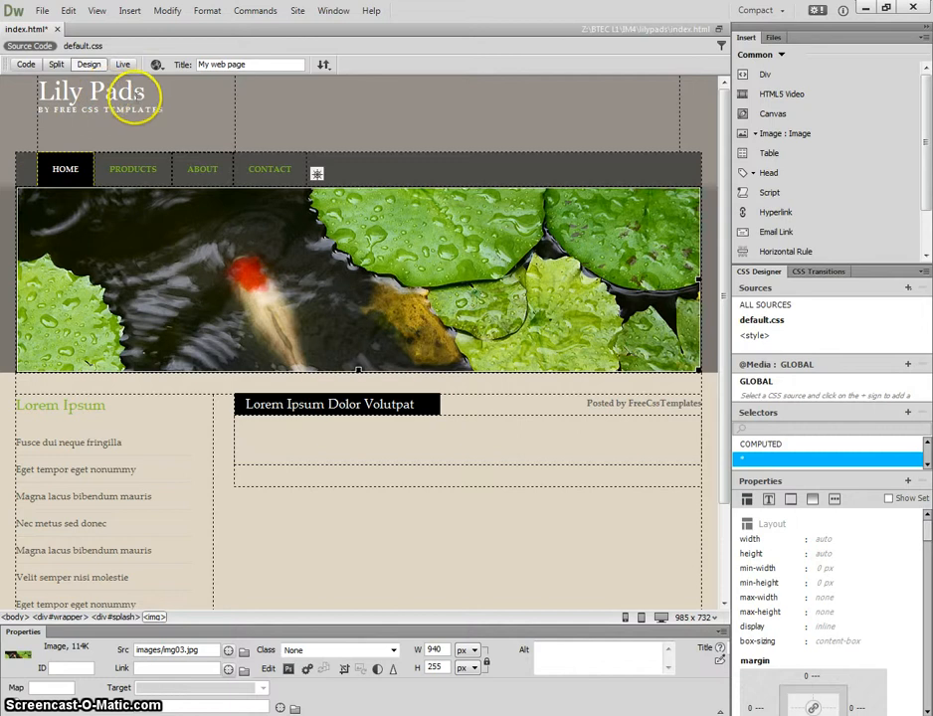
# - Replace the site title "Lily Pads" in the page header with "Tapirs are brill!"
pyautogui.click(57, 92)
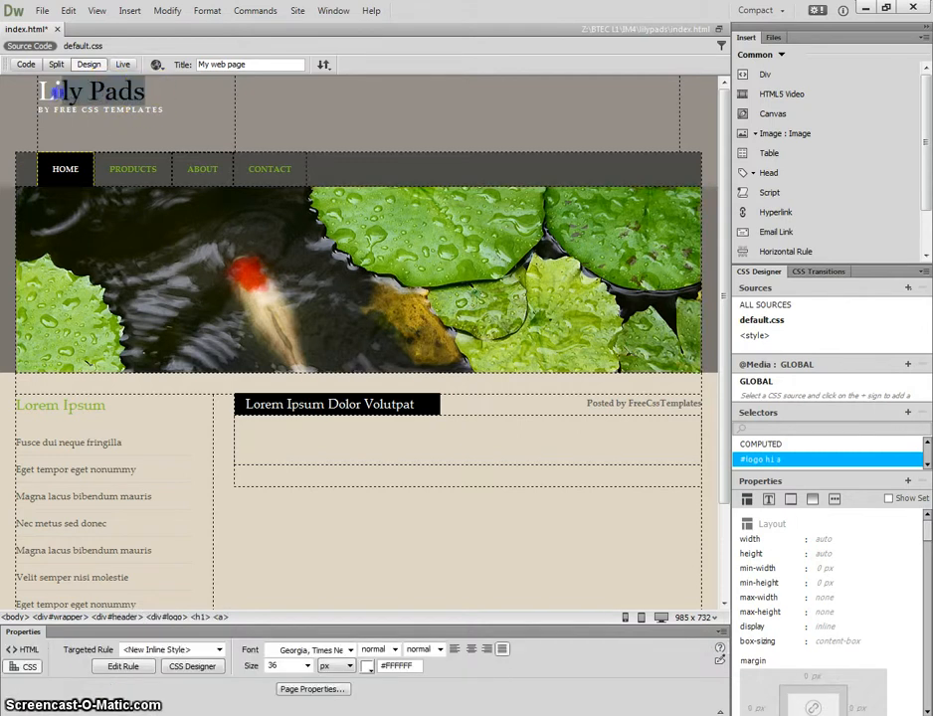
pyautogui.write('T')
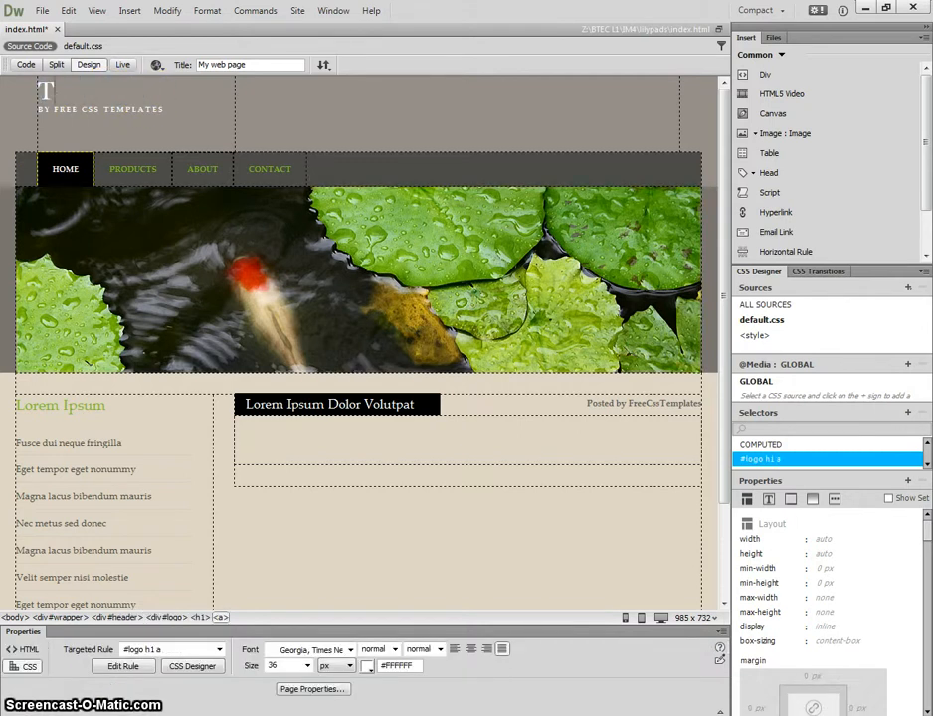
pyautogui.write('apirs are')
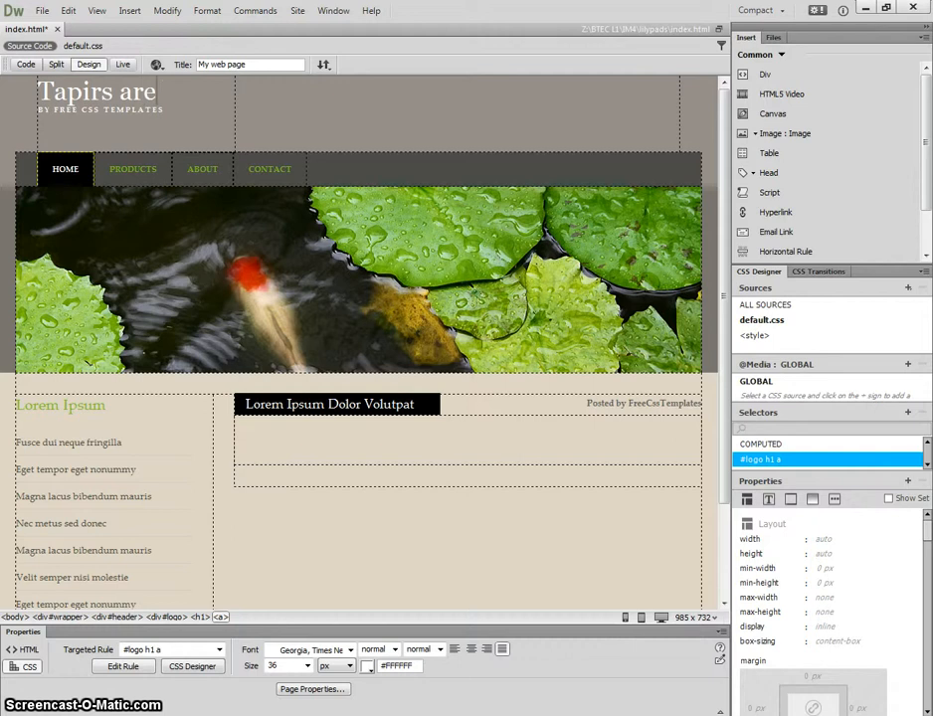
pyautogui.write(' brill')
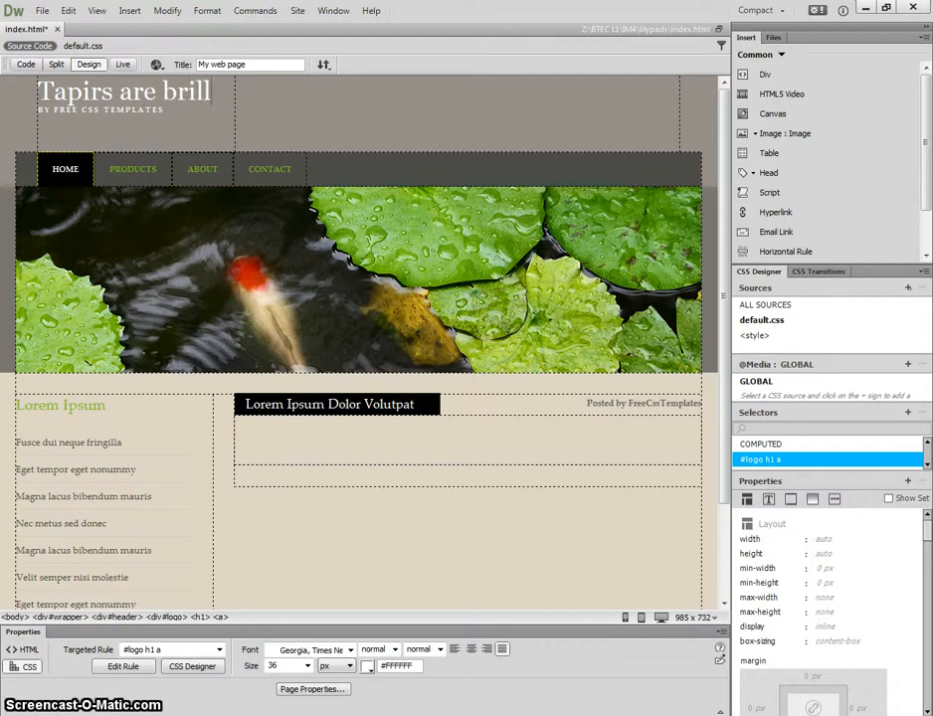
pyautogui.write('!')
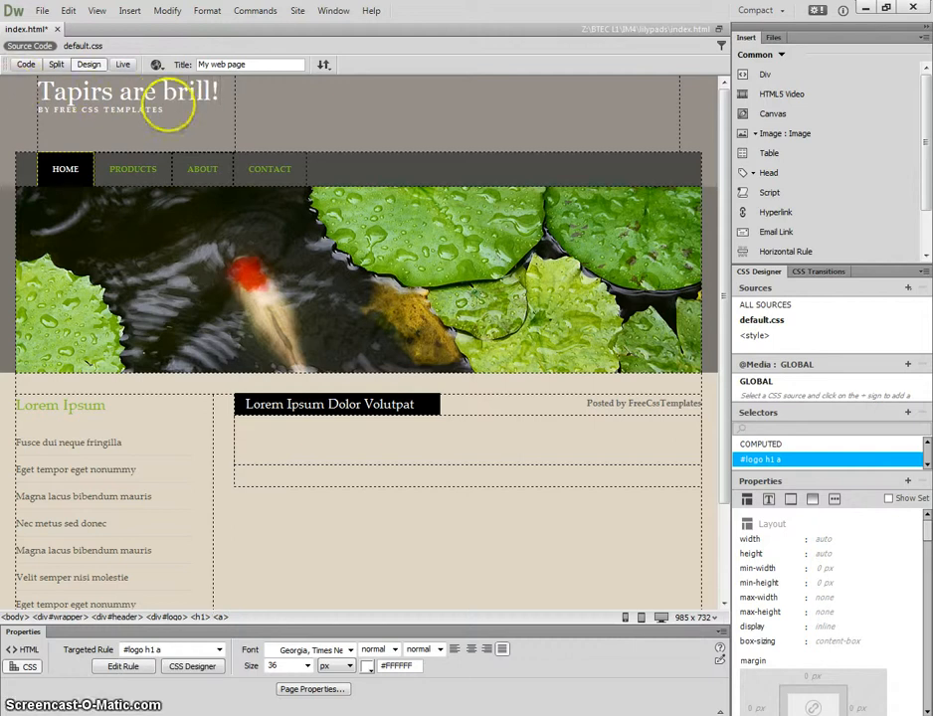
# - Delete the "by Free CSS Templates" tagline beneath the site title
pyautogui.click(164, 107)
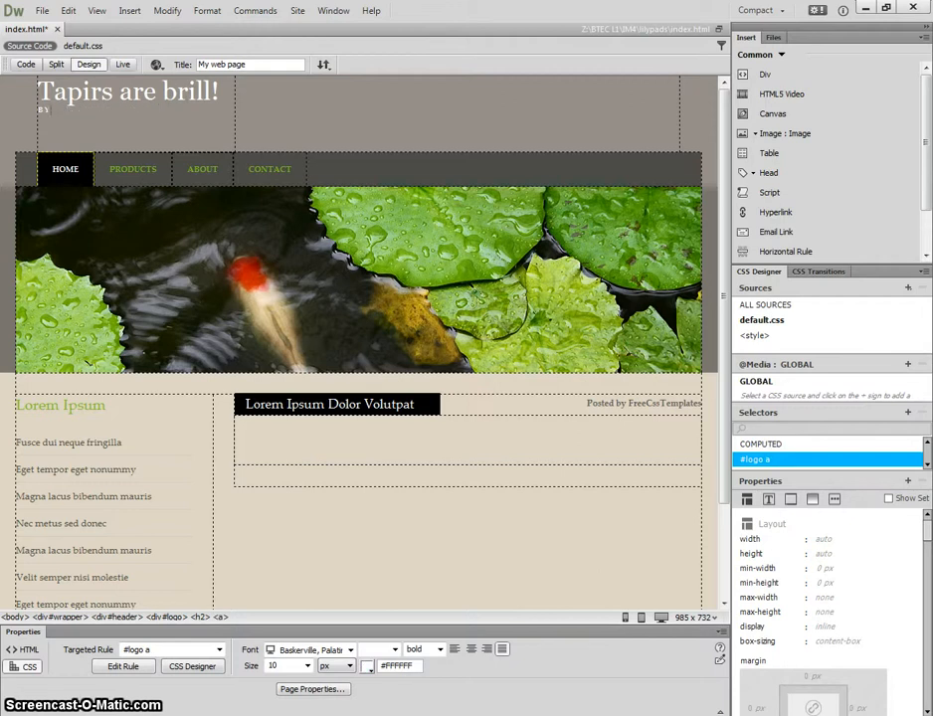
pyautogui.press('BackSpace')
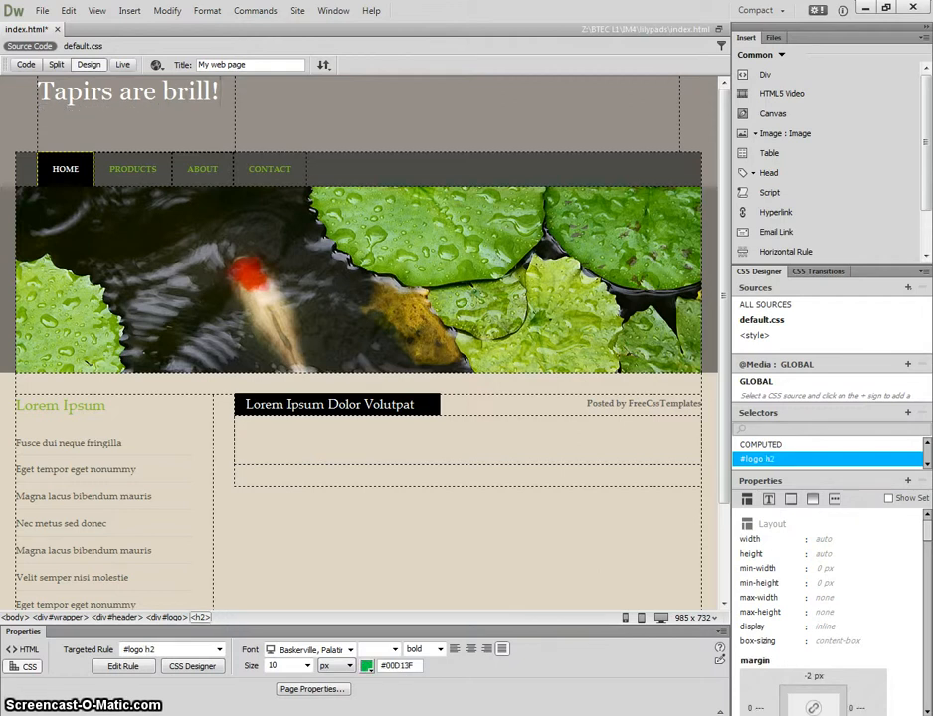
pyautogui.press('BackSpace')
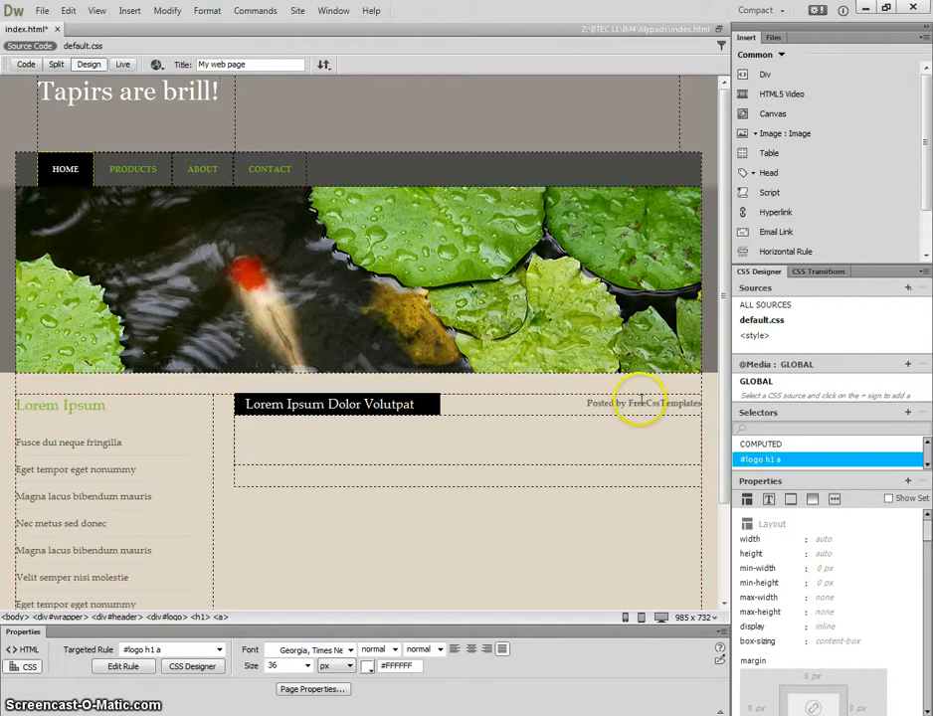
# - Delete the Privacy Policy and Terms of Use links line from the page footer
pyautogui.scroll(-1, 637, 422)
pyautogui.scroll(-1, 638, 423)
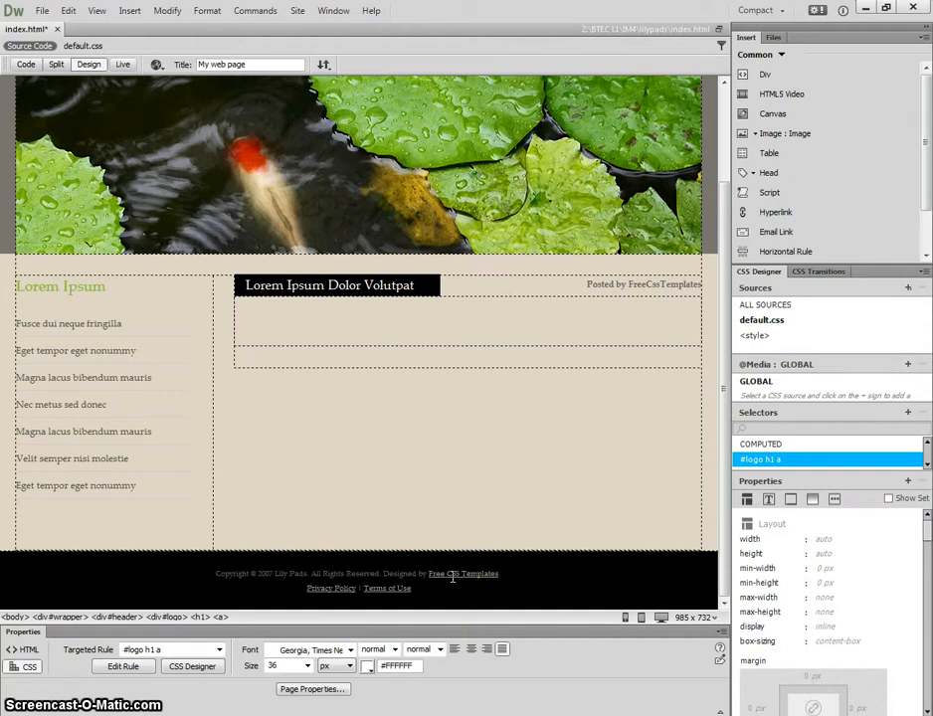
pyautogui.moveTo(218, 573); pyautogui.dragTo(518, 569)
pyautogui.click(531, 568)
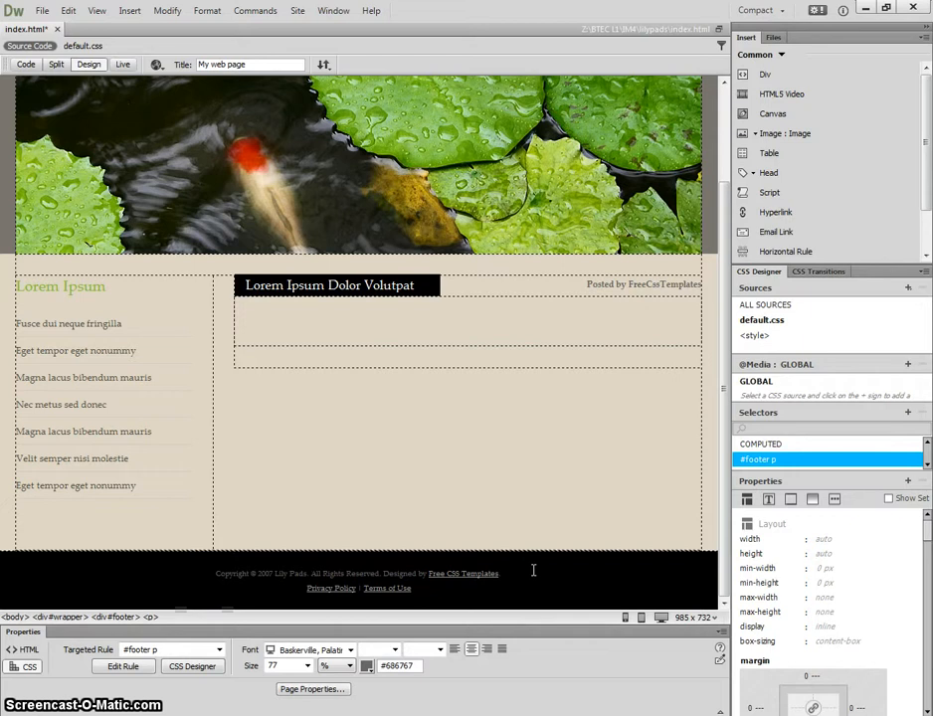
pyautogui.moveTo(417, 588); pyautogui.dragTo(298, 586)
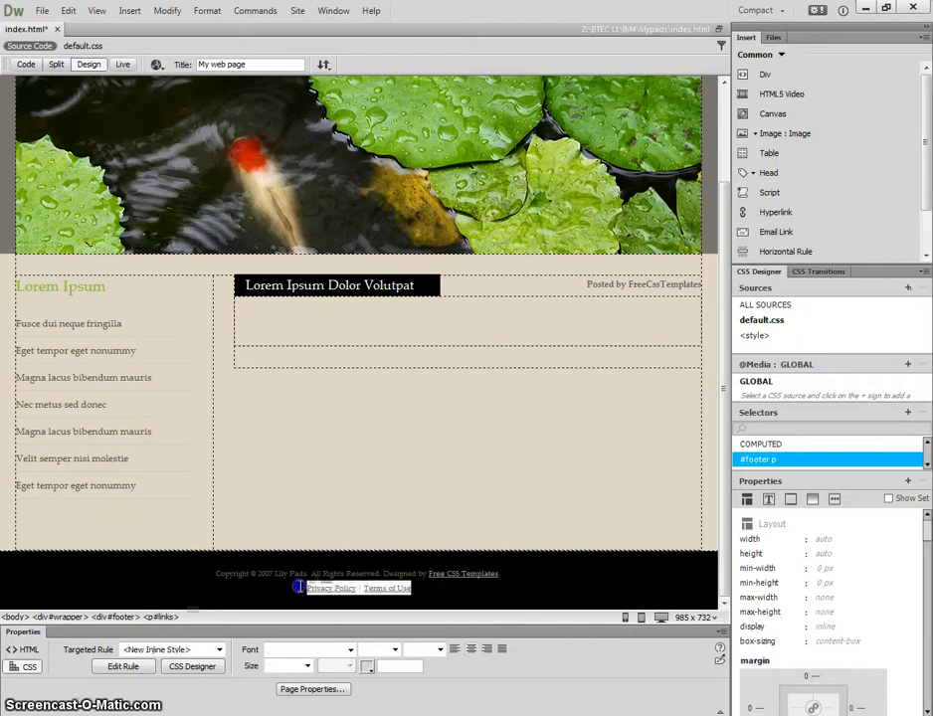
pyautogui.press('Delete')
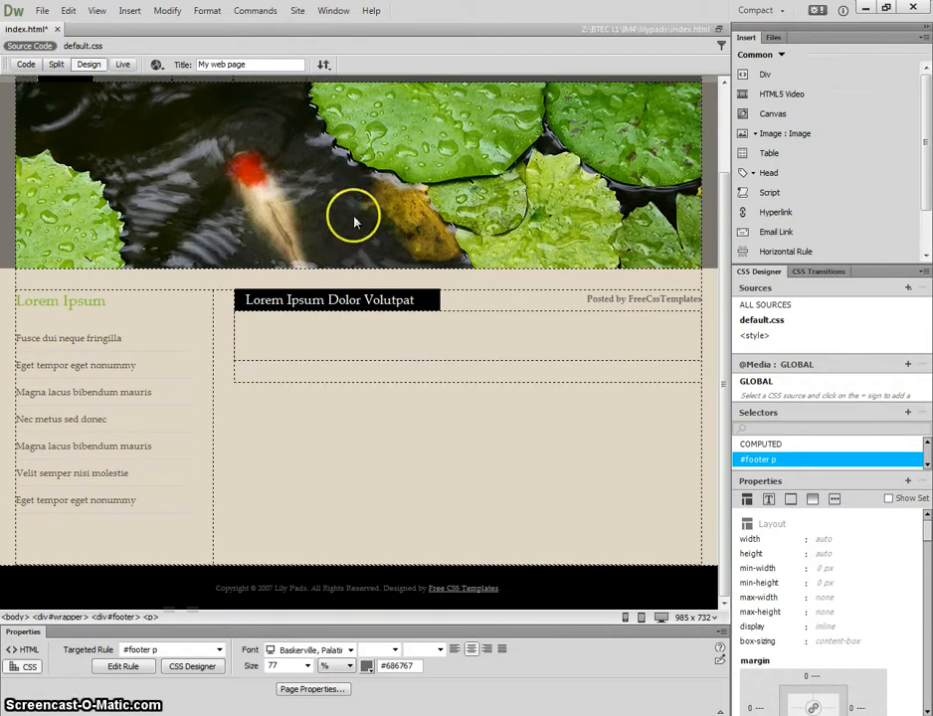
pyautogui.scroll(3, 587, 290)
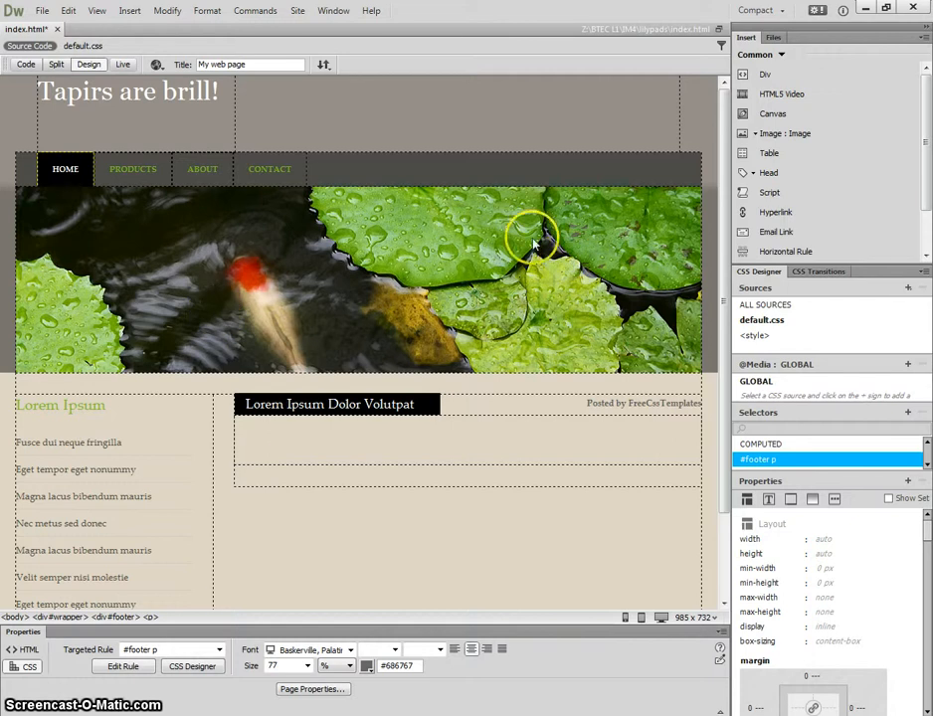
pyautogui.click(442, 252)
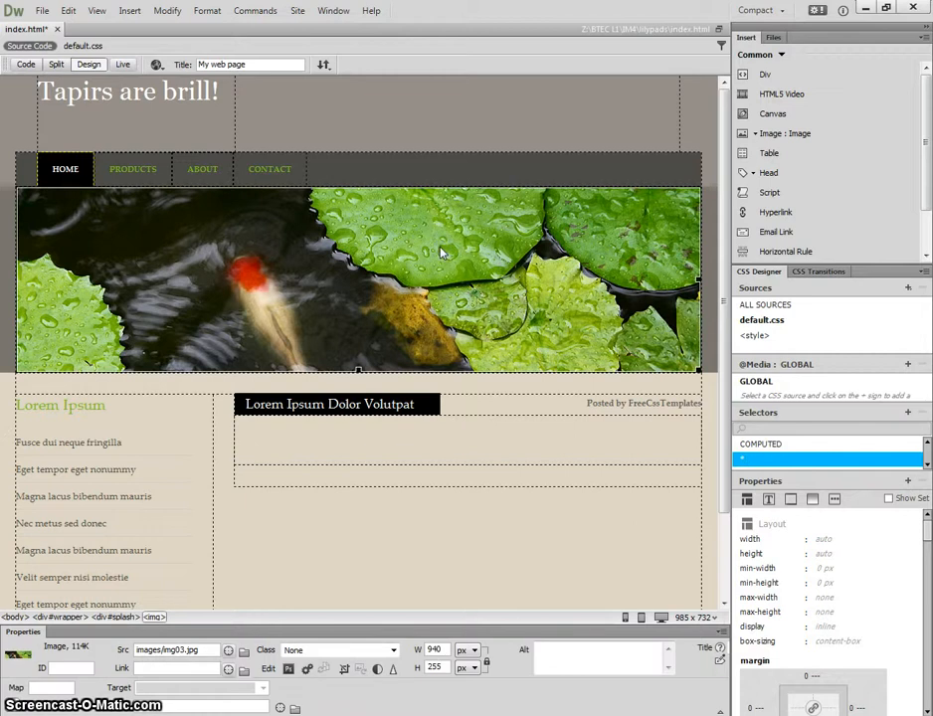
pyautogui.doubleClick(441, 252)
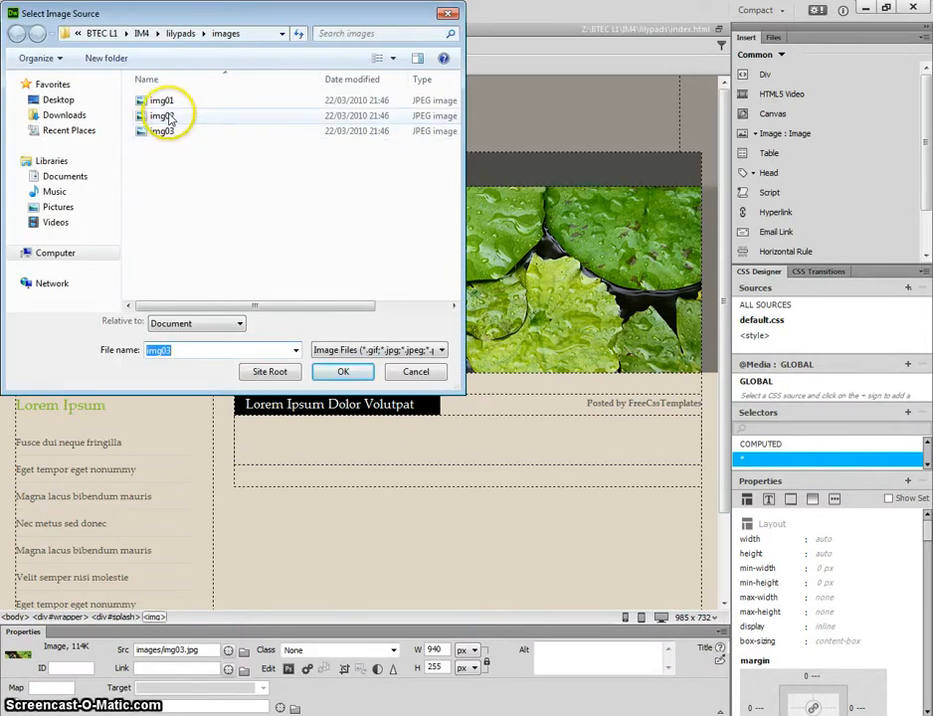
pyautogui.click(390, 60)
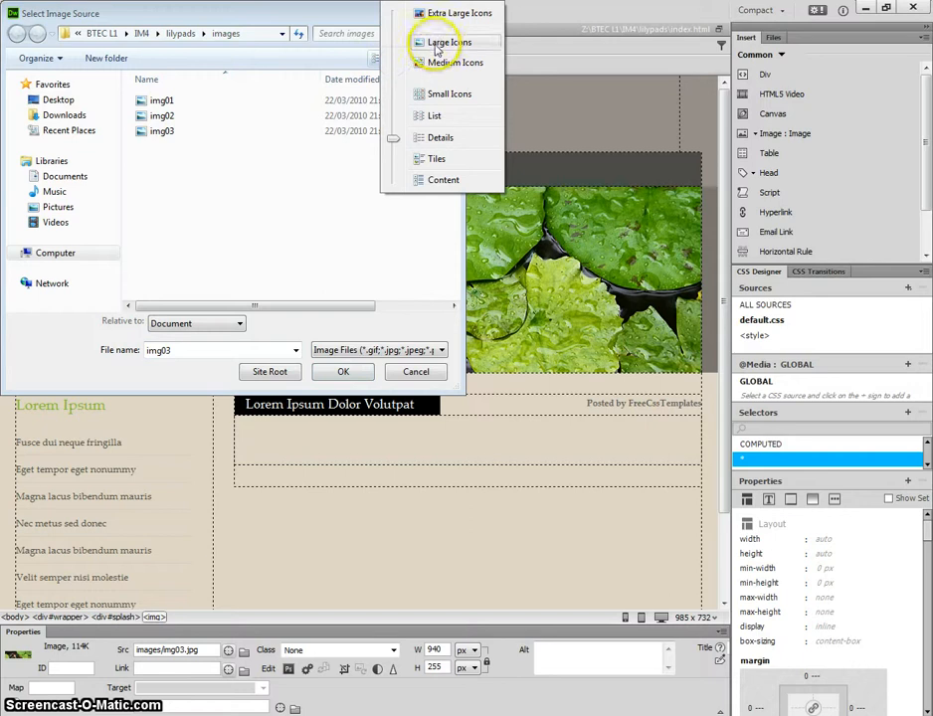
pyautogui.click(427, 42)
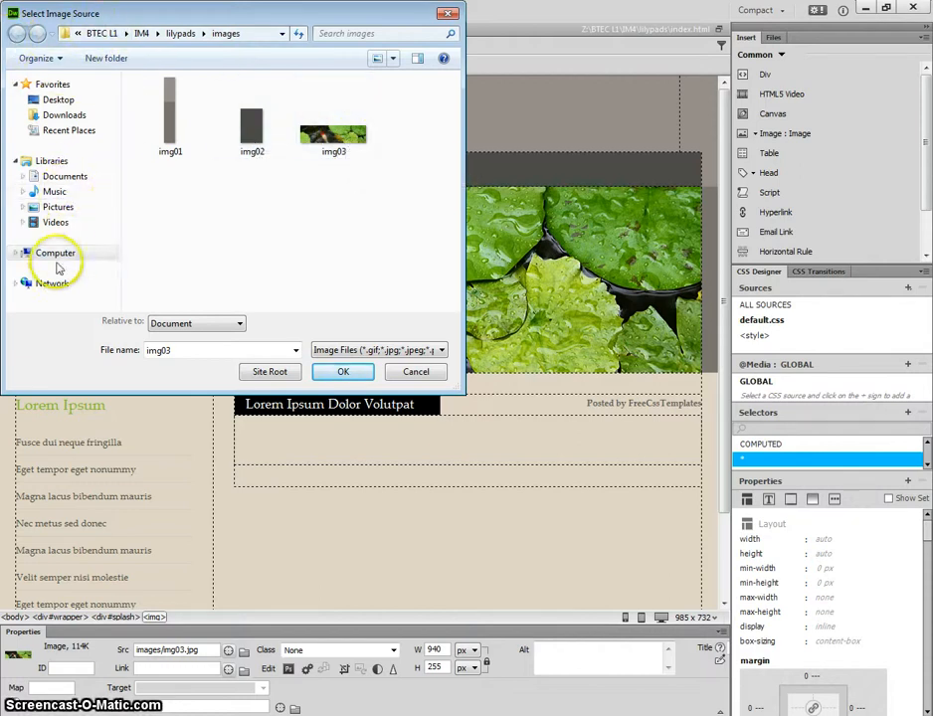
pyautogui.click(102, 33)
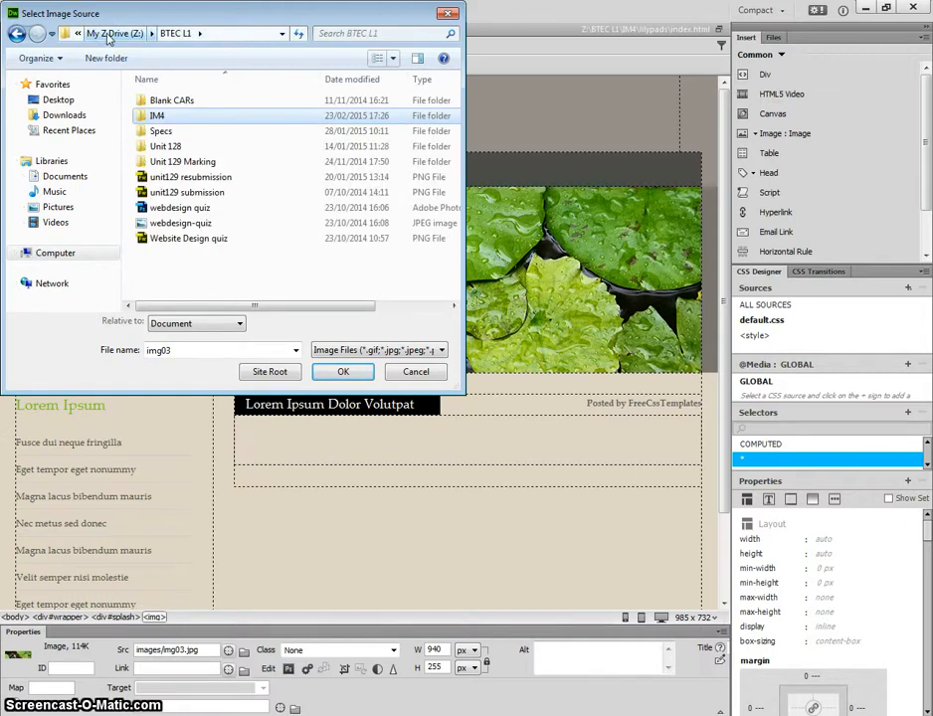
pyautogui.click(107, 36)
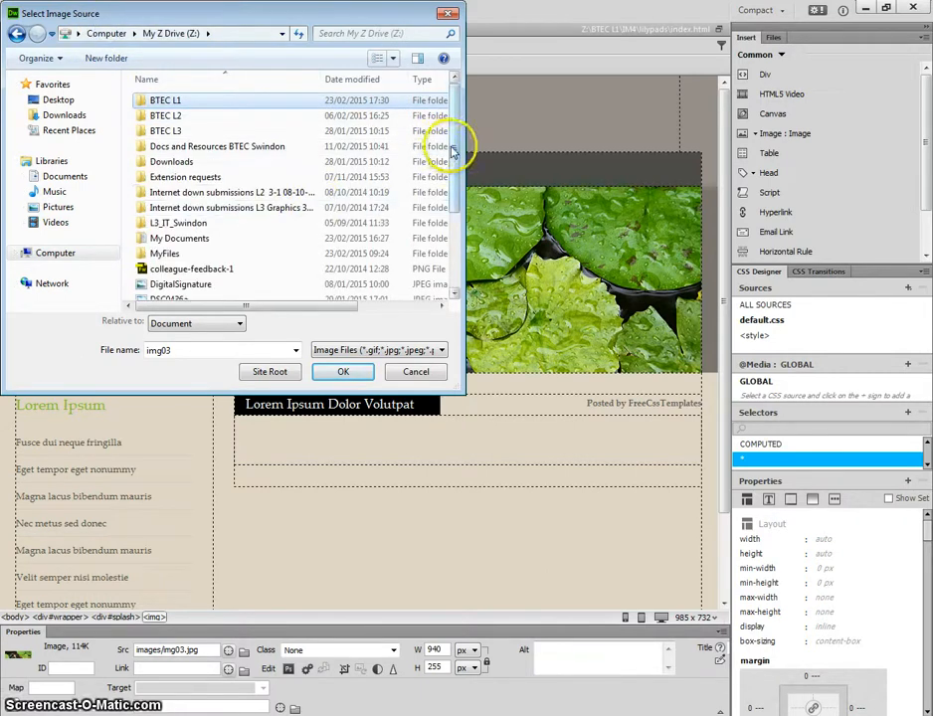
pyautogui.moveTo(452, 146); pyautogui.dragTo(483, 253)
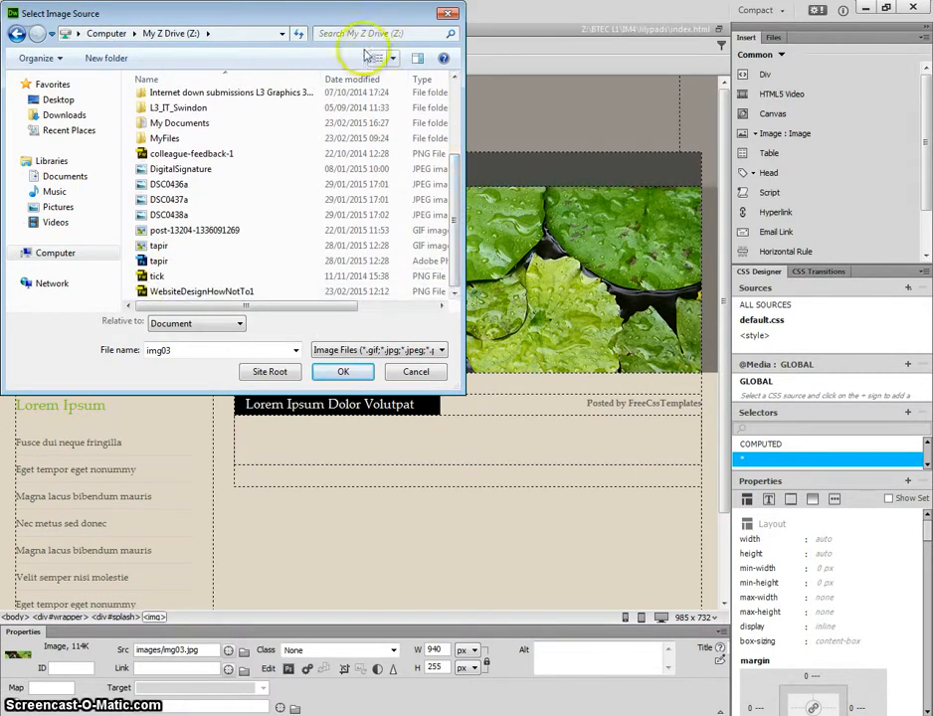
pyautogui.click(395, 60)
pyautogui.click(420, 44)
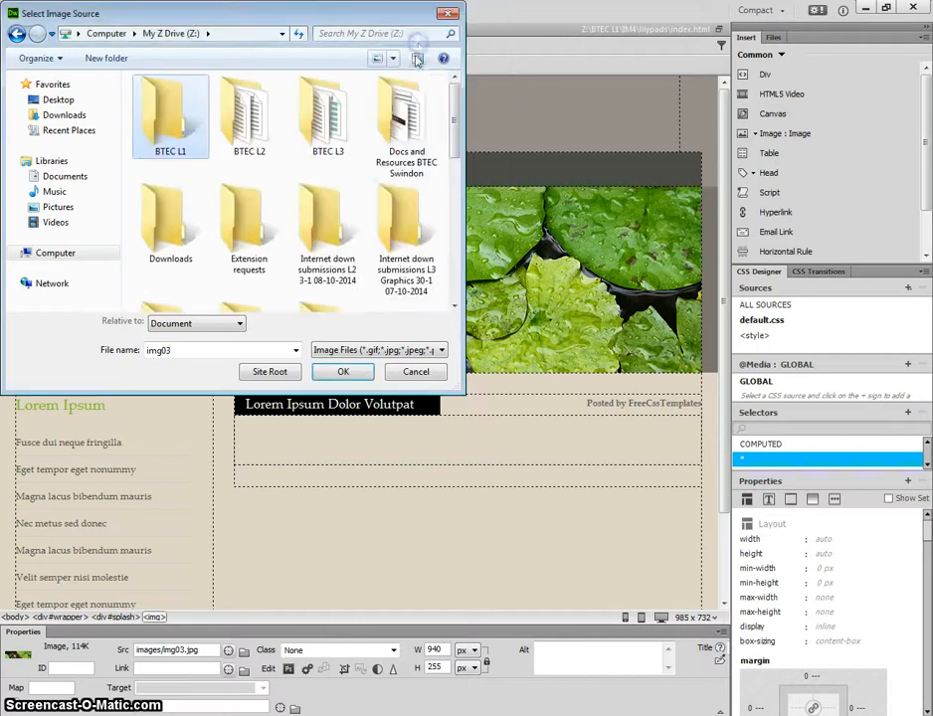
pyautogui.moveTo(457, 92)
pyautogui.mouseDown()
pyautogui.moveTo(458, 251)
pyautogui.moveTo(457, 85)
pyautogui.mouseUp()
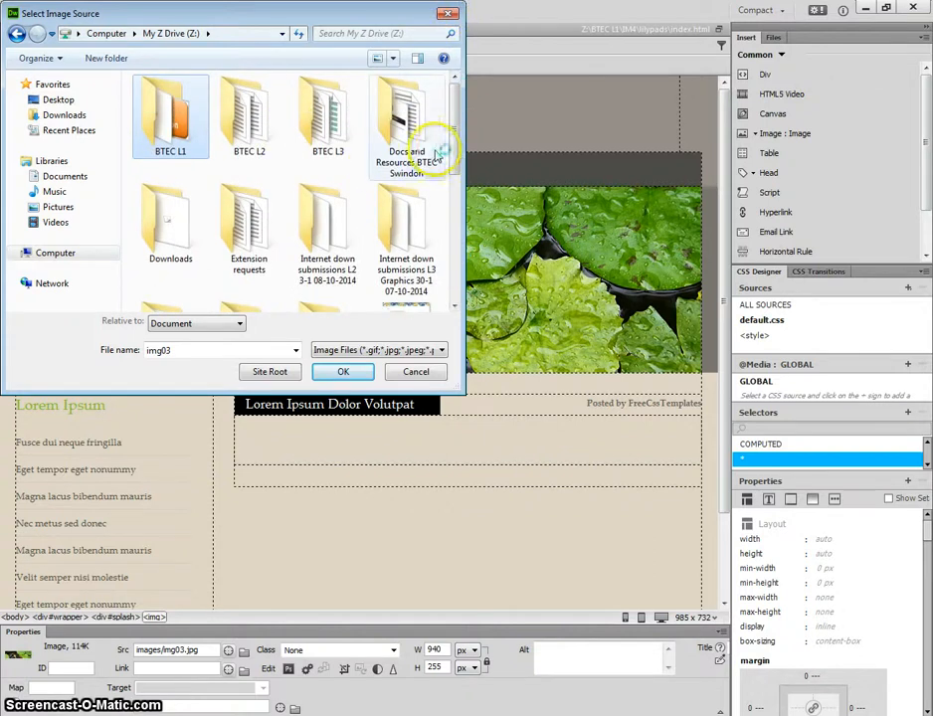
pyautogui.moveTo(453, 139); pyautogui.dragTo(454, 166)
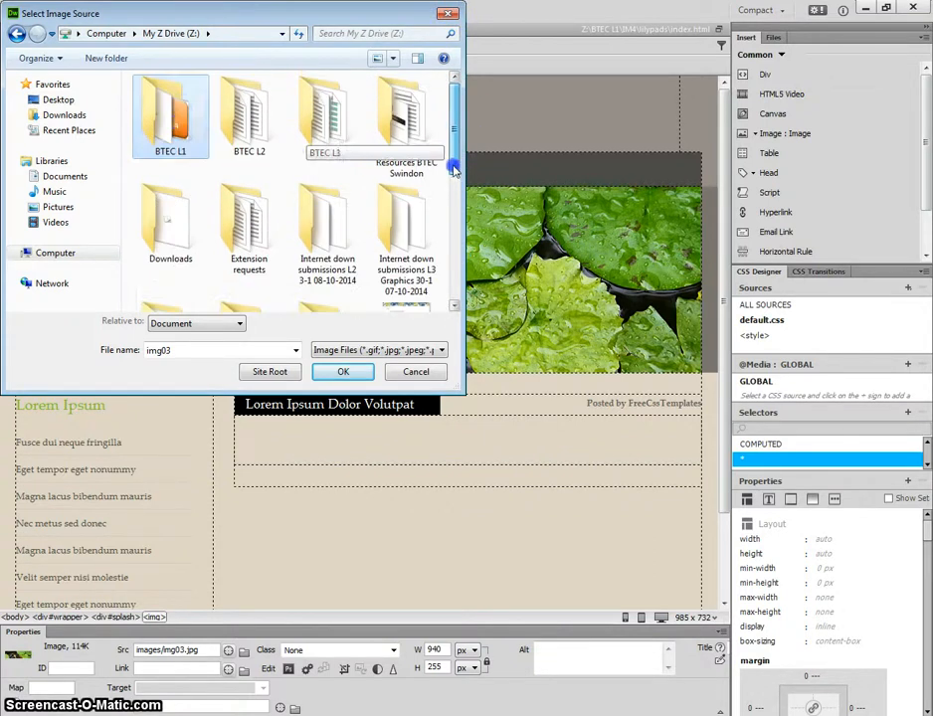
pyautogui.doubleClick(175, 119)
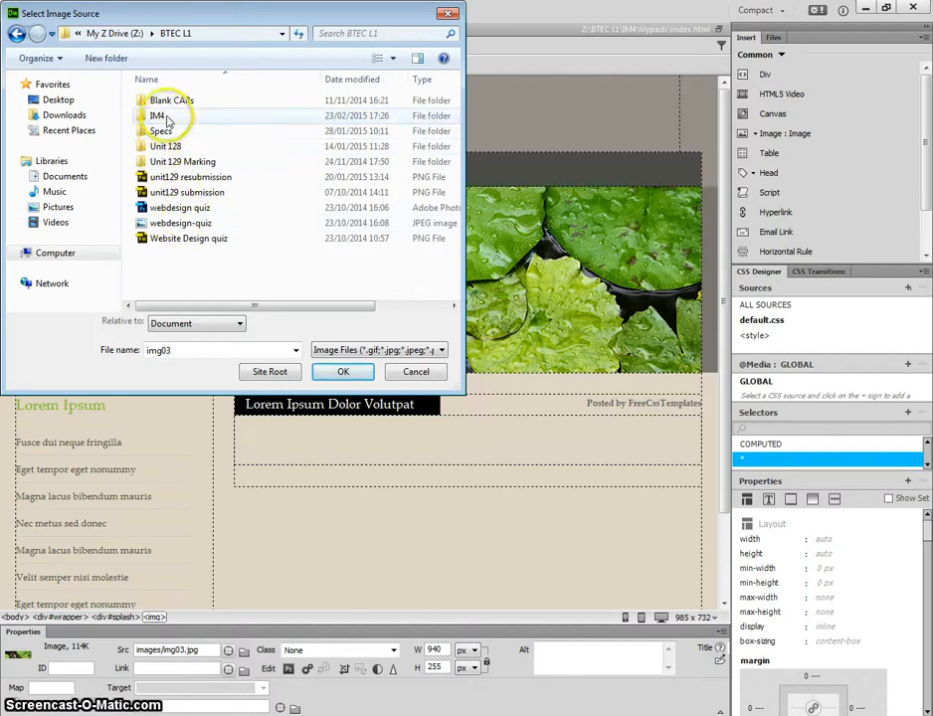
pyautogui.doubleClick(169, 115)
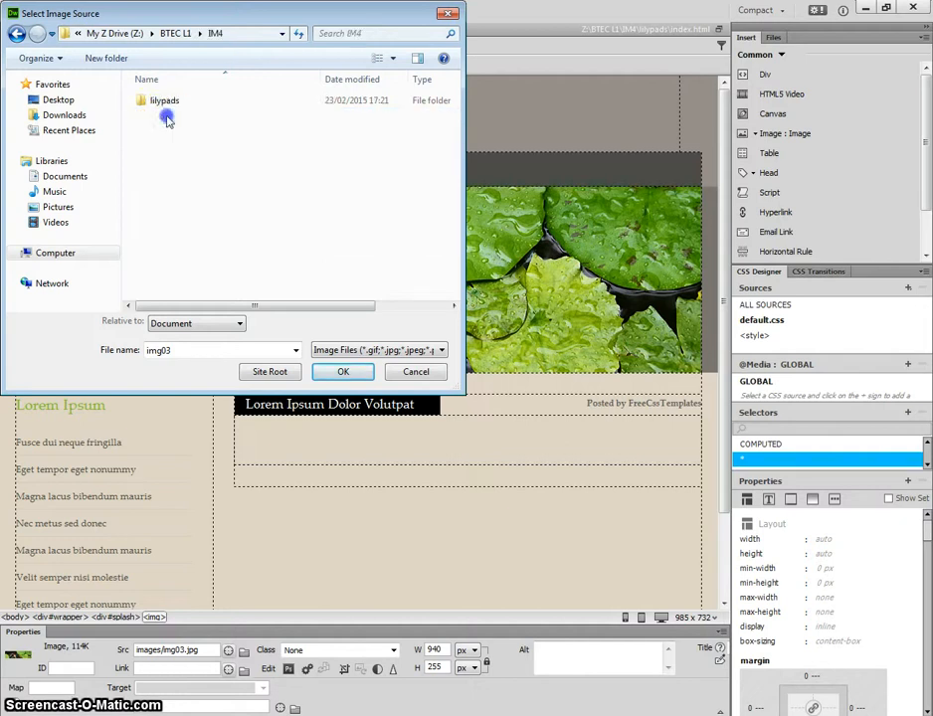
pyautogui.click(424, 372)
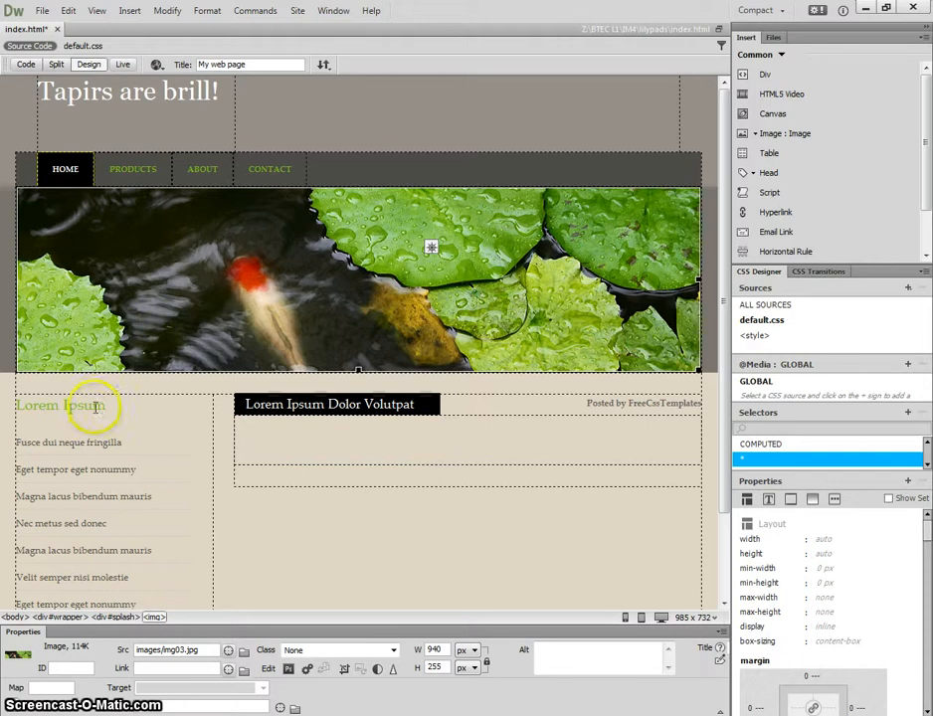
# - Replace the sidebar heading "Lorem Ipsum" with "More info on Tapirs"
pyautogui.scroll(-3, 372, 430)
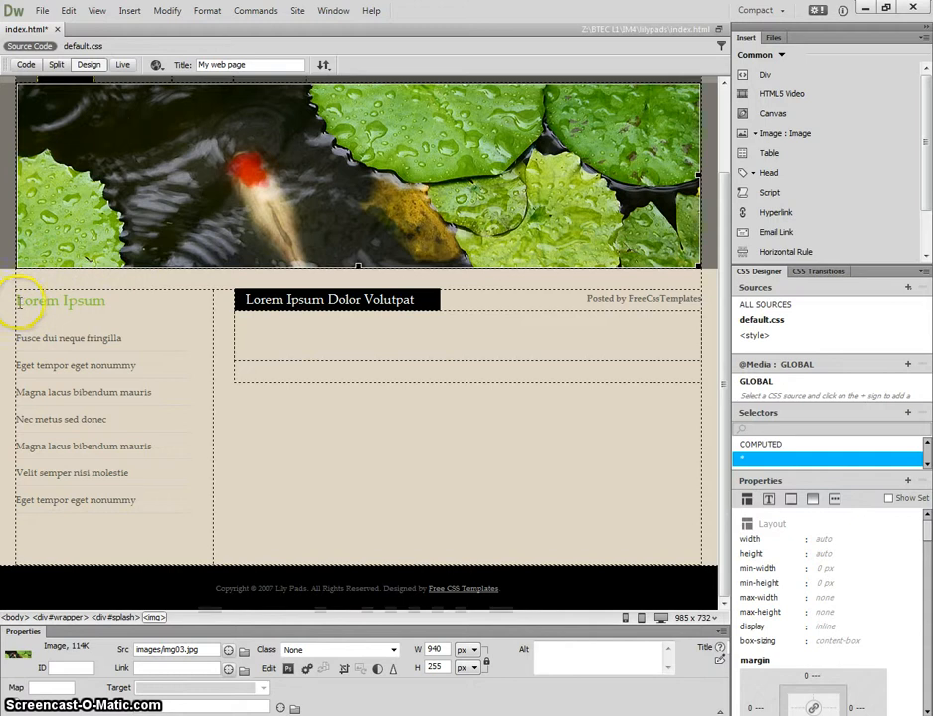
pyautogui.moveTo(113, 302); pyautogui.dragTo(33, 308)
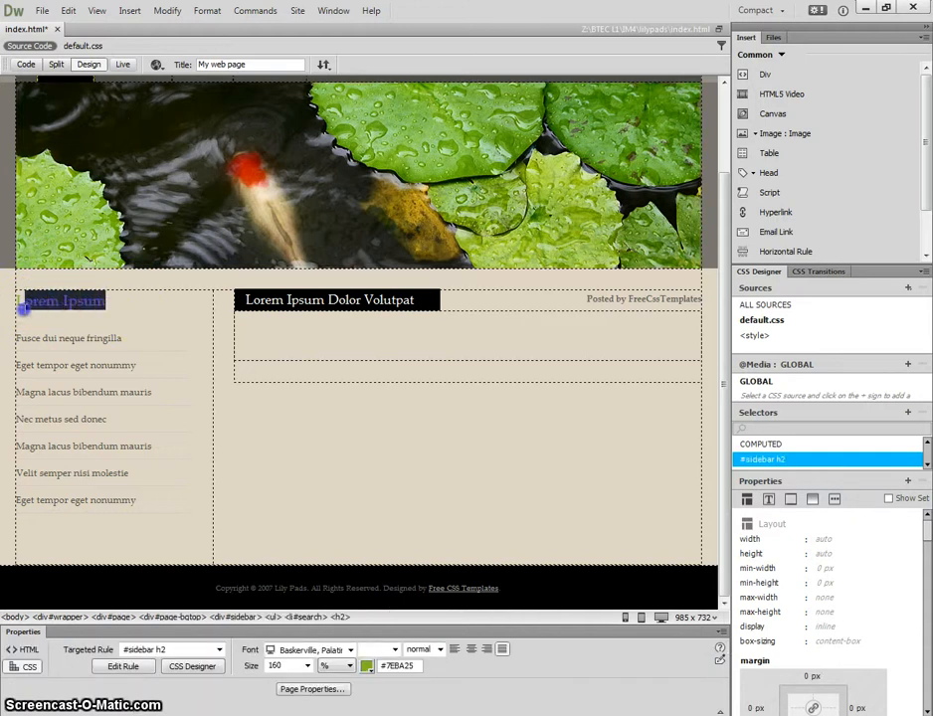
pyautogui.scroll(3, 406, 412)
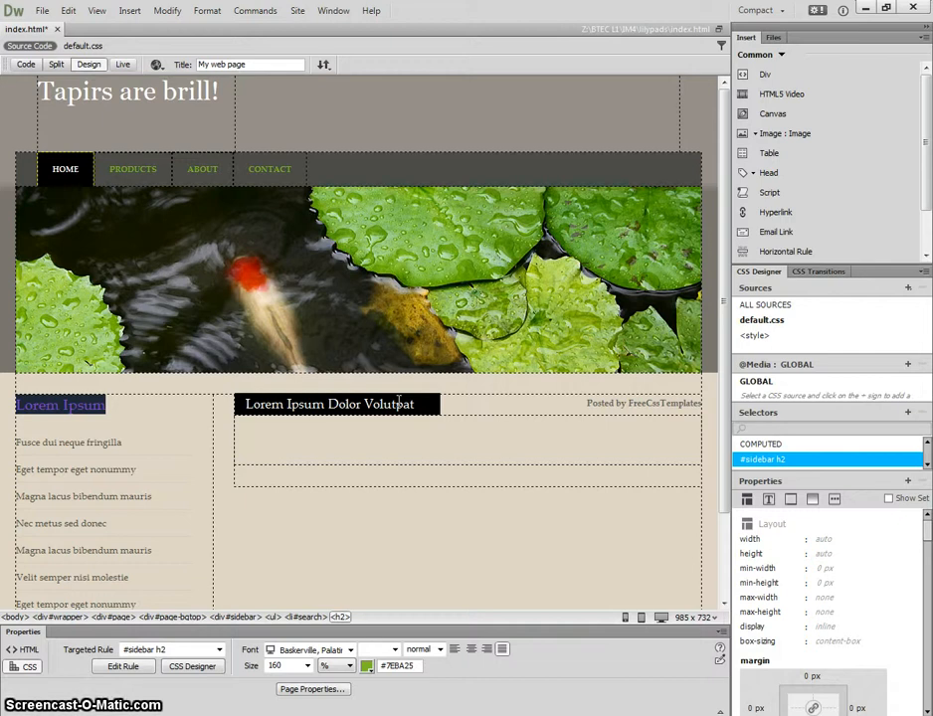
pyautogui.press('BackSpace')
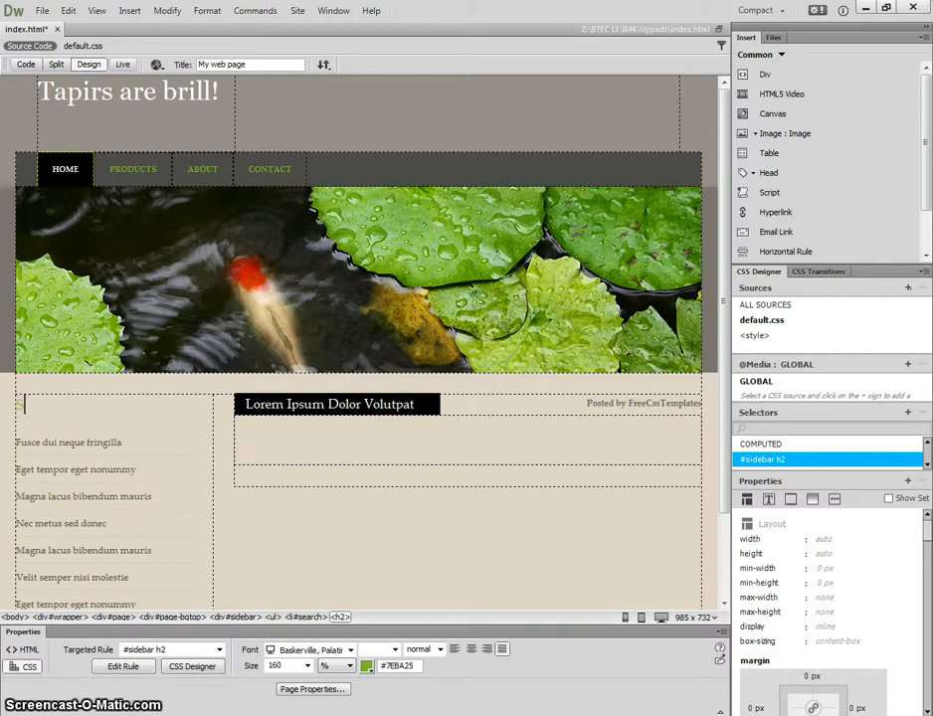
pyautogui.write('Site')
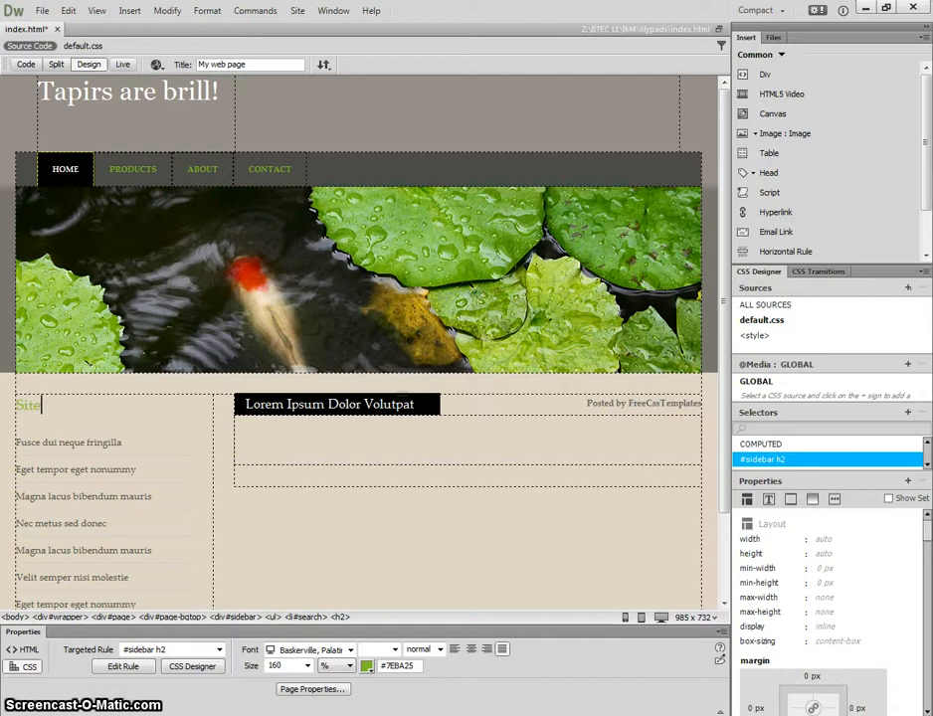
pyautogui.write('More')
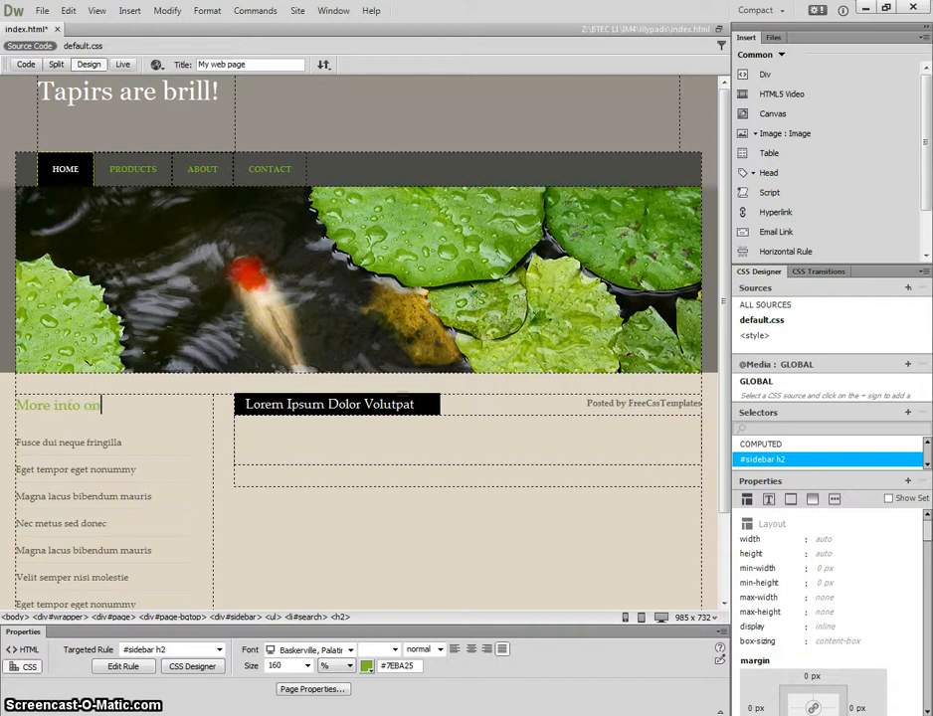
pyautogui.write(' info on tapirs')
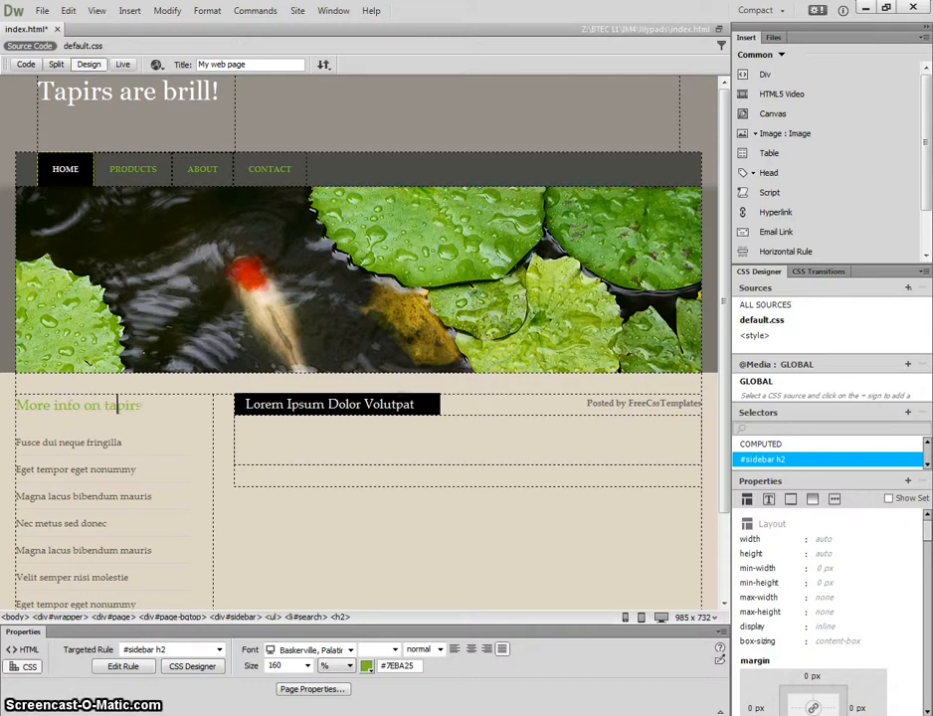
pyautogui.press('Left')
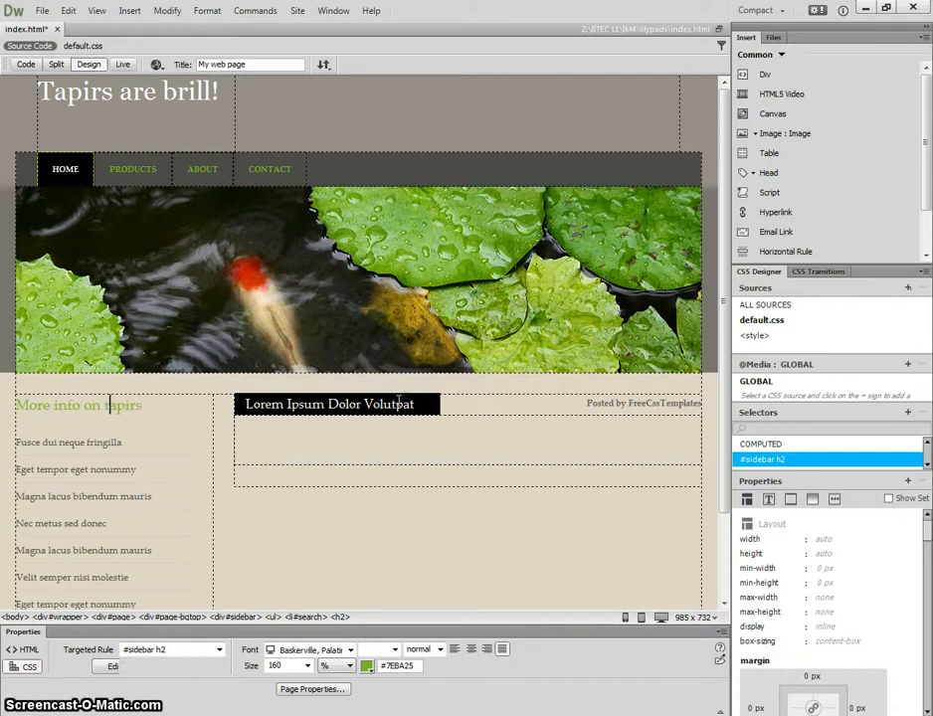
pyautogui.press('BackSpace')
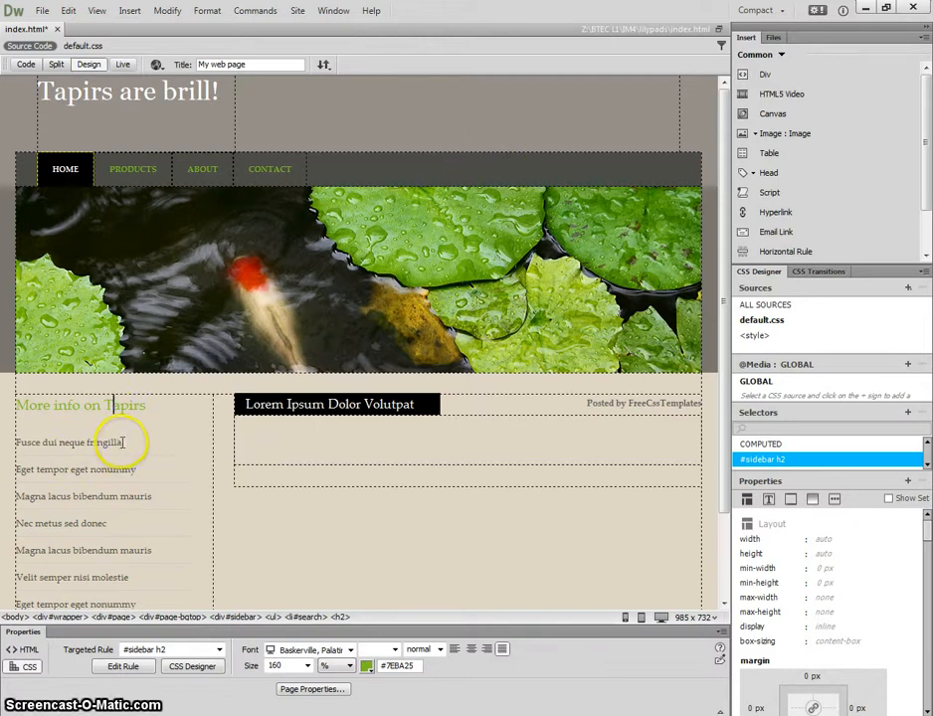
# - Replace the first sidebar list item, "Fusce dui neque fringilla", with "Link 1"
pyautogui.moveTo(123, 442); pyautogui.dragTo(73, 445)
pyautogui.click(370, 473)
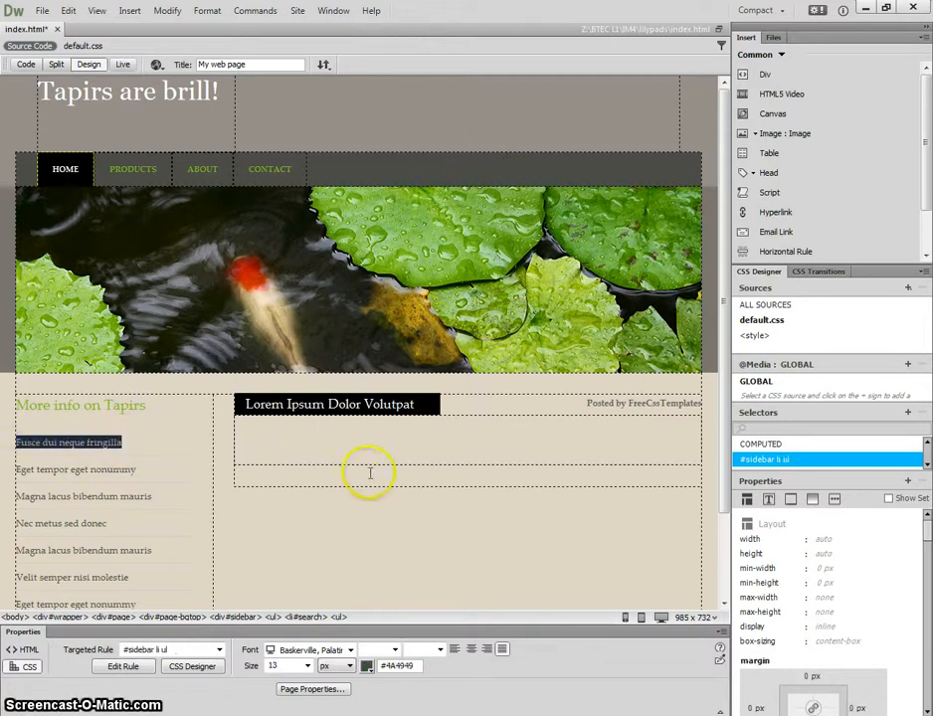
pyautogui.scroll(-1, 484, 520)
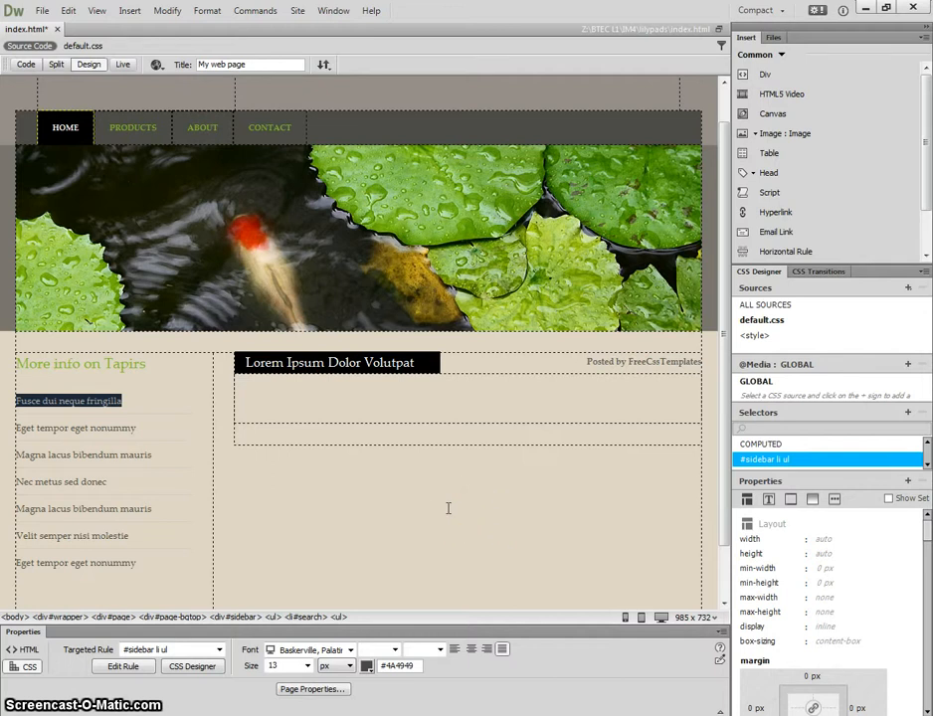
pyautogui.press('Delete')
pyautogui.write('Link 1')
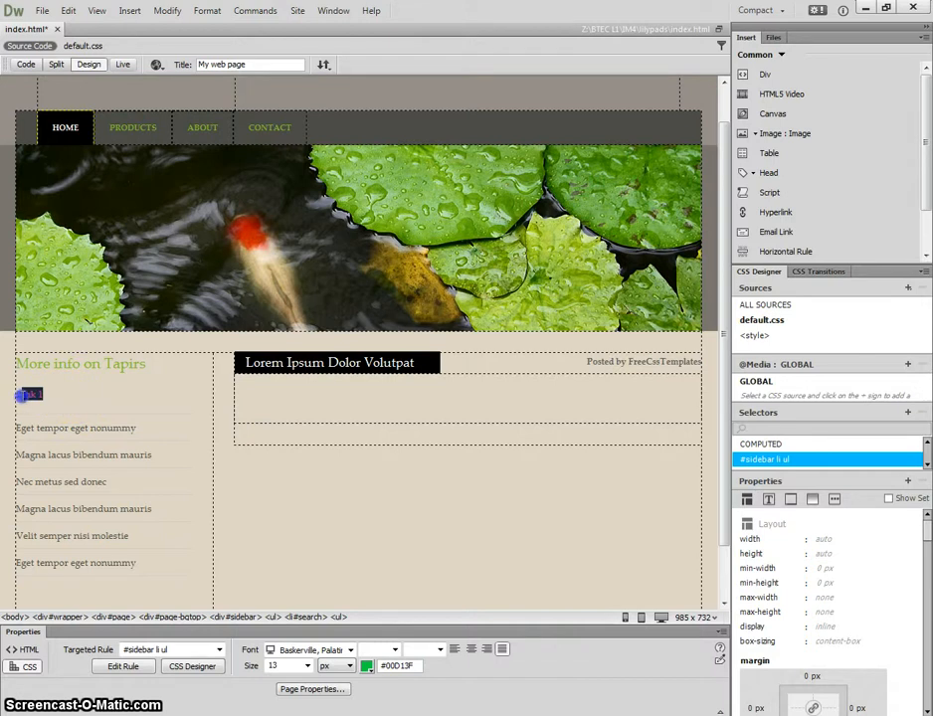
# - Select the "Link 1" text for linking, and copy the National Geographic tapir page's address from Chrome
pyautogui.click(14, 649)
pyautogui.click(243, 664)
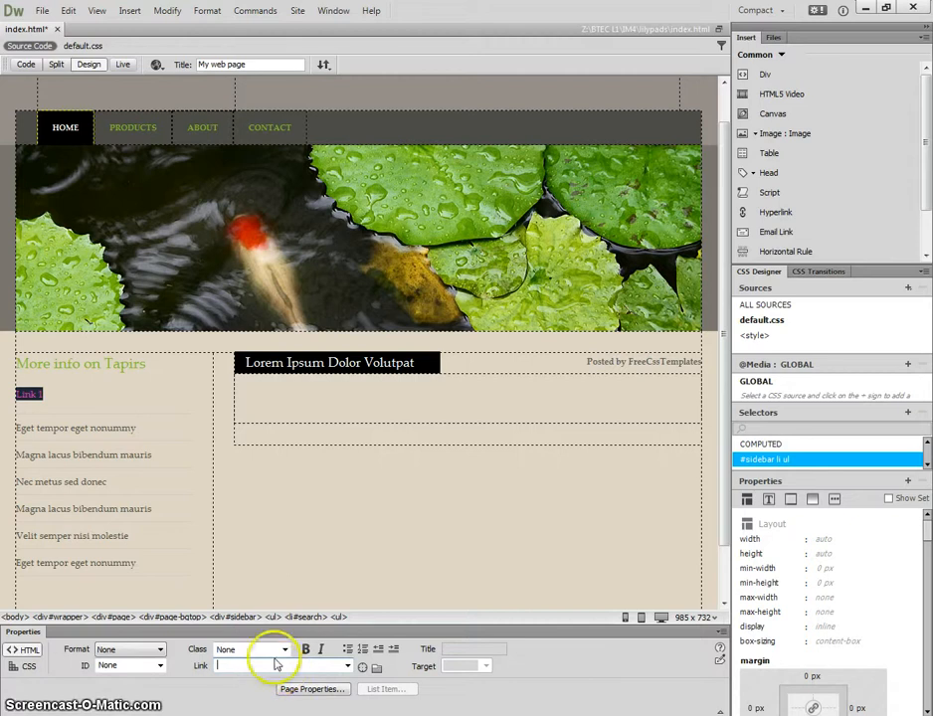
pyautogui.hotkey('alt', 'Tab')
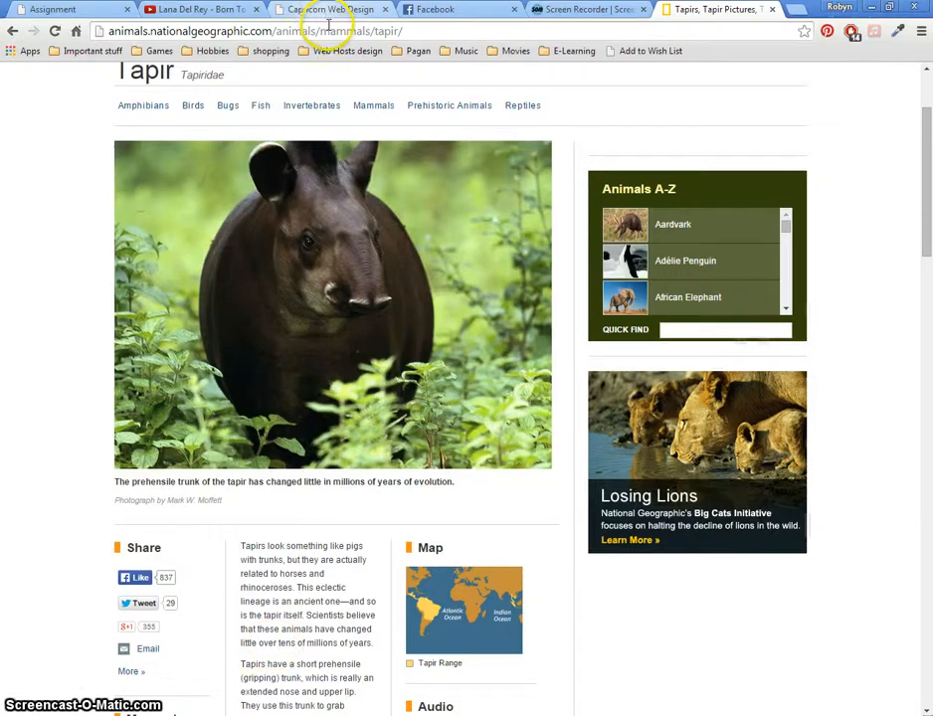
pyautogui.click(323, 31)
pyautogui.rightClick(331, 31)
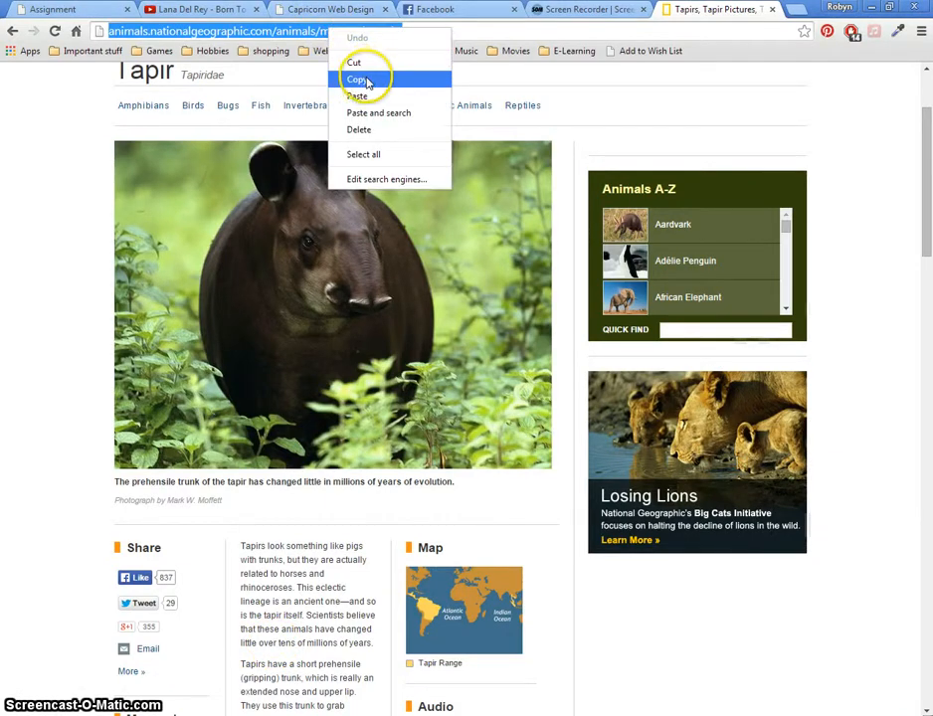
pyautogui.click(359, 78)
# - Return to Dreamweaver and set the copied tapir page address as the hyperlink of the "Link 1" sidebar text
pyautogui.hotkey('alt', 'Tab')
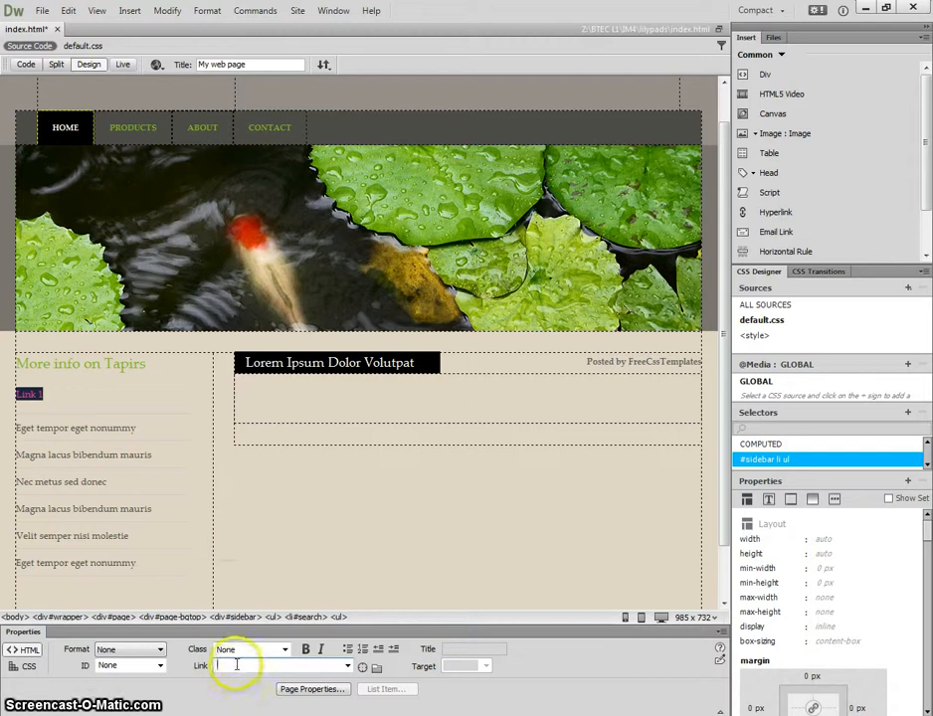
pyautogui.rightClick(234, 665)
pyautogui.click(267, 525)
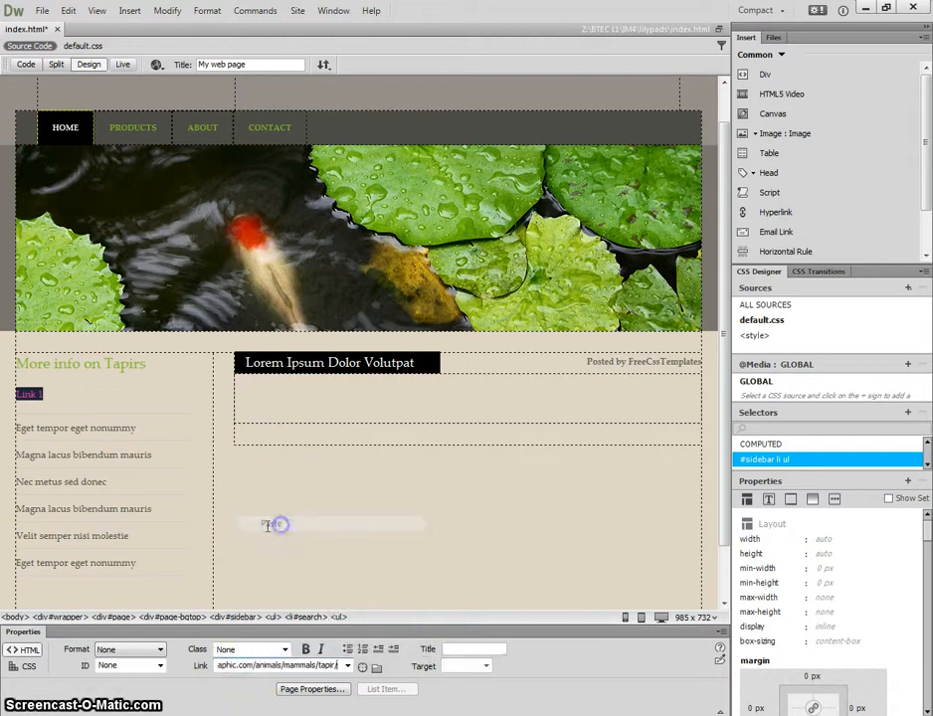
pyautogui.click(175, 431)
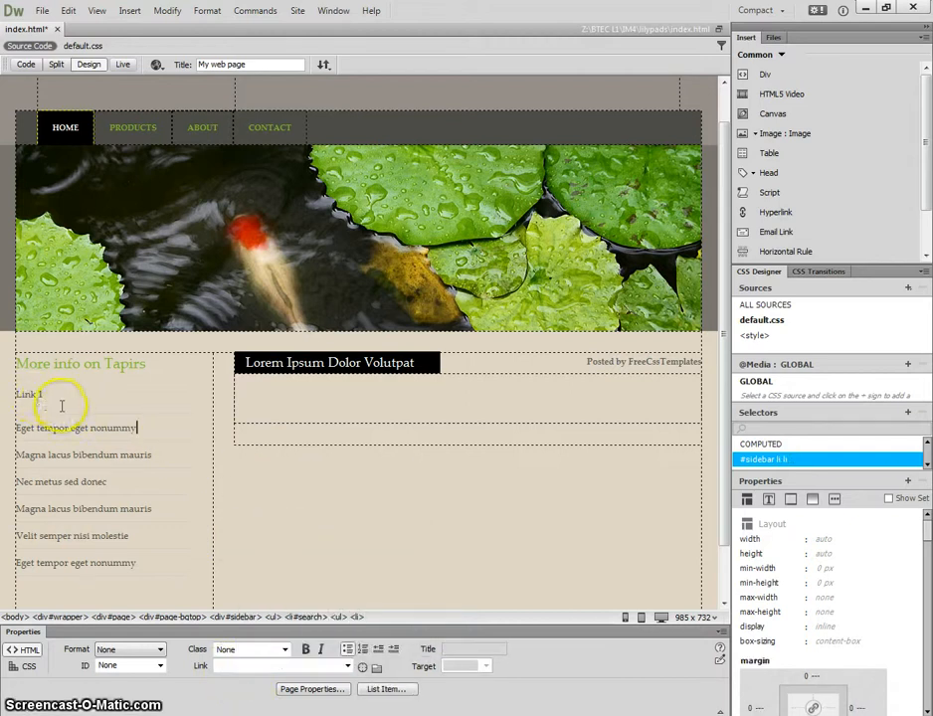
pyautogui.doubleClick(30, 393)
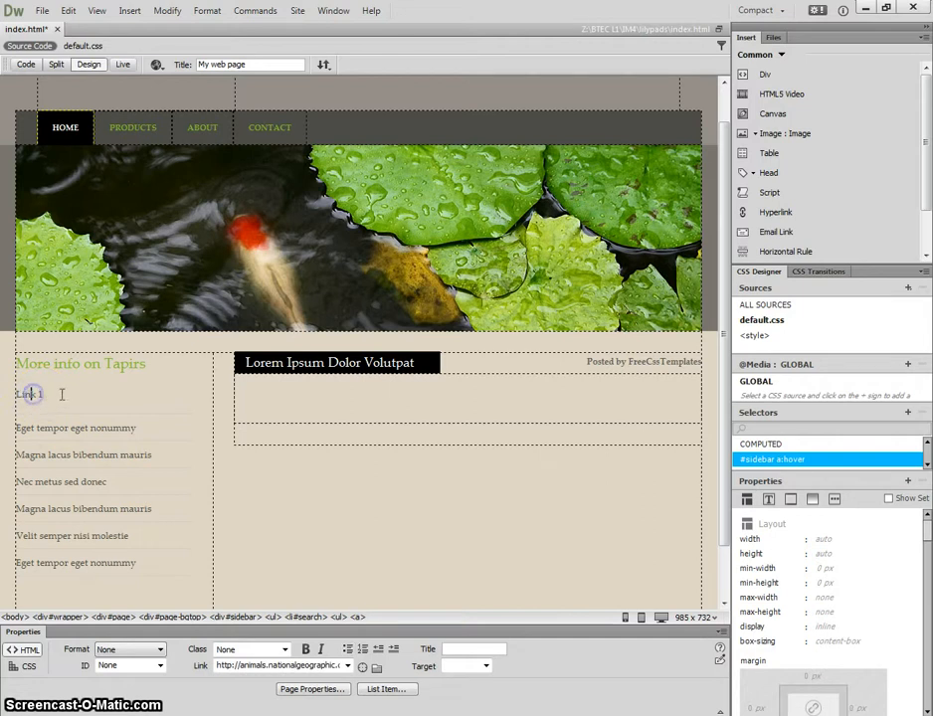
pyautogui.moveTo(61, 394); pyautogui.dragTo(18, 393)
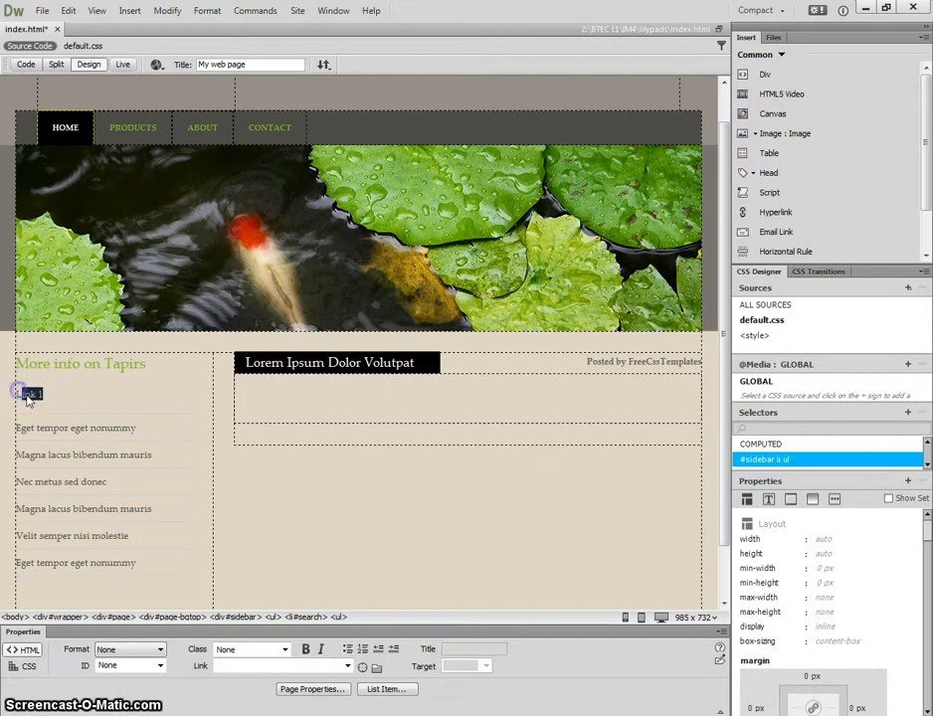
pyautogui.click(45, 407)
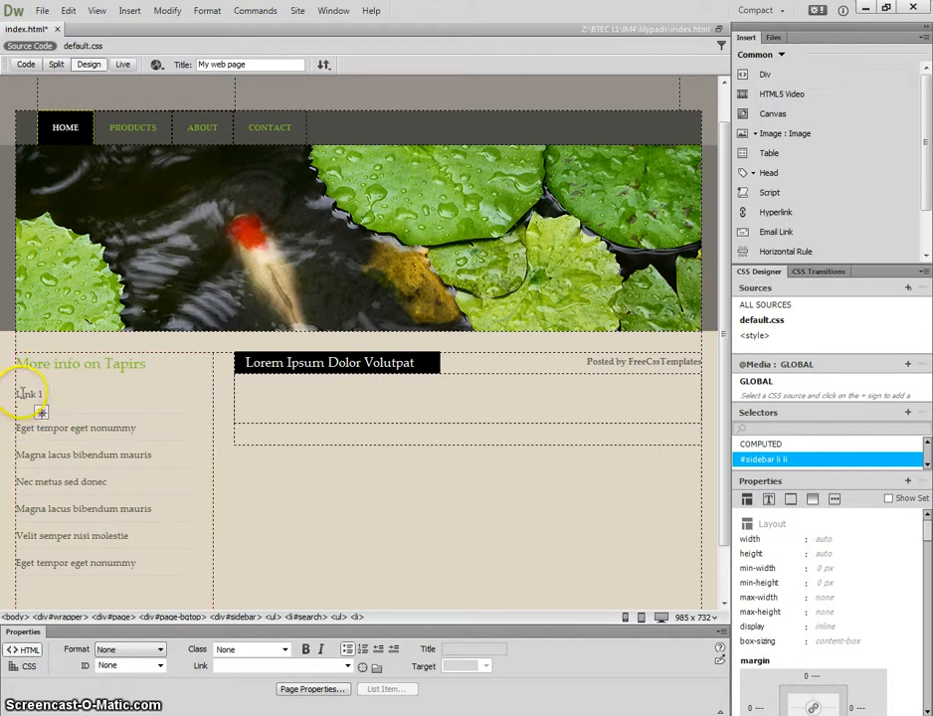
# - Save the changes to index and preview the page in the browser, closing the preview to return to Dreamweaver
pyautogui.press('F12')
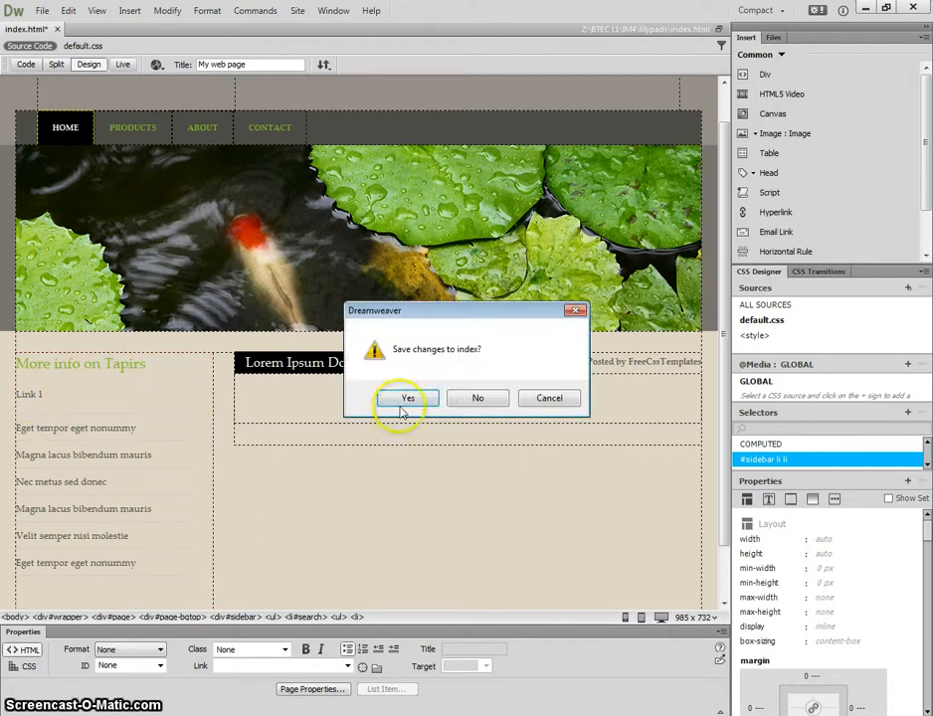
pyautogui.click(419, 403)
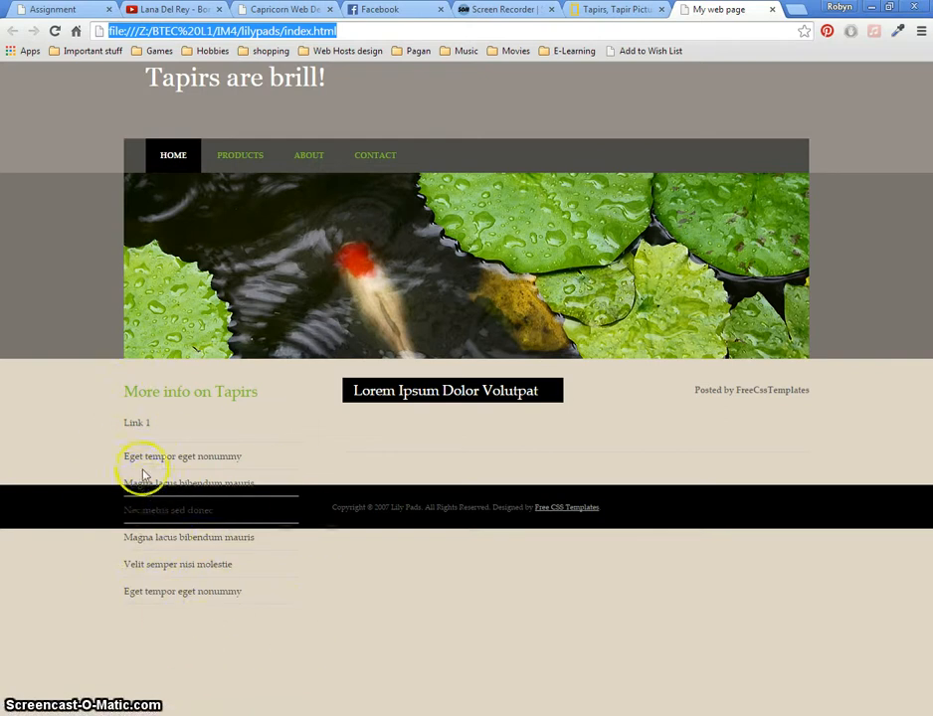
pyautogui.moveTo(148, 537); pyautogui.dragTo(301, 462)
pyautogui.click(386, 454)
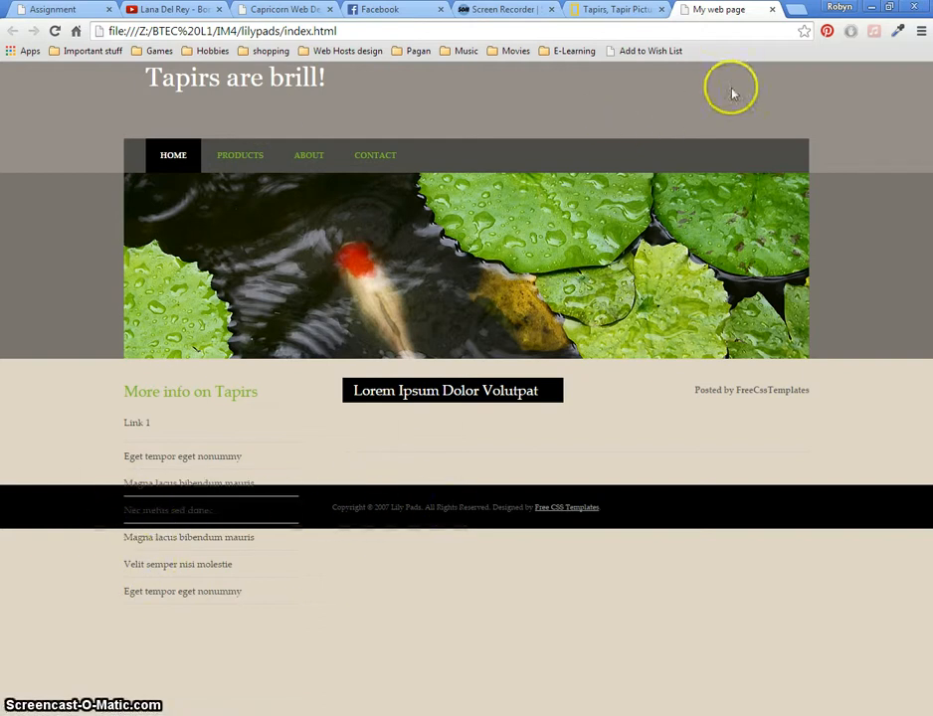
pyautogui.click(772, 11)
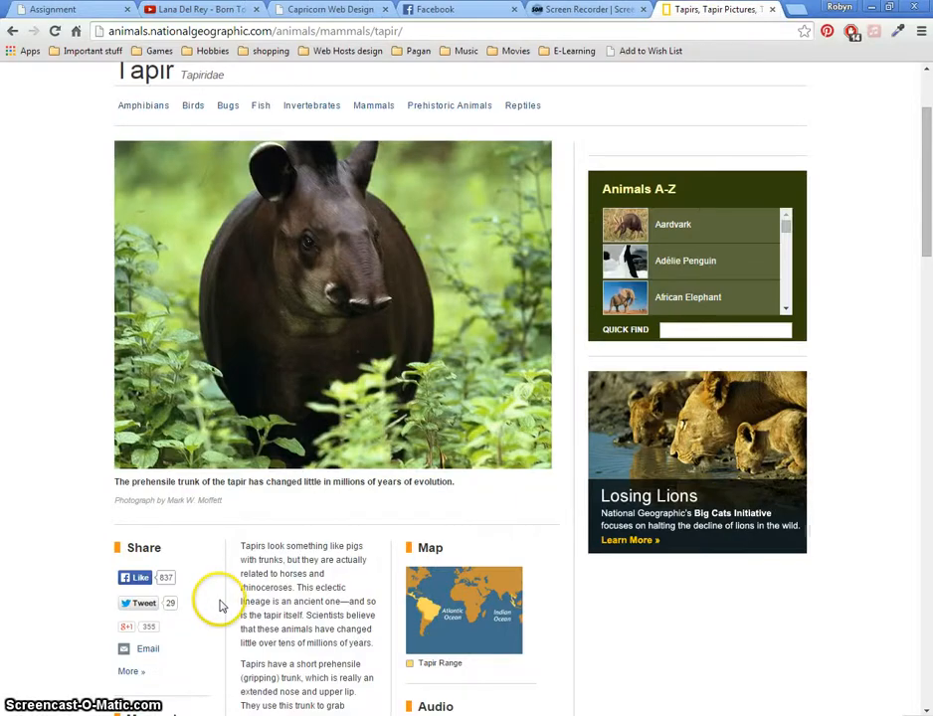
pyautogui.hotkey('alt', 'Tab')
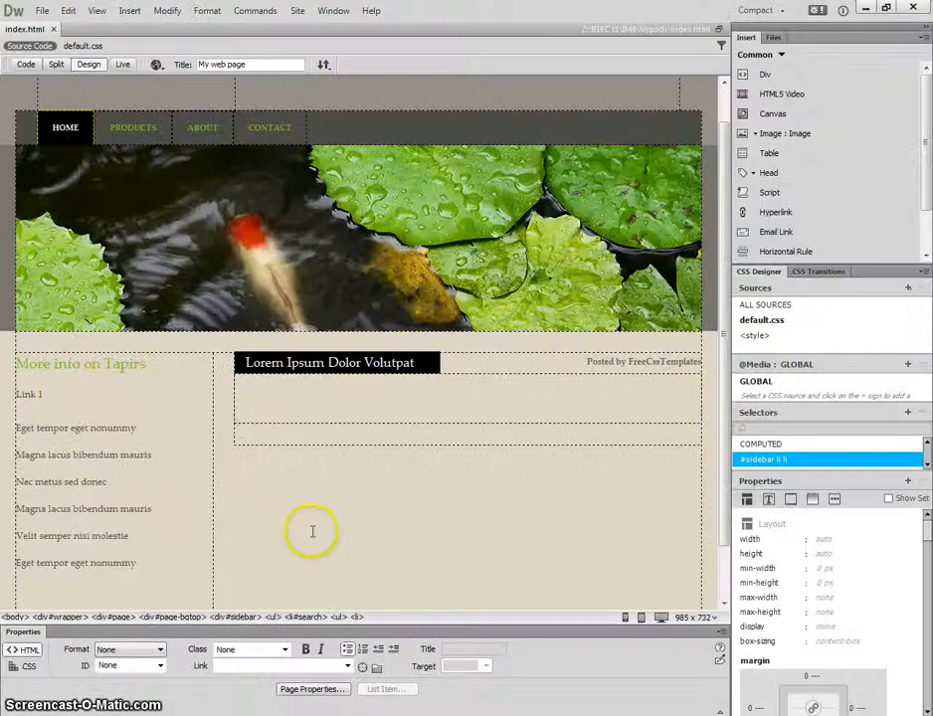
pyautogui.scroll(-2, 331, 511)
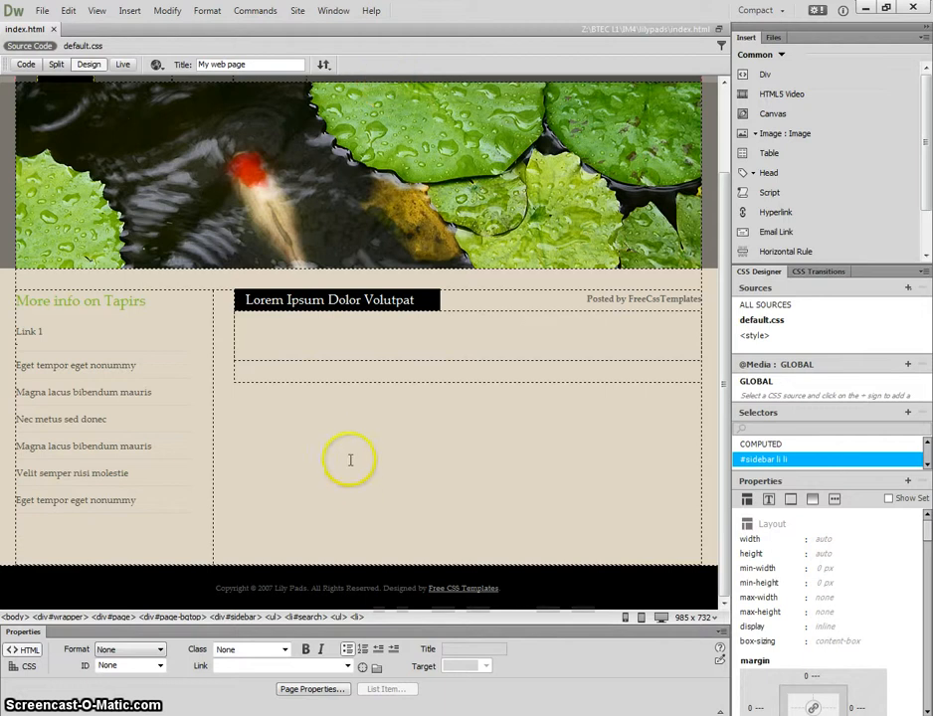
pyautogui.click(537, 374)
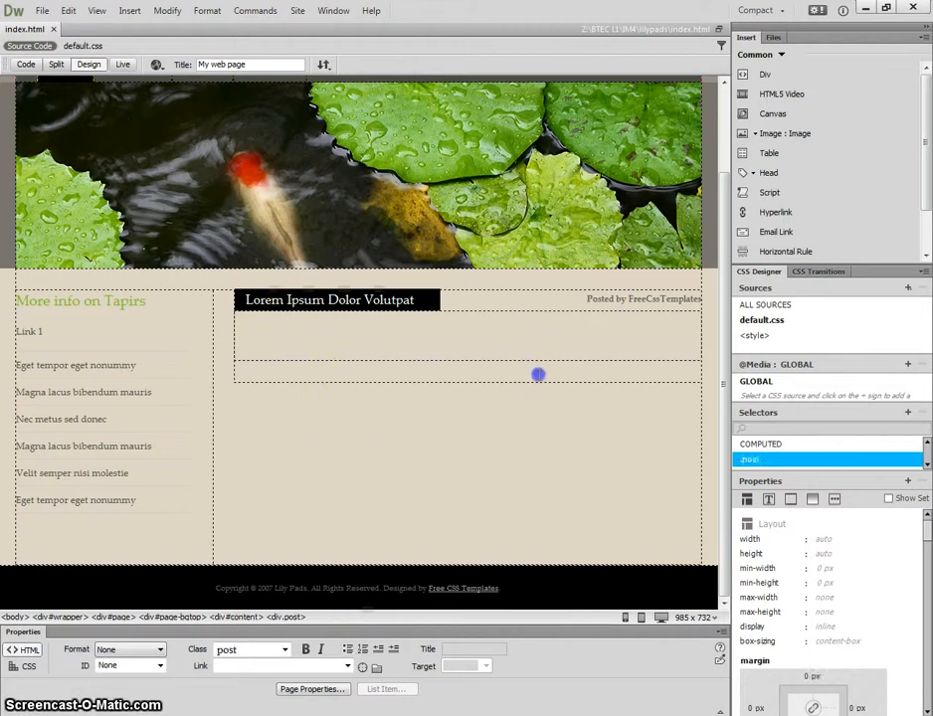
pyautogui.click(516, 325)
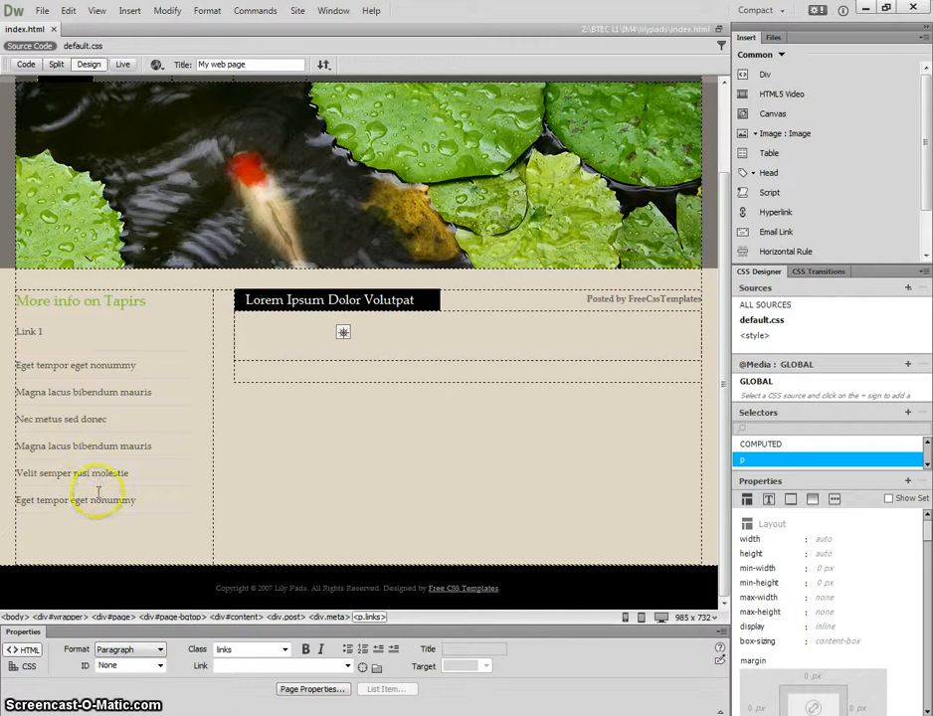
pyautogui.scroll(3, 290, 470)
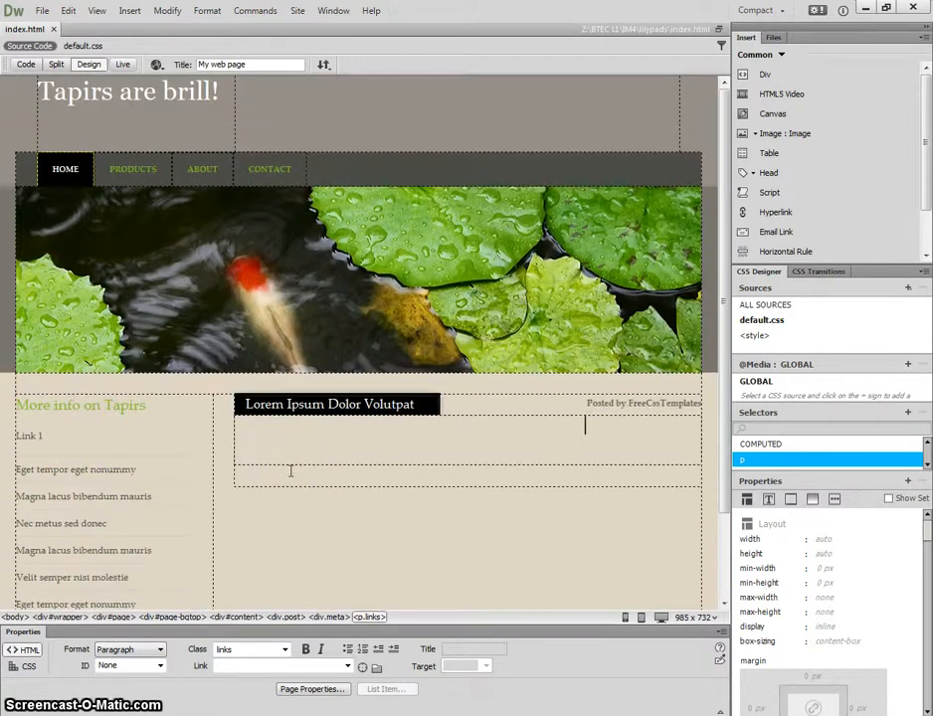
pyautogui.doubleClick(135, 169)
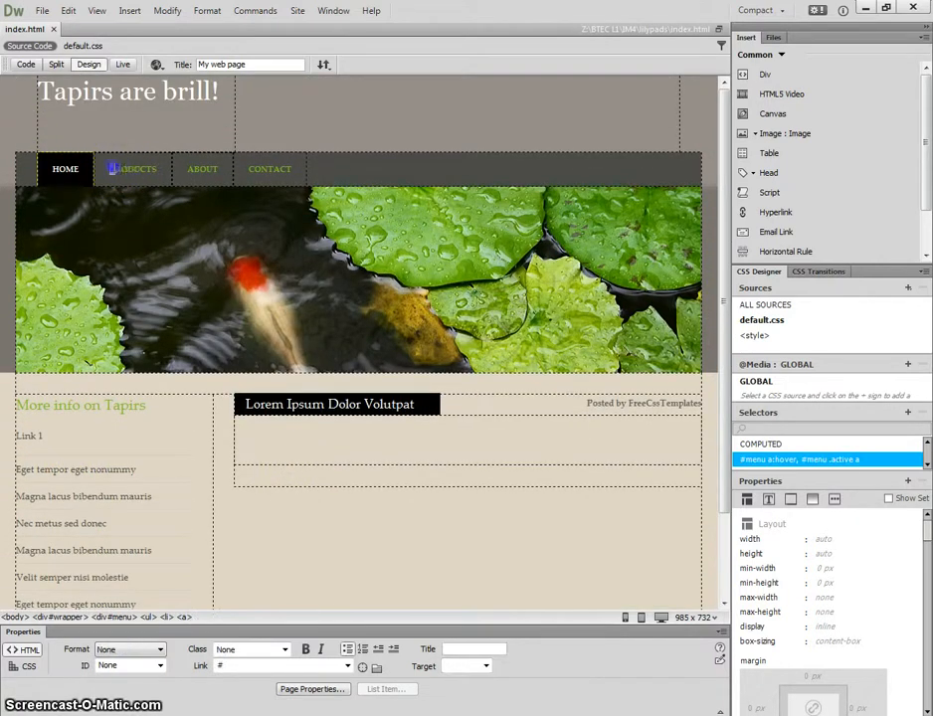
pyautogui.click(202, 170)
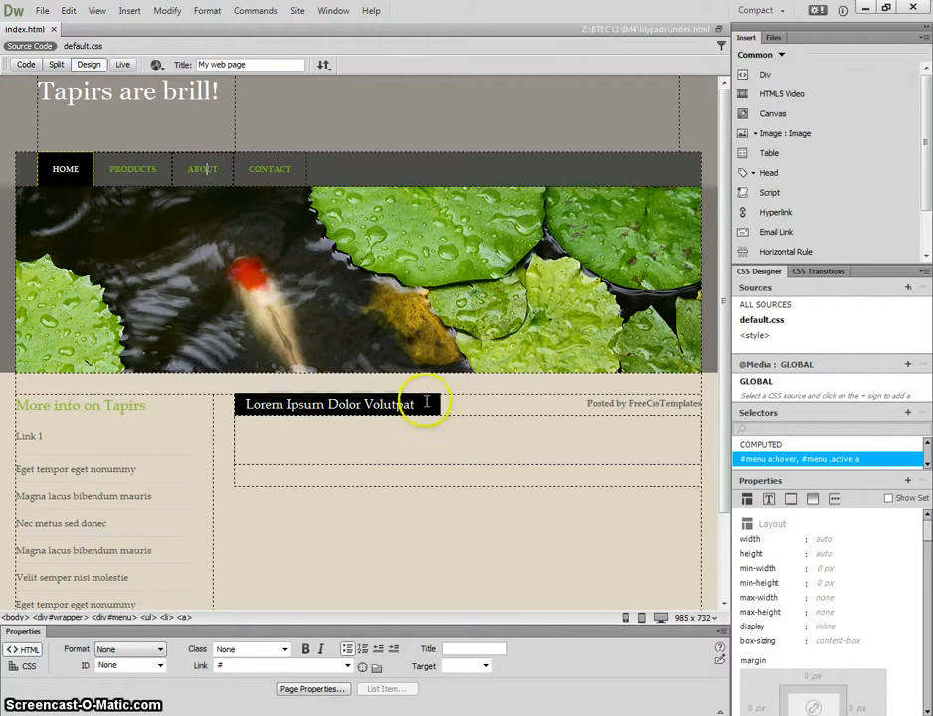
# - Replace the post heading "Lorem Ipsum Dolor Volutpat" with "Tapirs live in brazil"
pyautogui.moveTo(428, 399); pyautogui.dragTo(247, 400)
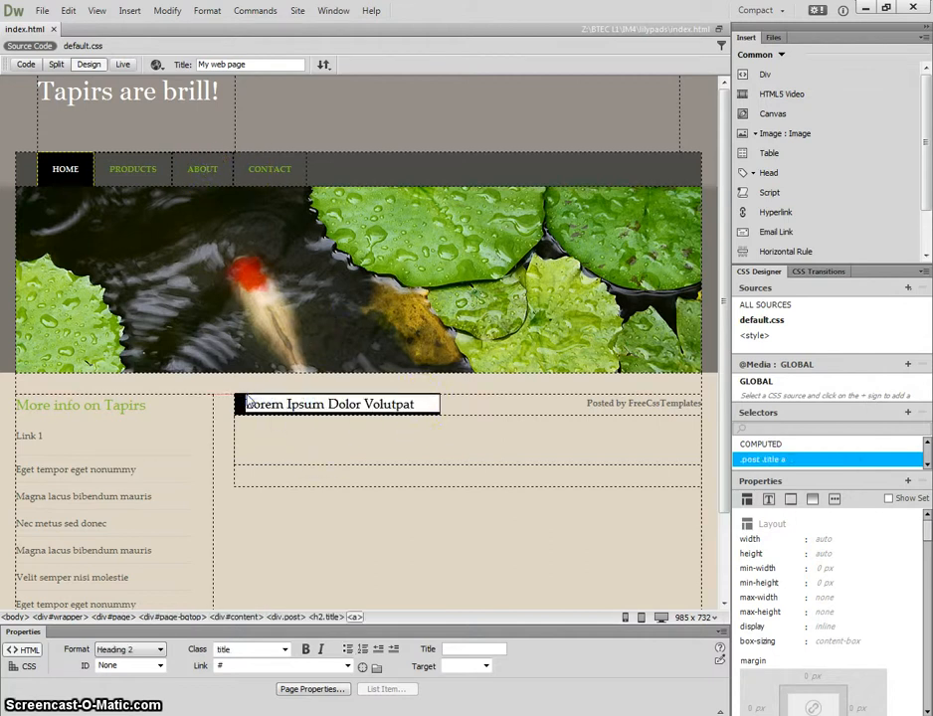
pyautogui.write('Tapi')
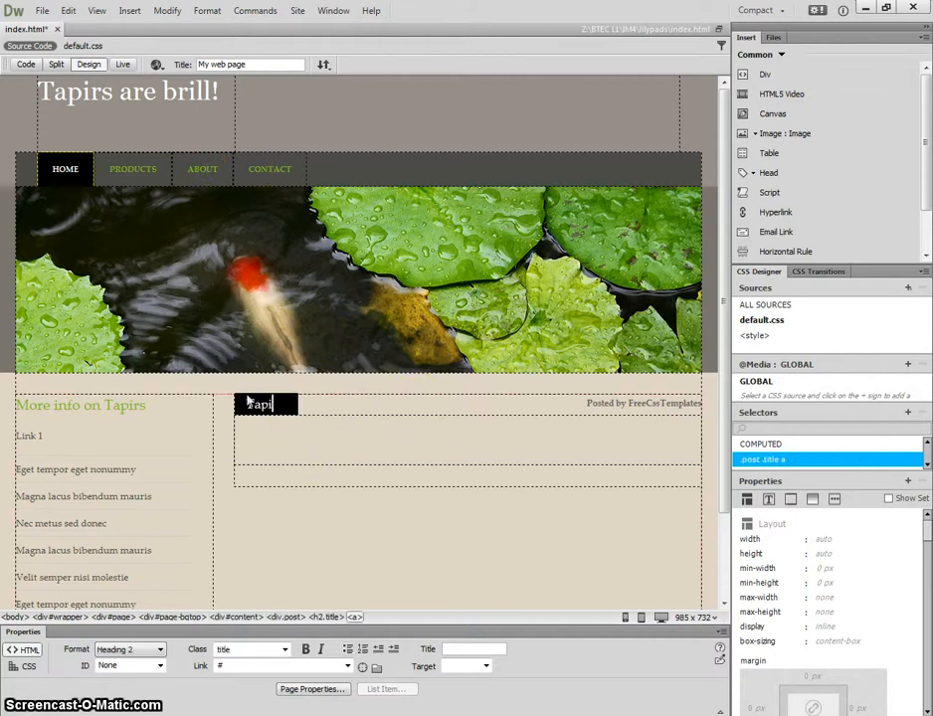
pyautogui.write('rs live in braz')
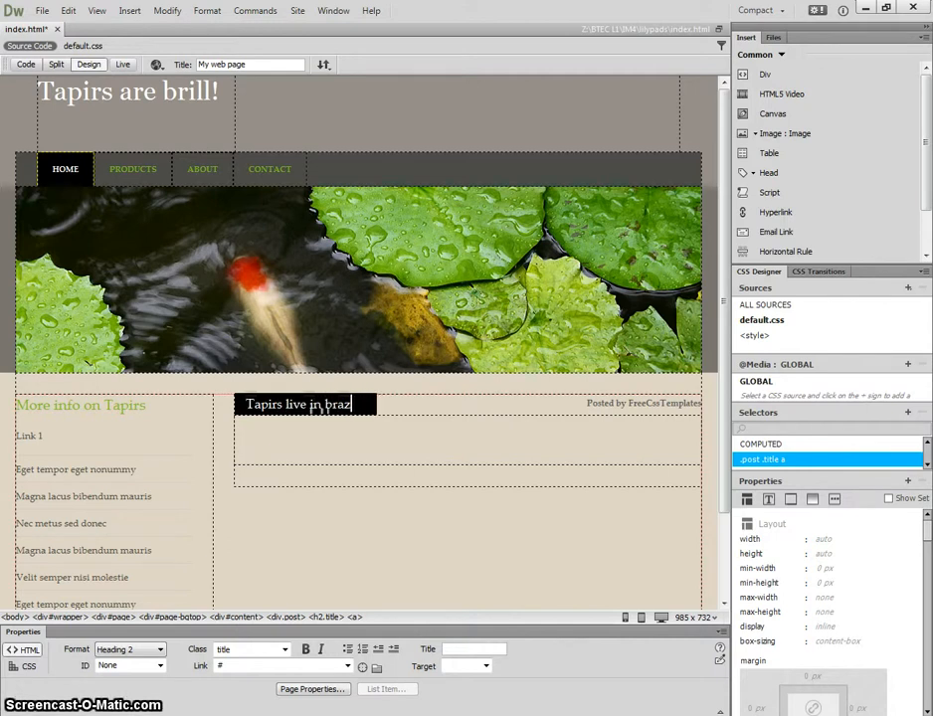
pyautogui.write('il')
# - Copy all the article paragraphs from the National Geographic tapir page in Chrome and paste them into the empty post body in Dreamweaver
pyautogui.click(264, 432)
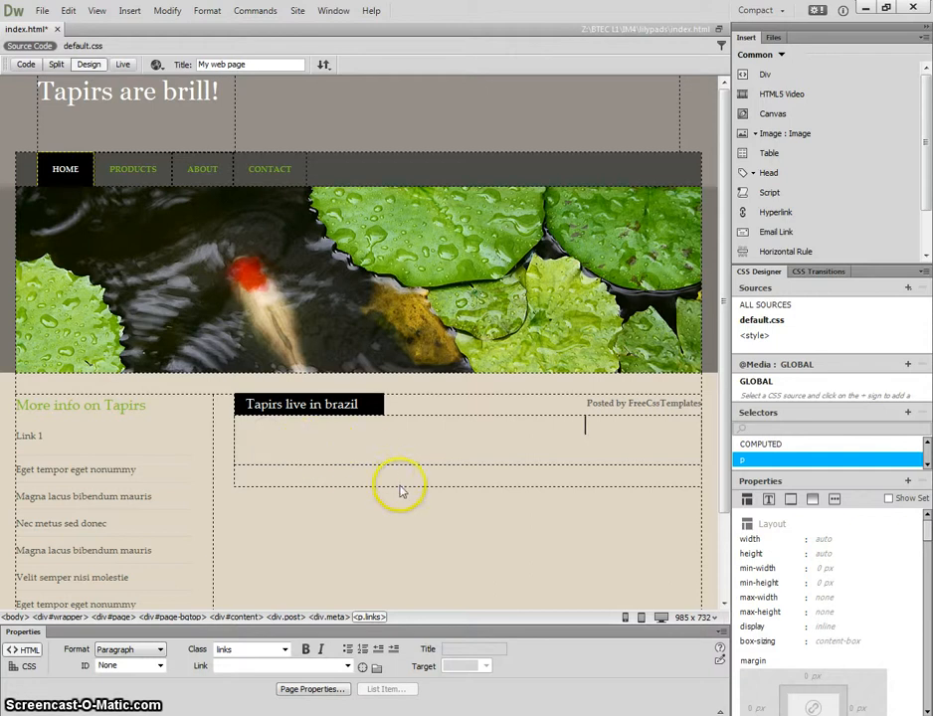
pyautogui.hotkey('alt', 'Tab')
pyautogui.scroll(-3, 383, 506)
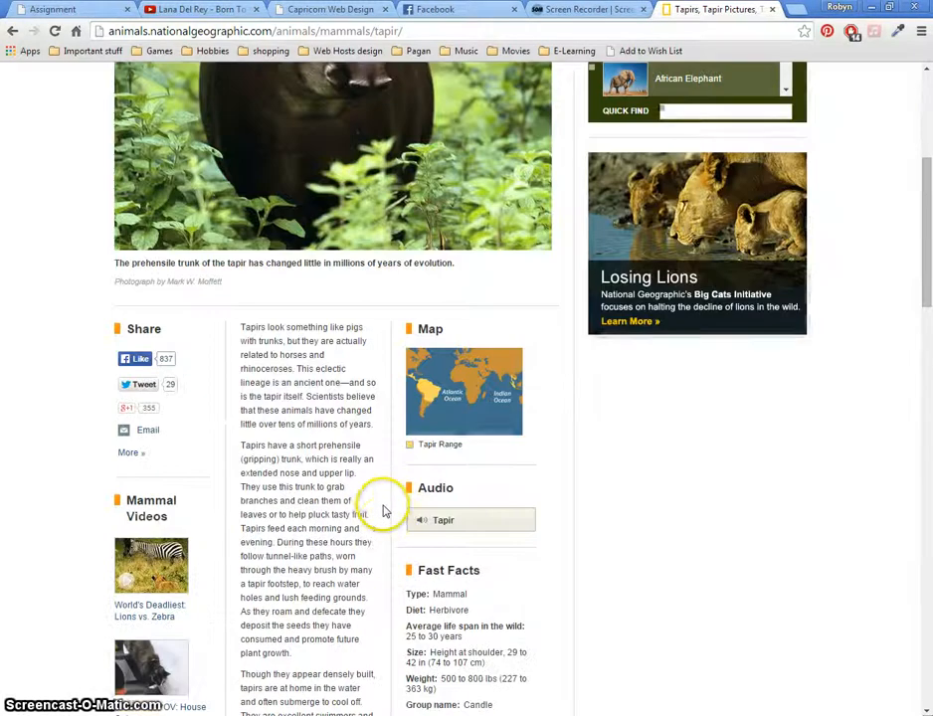
pyautogui.scroll(1, 388, 521)
pyautogui.scroll(-2, 386, 525)
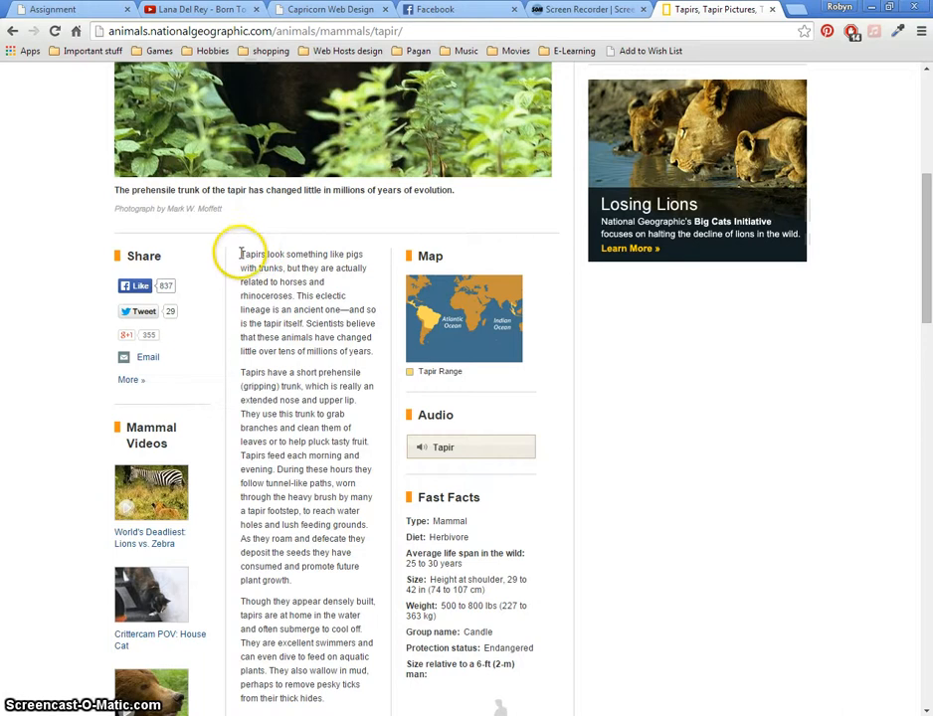
pyautogui.moveTo(241, 255); pyautogui.dragTo(311, 565)
pyautogui.hotkey('ctrl', 'c')
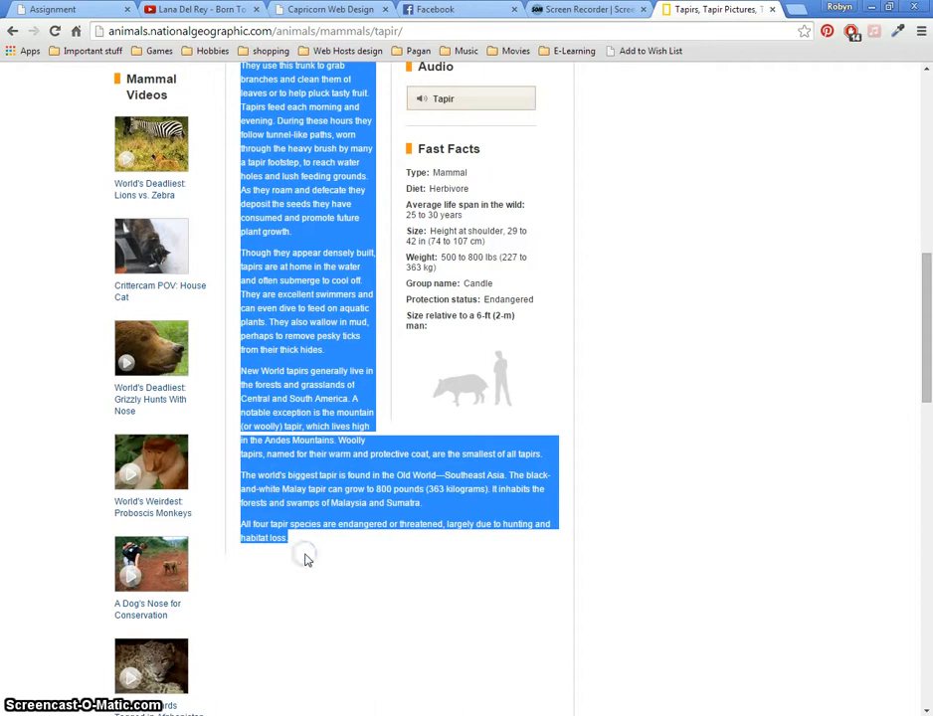
pyautogui.hotkey('alt', 'Tab')
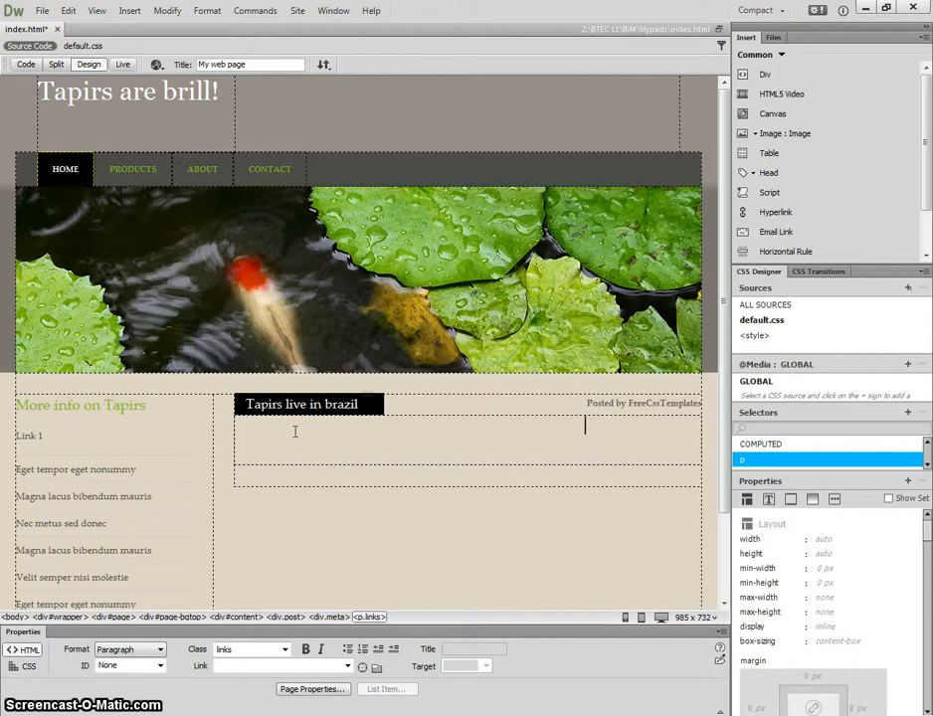
pyautogui.hotkey('ctrl', 'v')
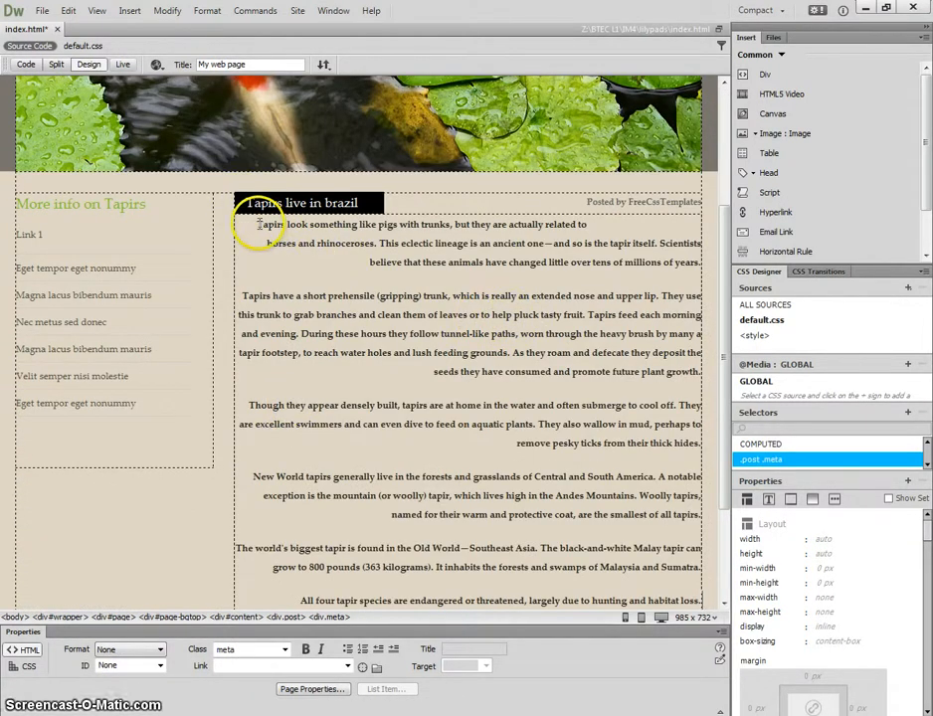
# - Justify the pasted tapir article text through the .post .meta CSS rule
pyautogui.click(25, 667)
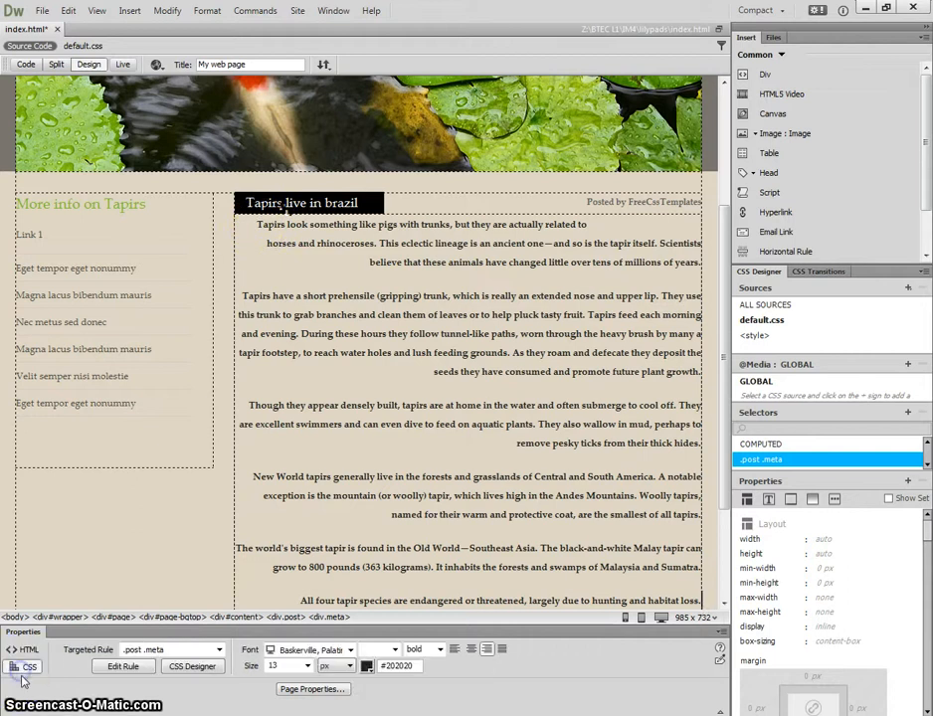
pyautogui.click(503, 651)
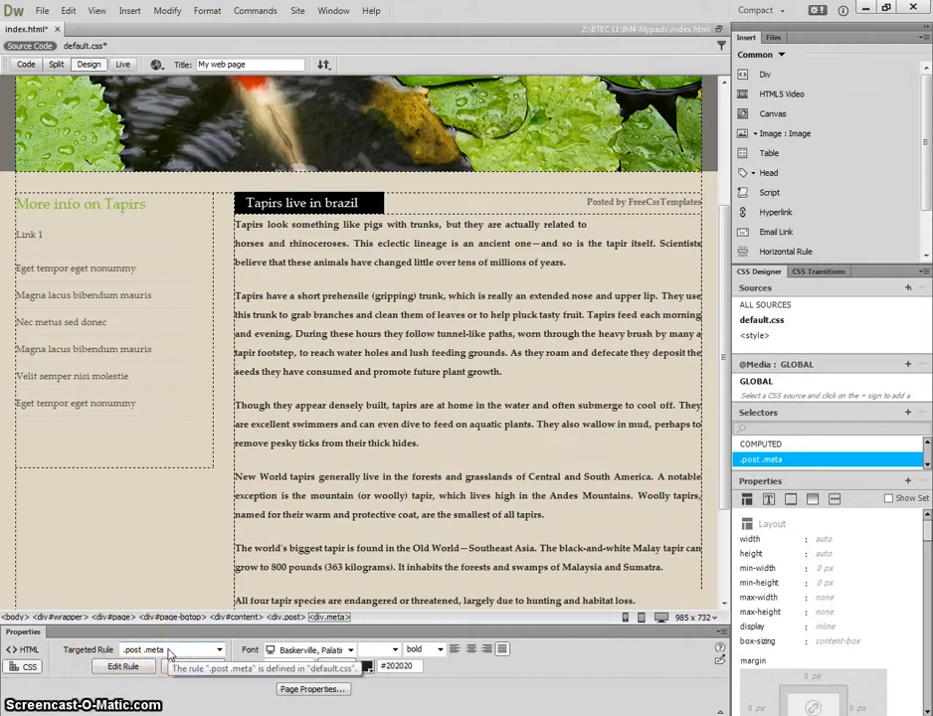
# - Compare left and justified alignment on the article paragraphs using the p rule, ending on justified
pyautogui.click(355, 255)
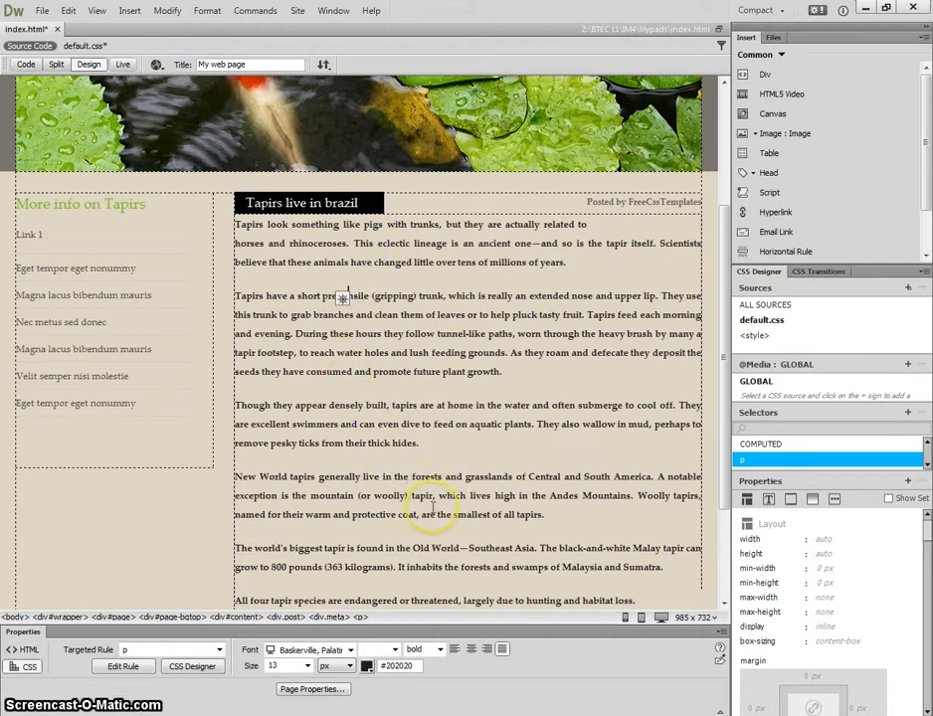
pyautogui.click(454, 648)
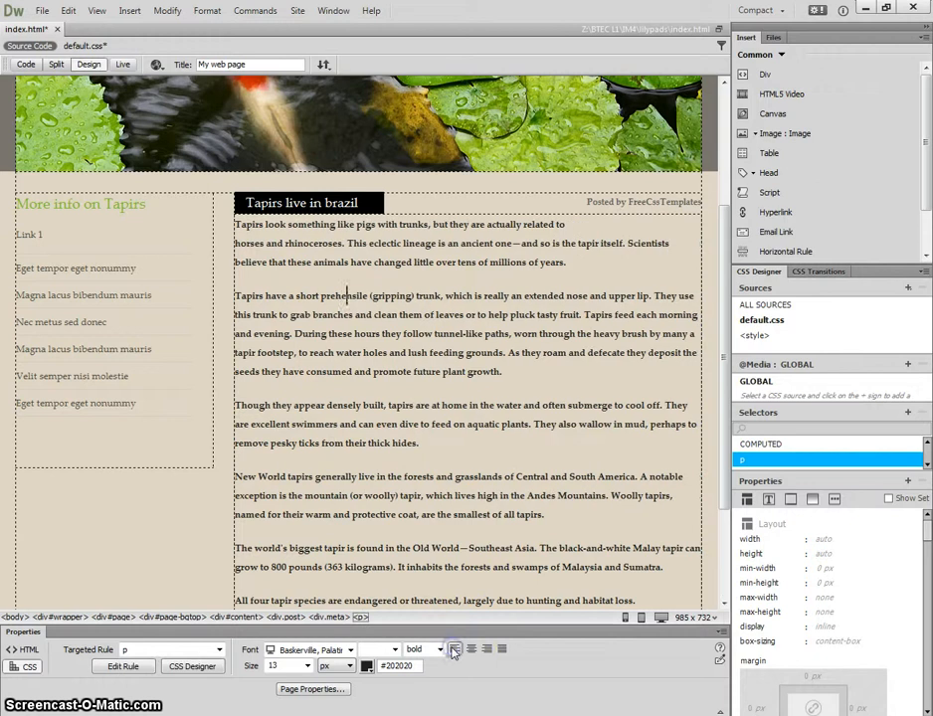
pyautogui.click(502, 649)
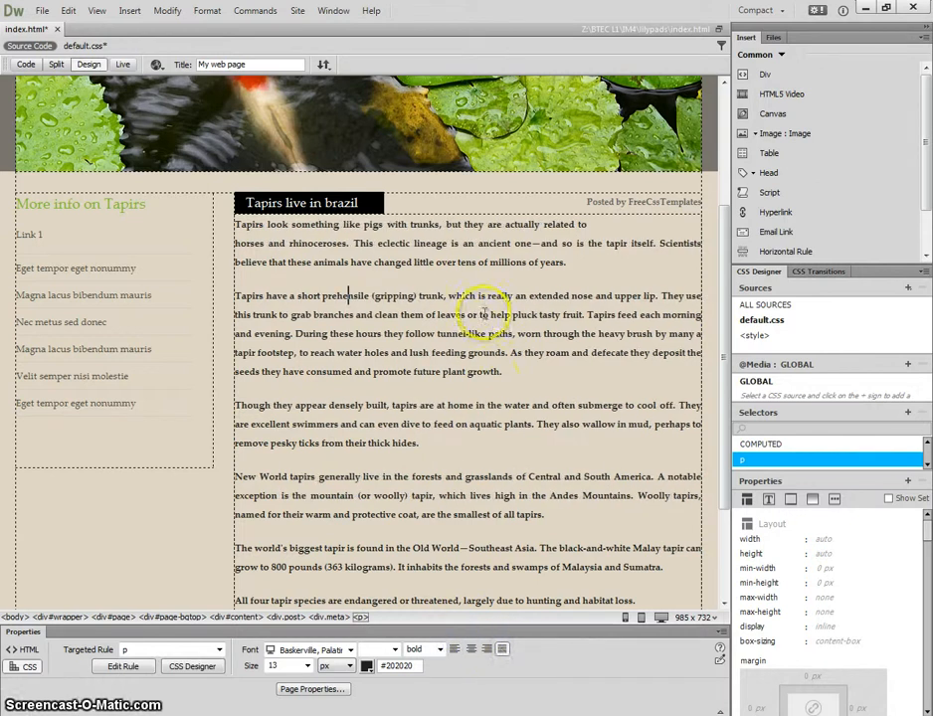
pyautogui.click(455, 651)
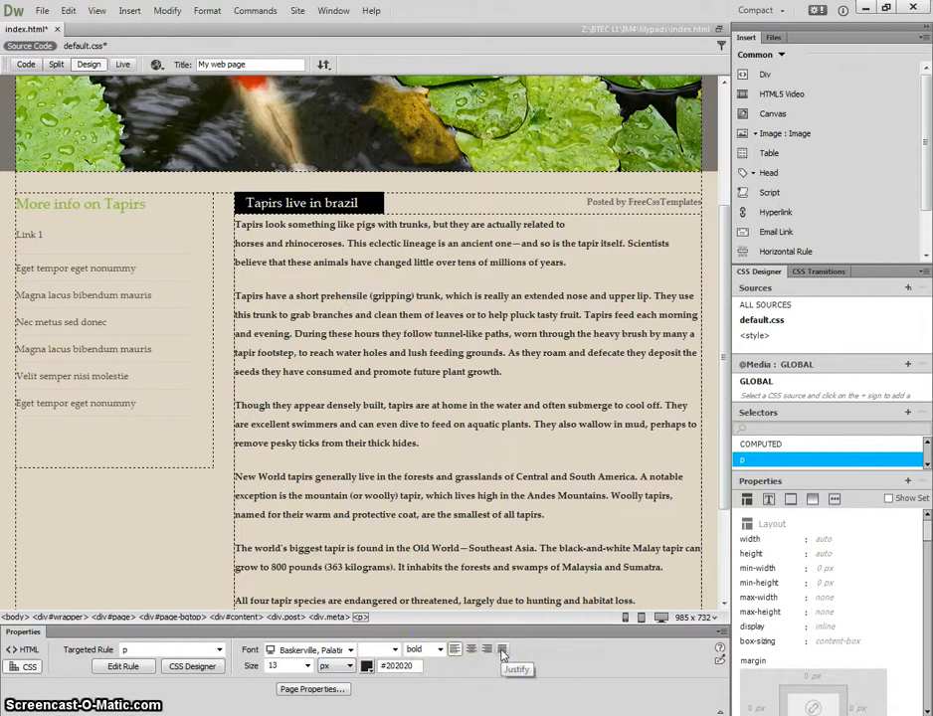
pyautogui.click(502, 651)
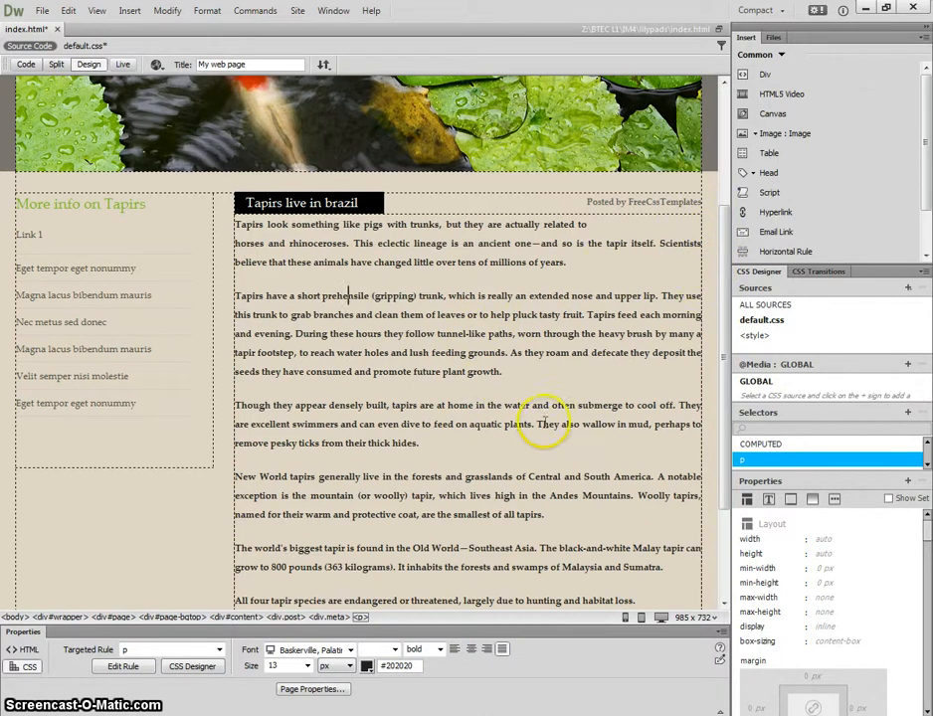
pyautogui.scroll(-3, 557, 432)
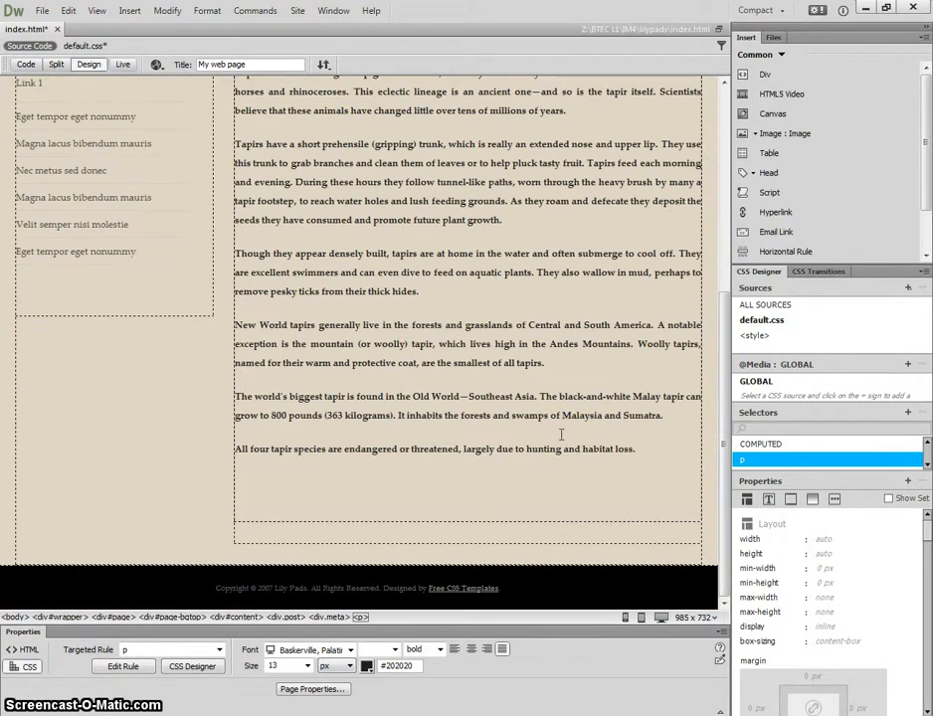
pyautogui.scroll(7, 560, 434)
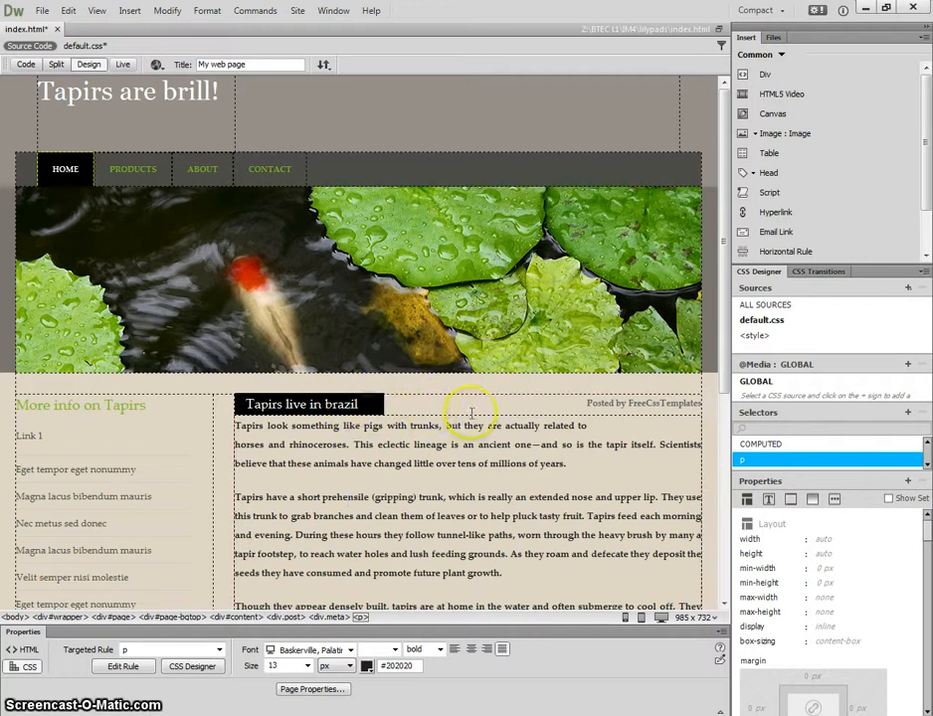
pyautogui.scroll(-5, 485, 422)
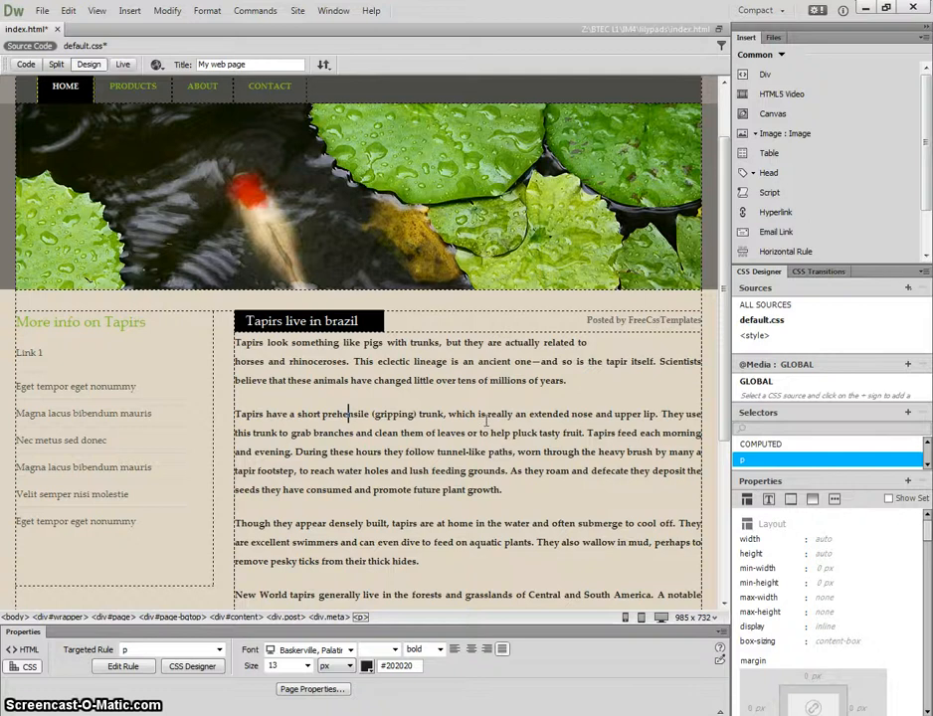
pyautogui.scroll(3, 486, 422)
pyautogui.scroll(2, 486, 422)
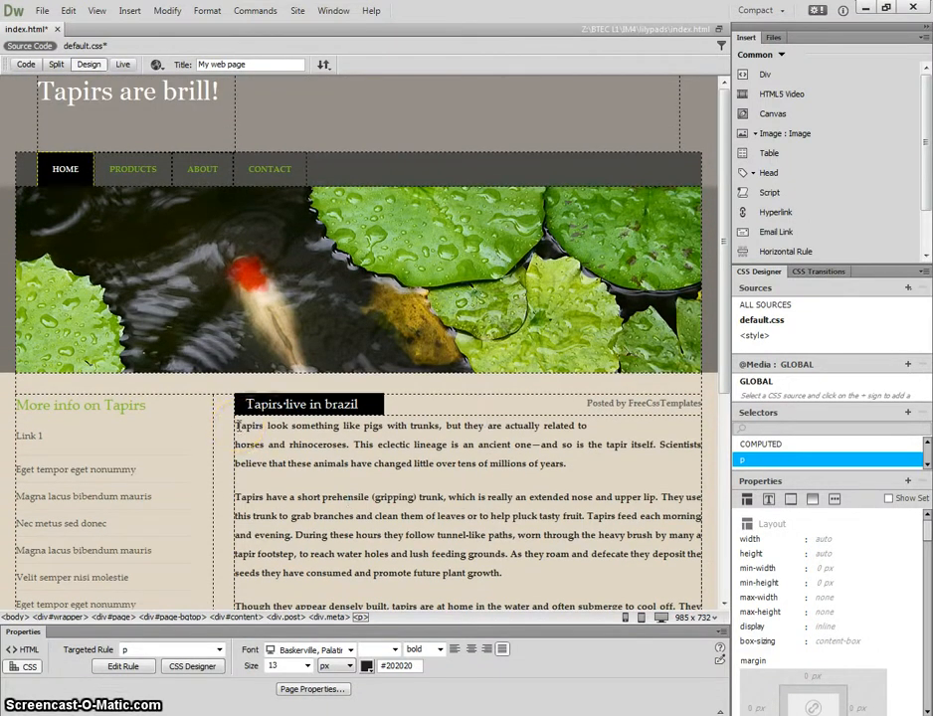
# - Insert the tapir.gif image from My Z Drive at the start of the post's first paragraph
pyautogui.click(438, 474)
pyautogui.scroll(-8, 443, 468)
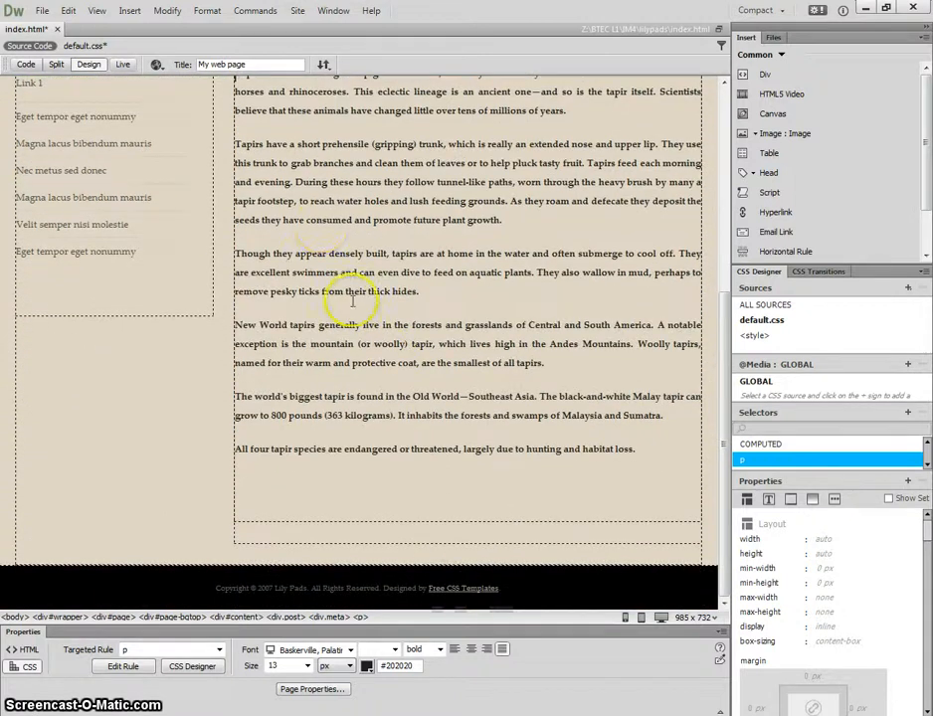
pyautogui.scroll(8, 353, 292)
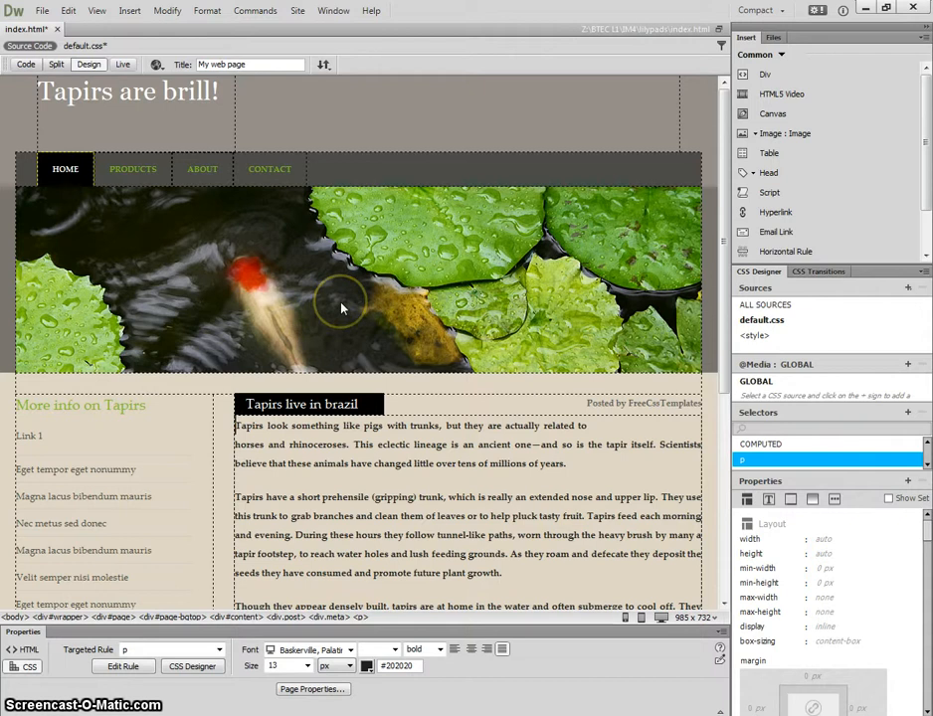
pyautogui.click(756, 136)
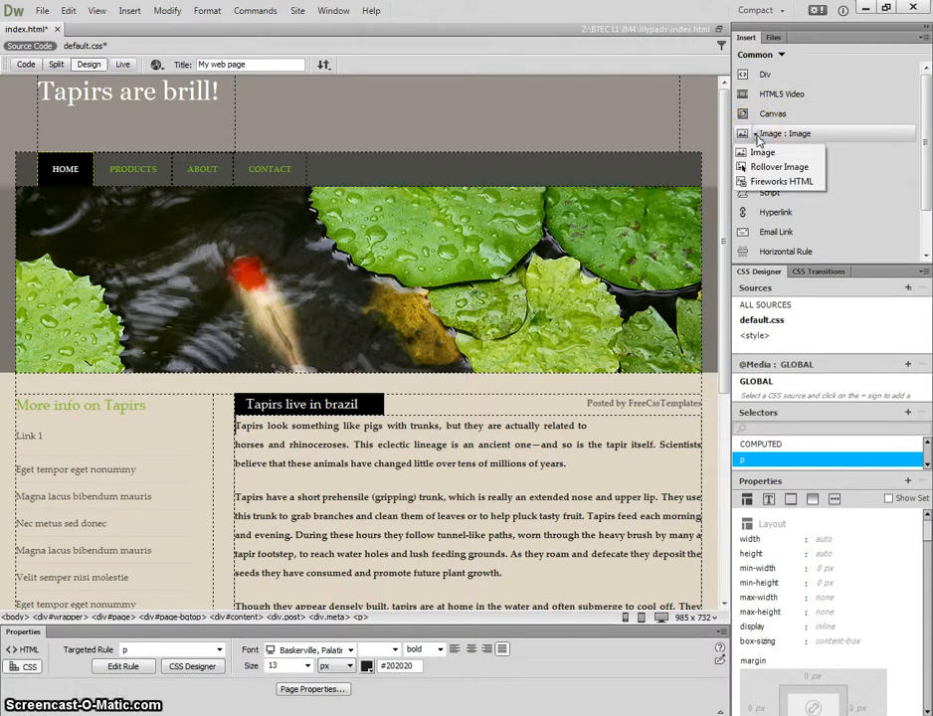
pyautogui.click(763, 154)
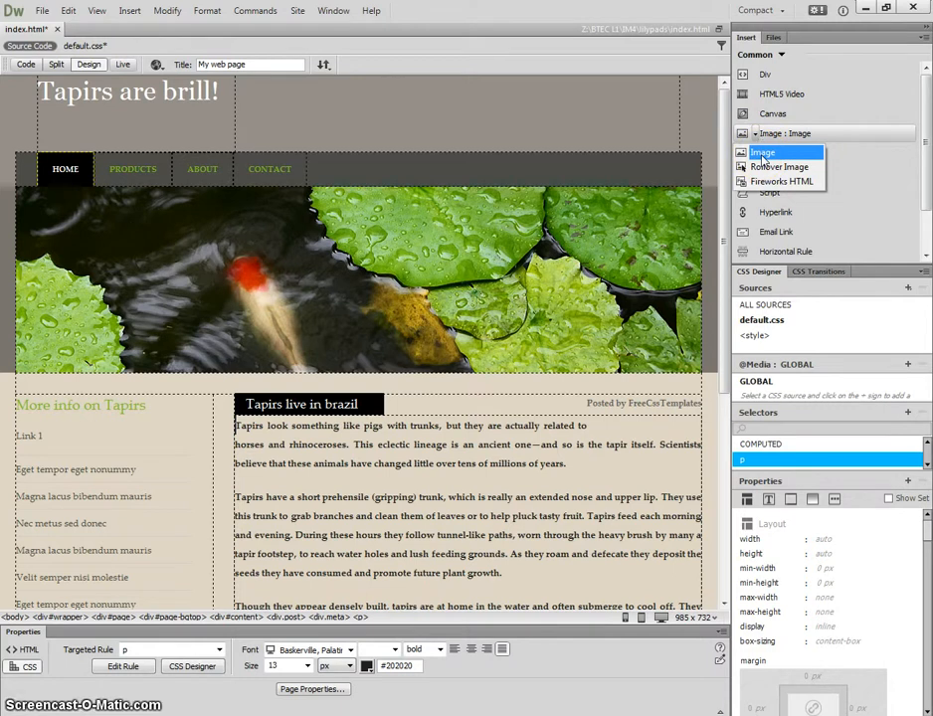
pyautogui.click(762, 155)
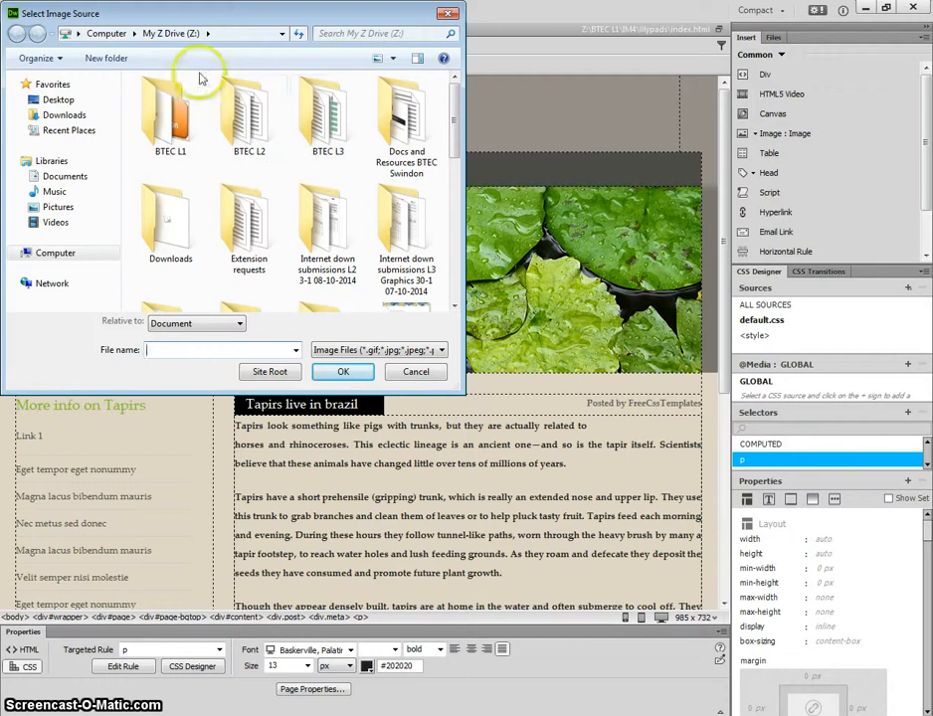
pyautogui.scroll(-10, 435, 149)
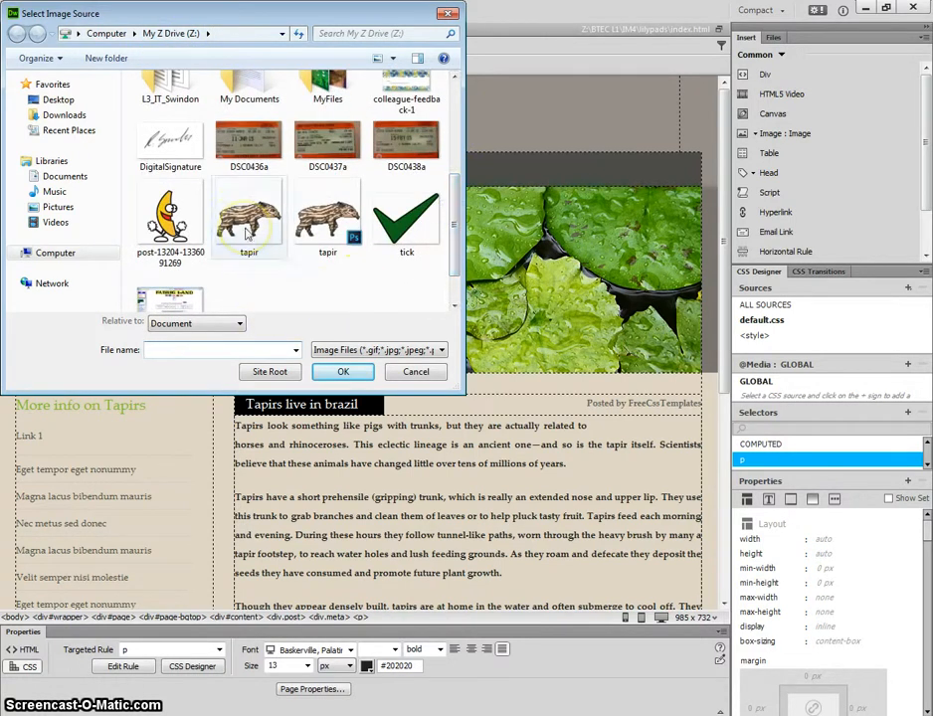
pyautogui.doubleClick(249, 229)
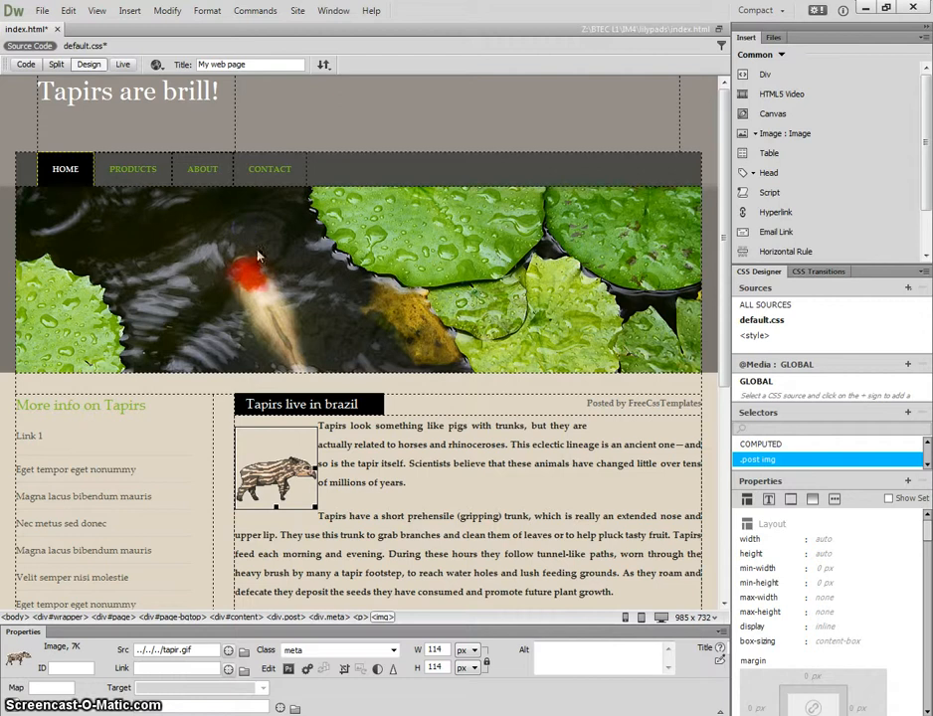
pyautogui.click(513, 473)
pyautogui.click(509, 481)
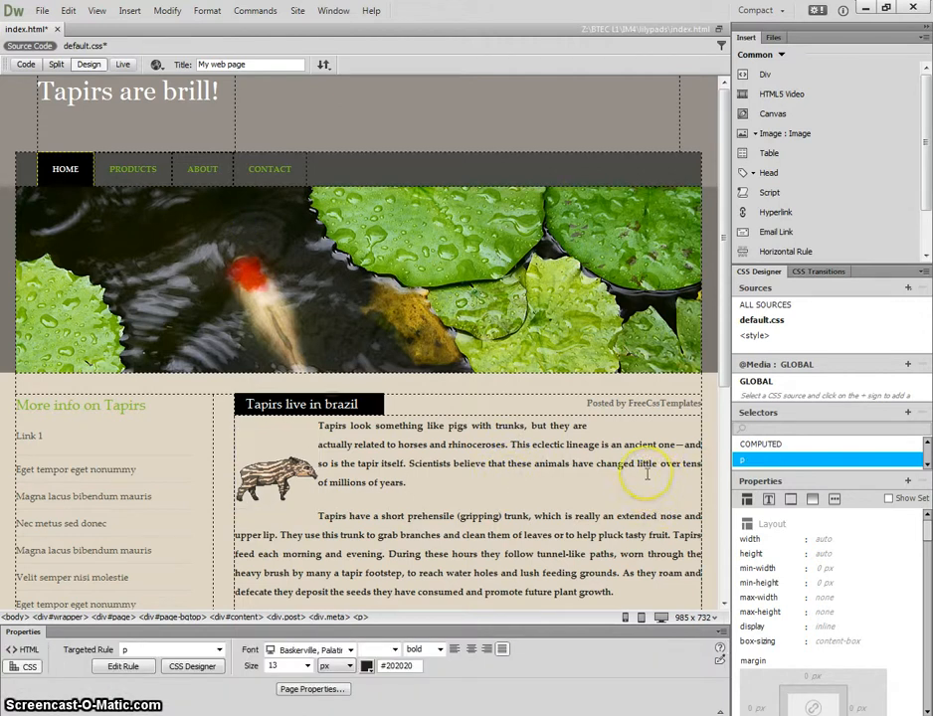
pyautogui.scroll(-1, 646, 475)
pyautogui.click(293, 445)
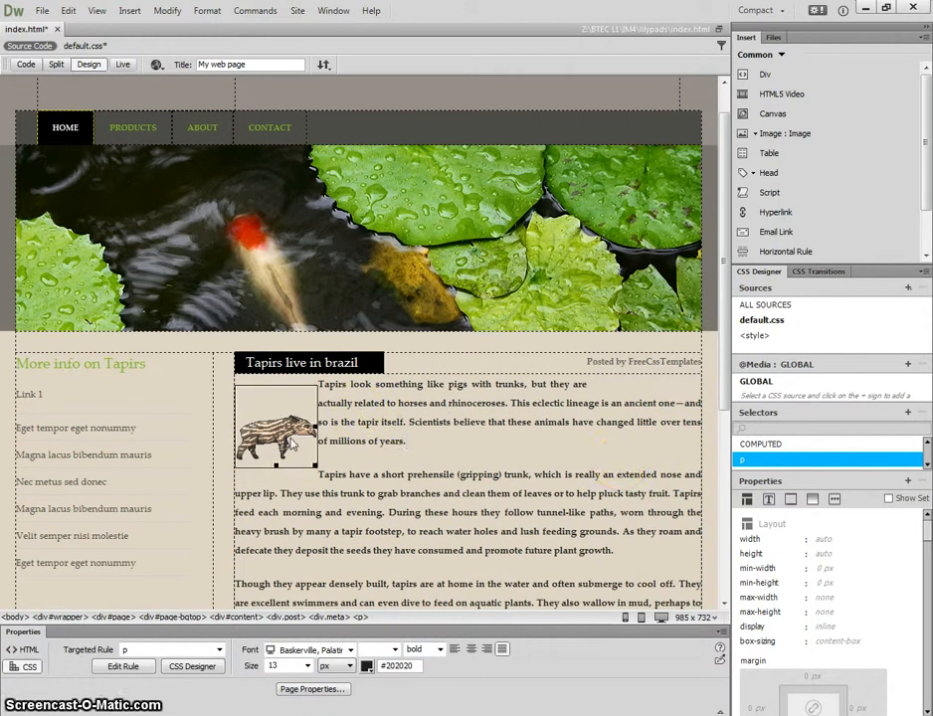
pyautogui.click(292, 443)
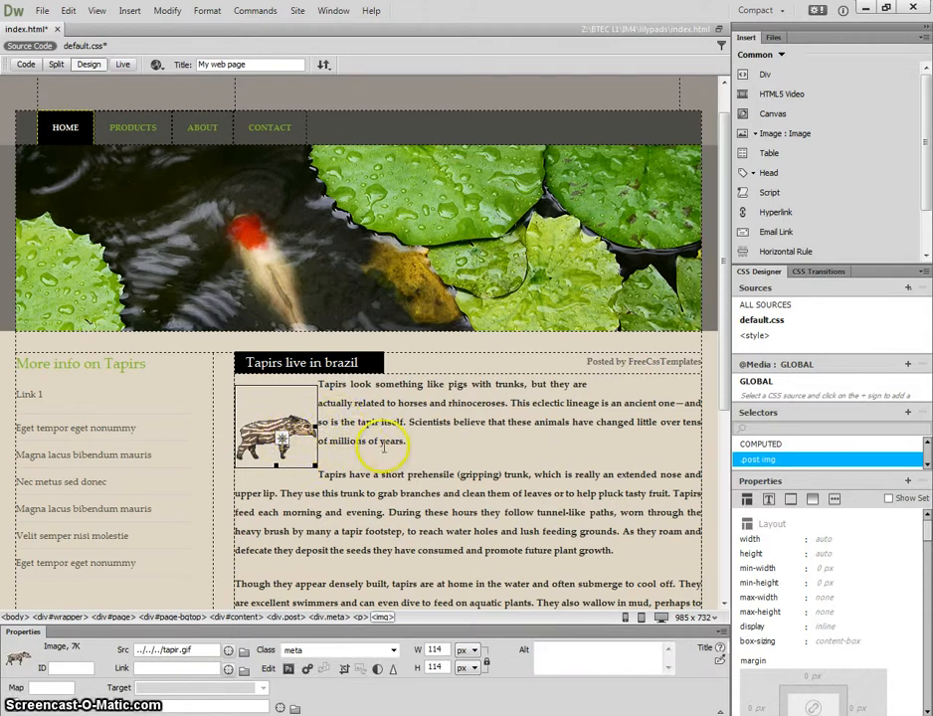
pyautogui.click(334, 393)
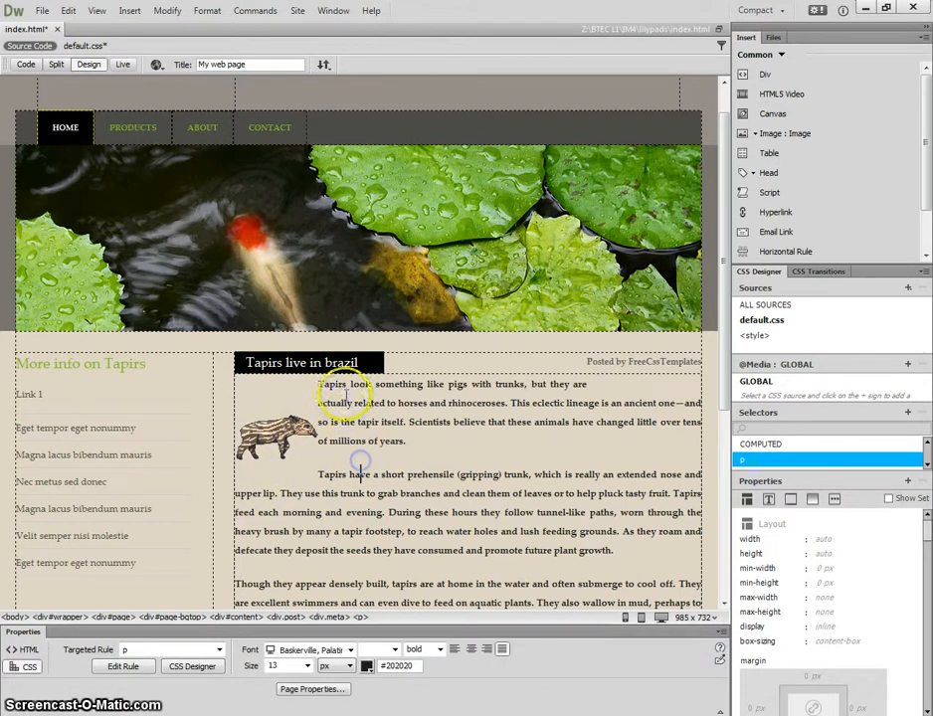
# - Set the tapir image's float to right in the .post img CSS rule
pyautogui.click(279, 435)
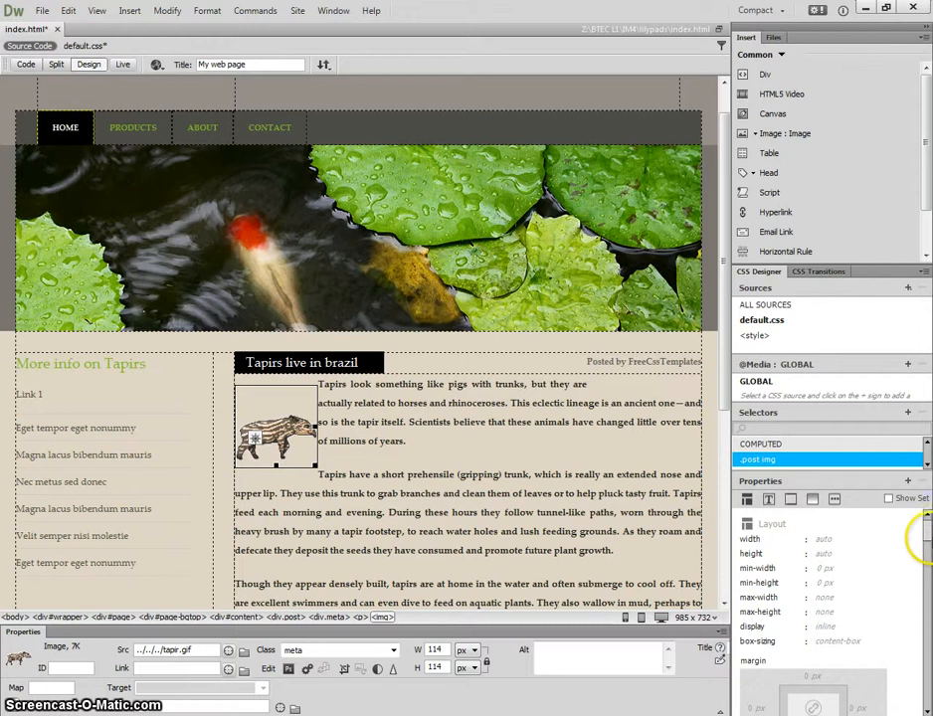
pyautogui.moveTo(927, 532); pyautogui.dragTo(927, 534)
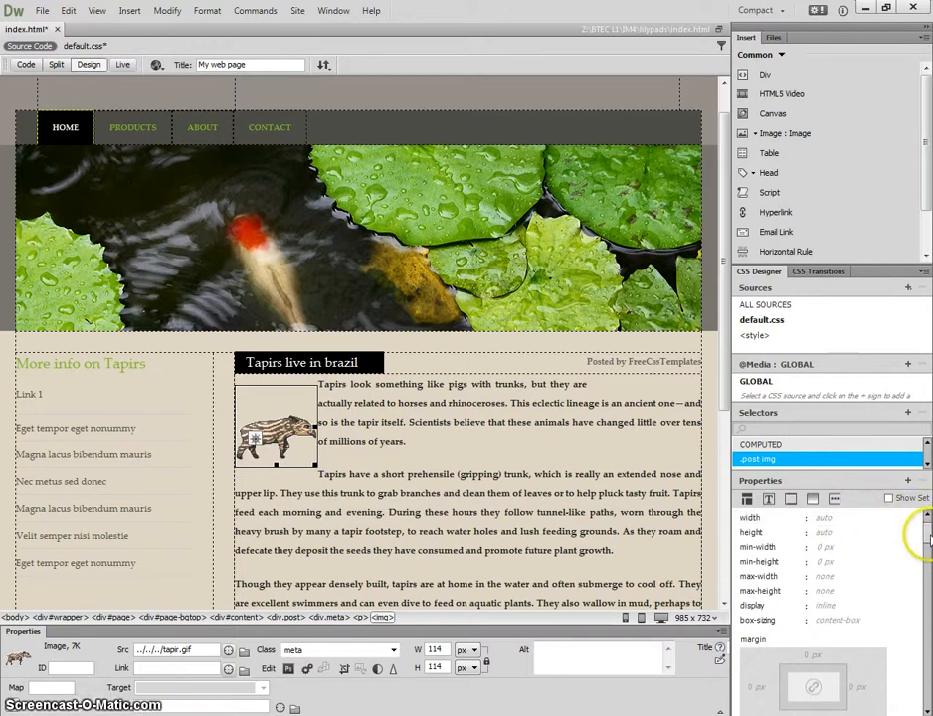
pyautogui.moveTo(926, 537); pyautogui.dragTo(928, 573)
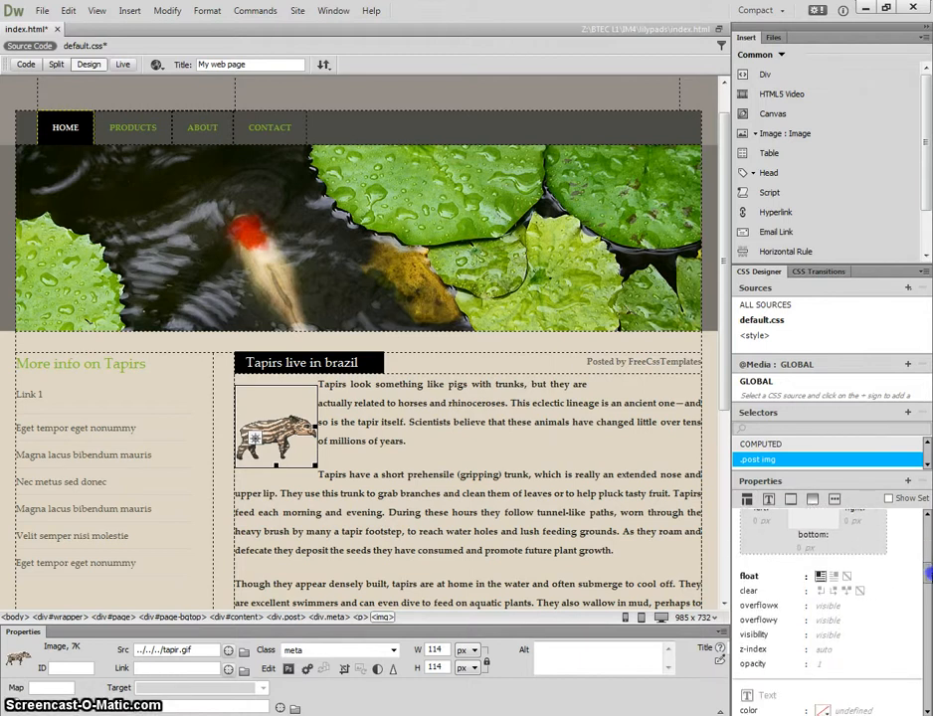
pyautogui.click(833, 578)
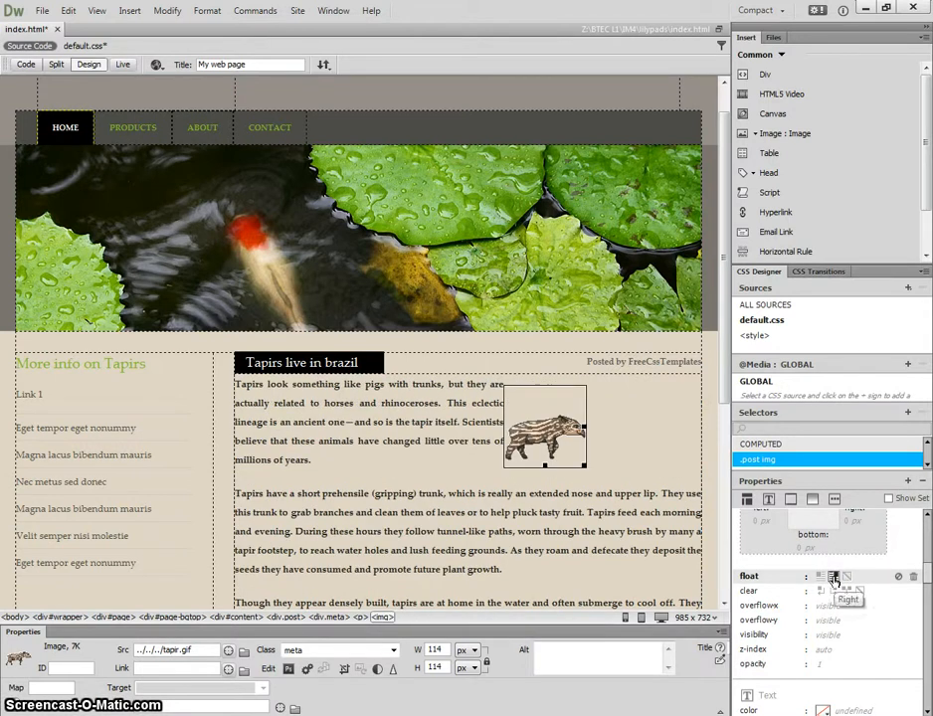
# - Compare the tapir image without a float against a left float in the .post img CSS rule, ending on left
pyautogui.click(565, 456)
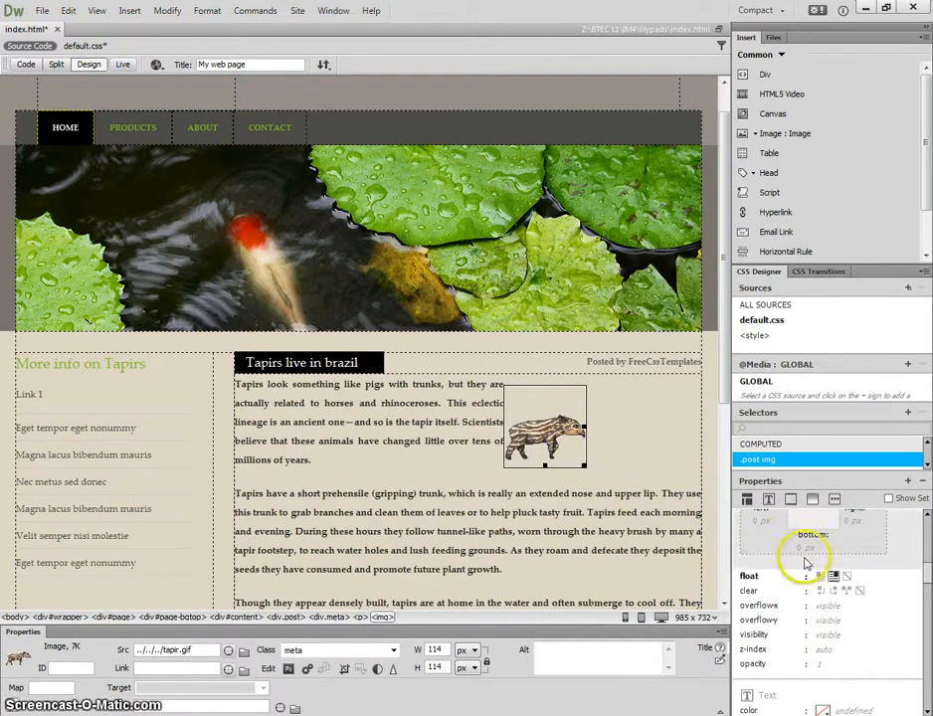
pyautogui.click(845, 579)
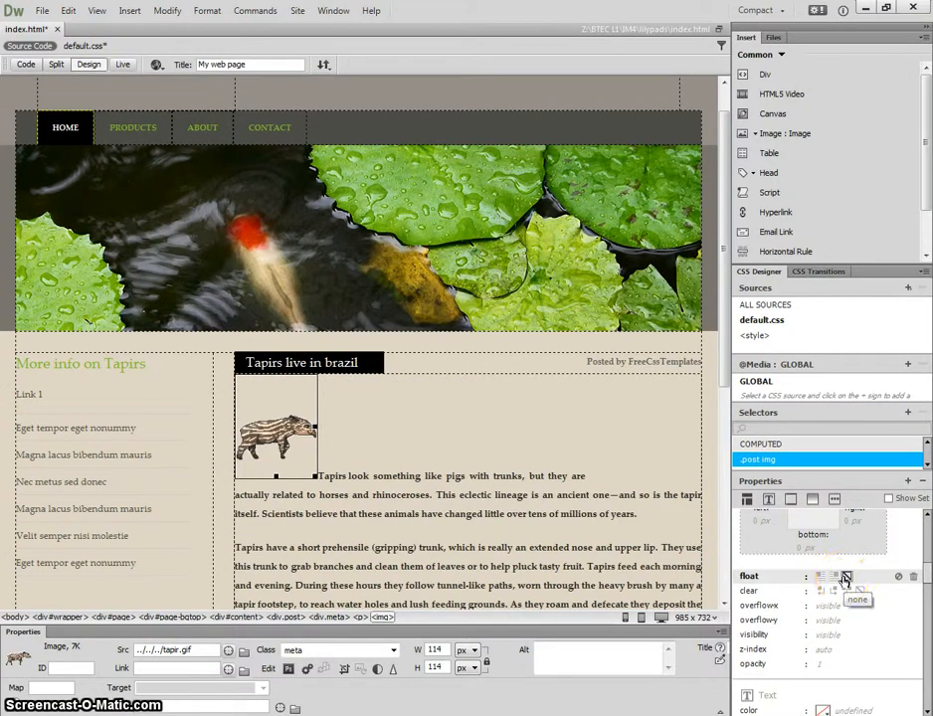
pyautogui.click(819, 578)
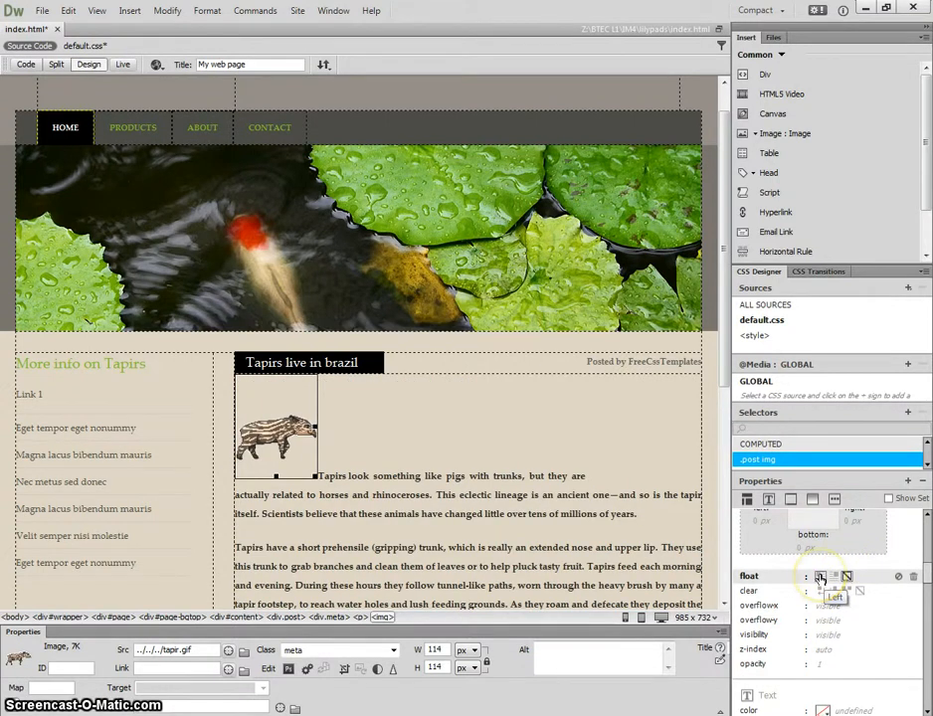
pyautogui.click(821, 578)
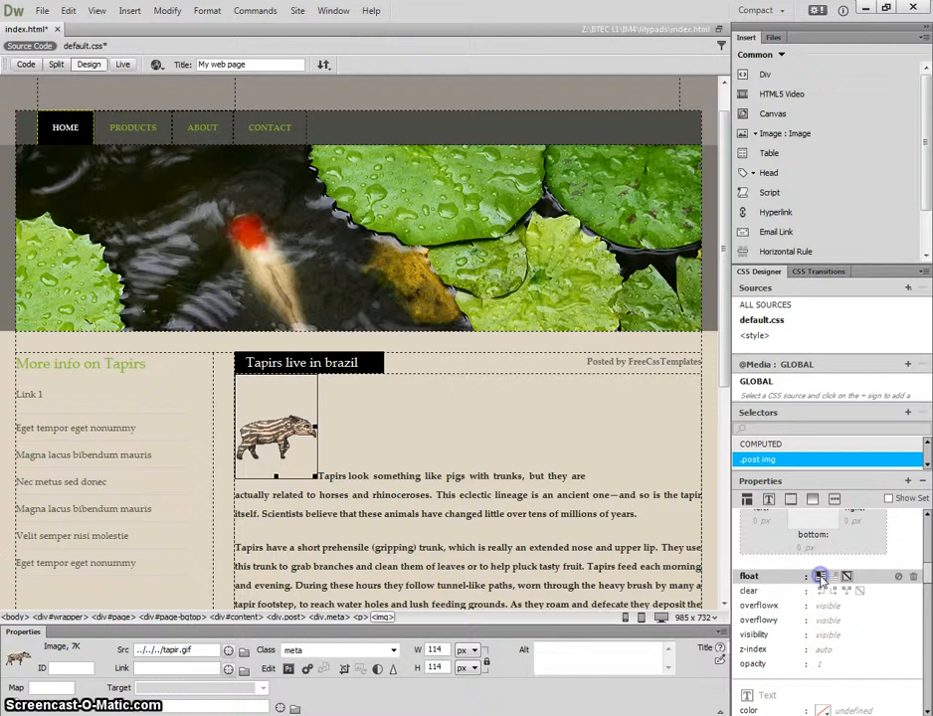
pyautogui.click(821, 577)
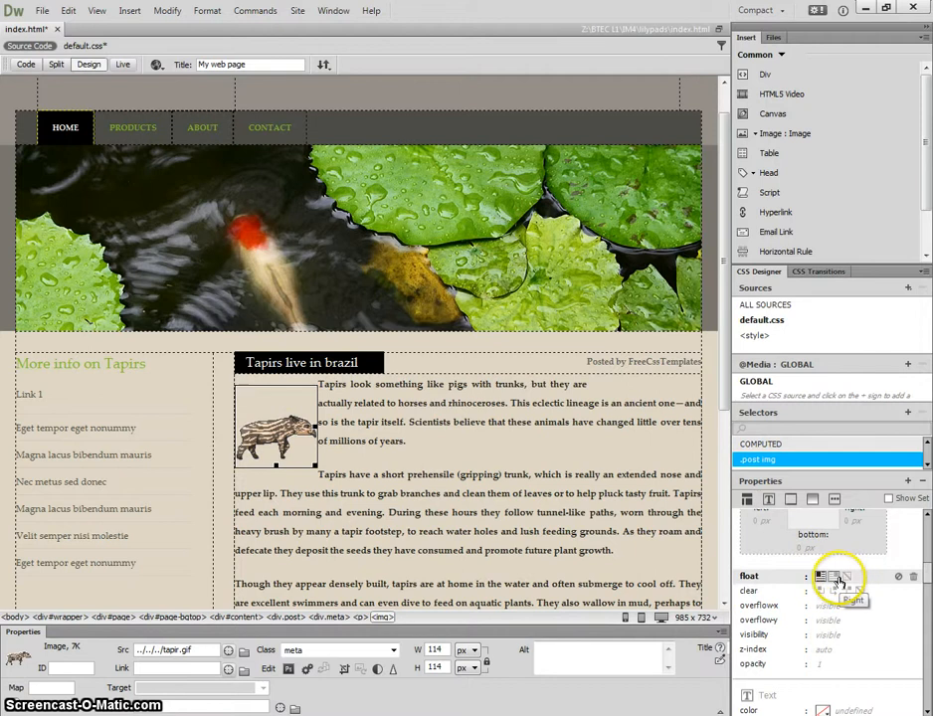
pyautogui.click(268, 428)
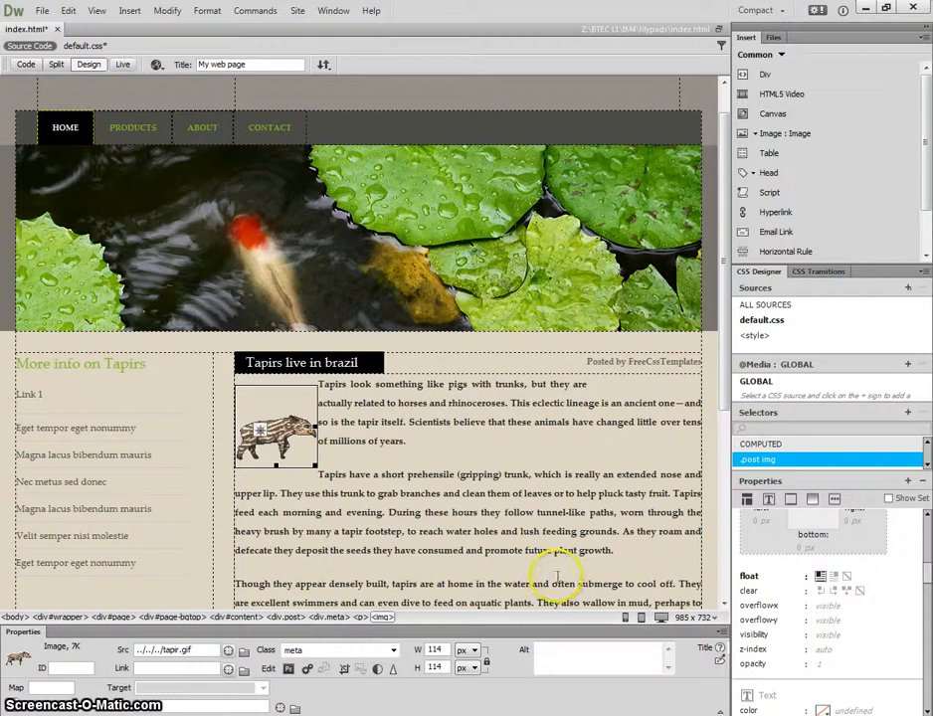
pyautogui.scroll(-1, 487, 502)
pyautogui.scroll(-2, 487, 505)
pyautogui.scroll(3, 488, 506)
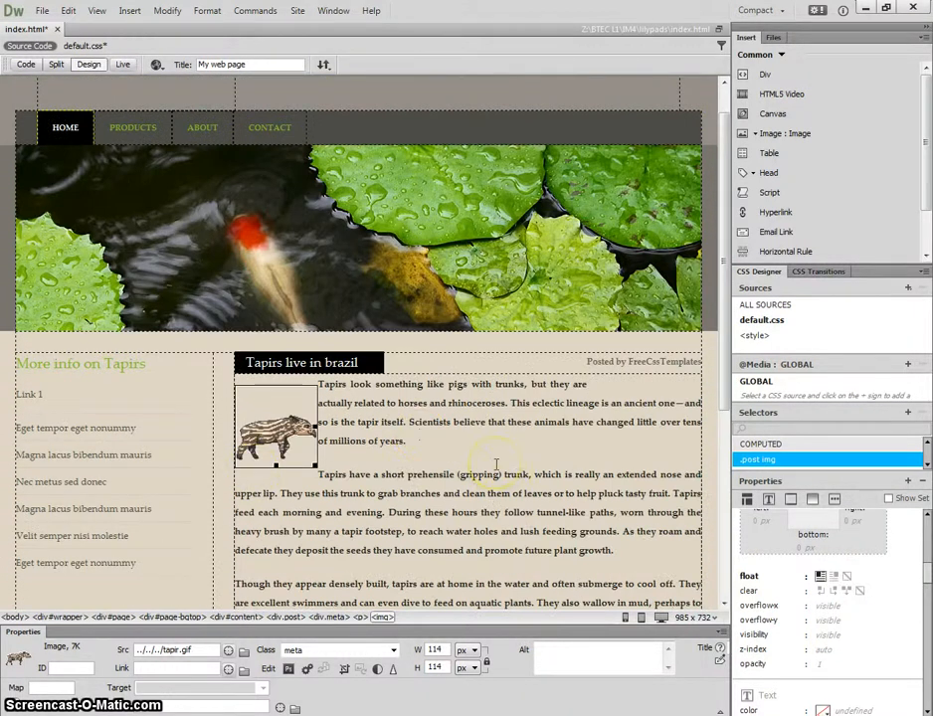
# - Try to browse for a file as the link target of the sidebar's Link 1 in its HTML properties
pyautogui.click(33, 393)
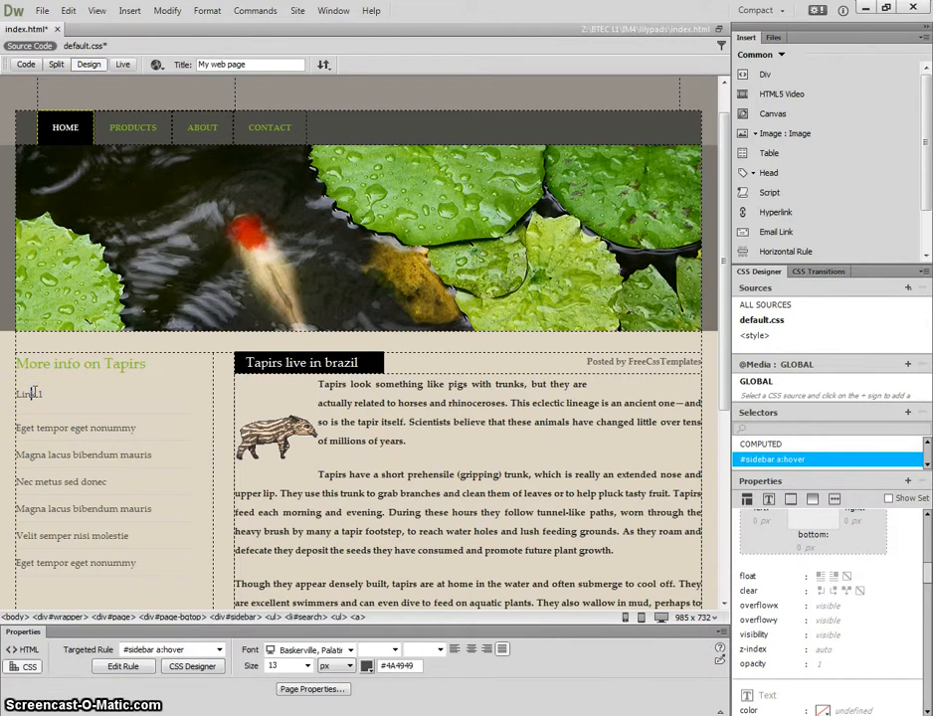
pyautogui.click(24, 649)
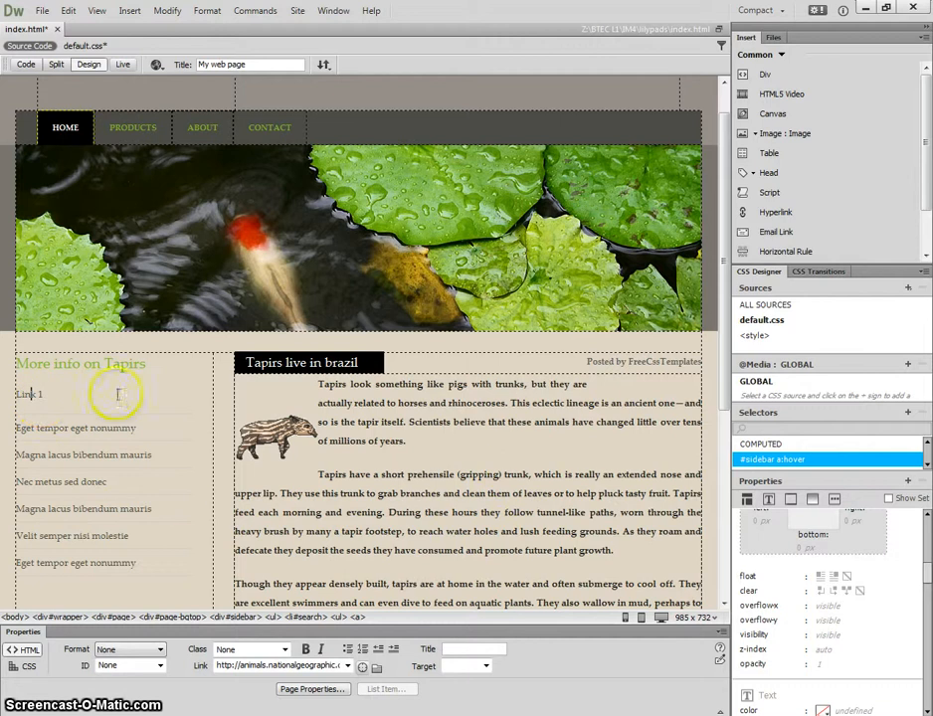
pyautogui.click(376, 671)
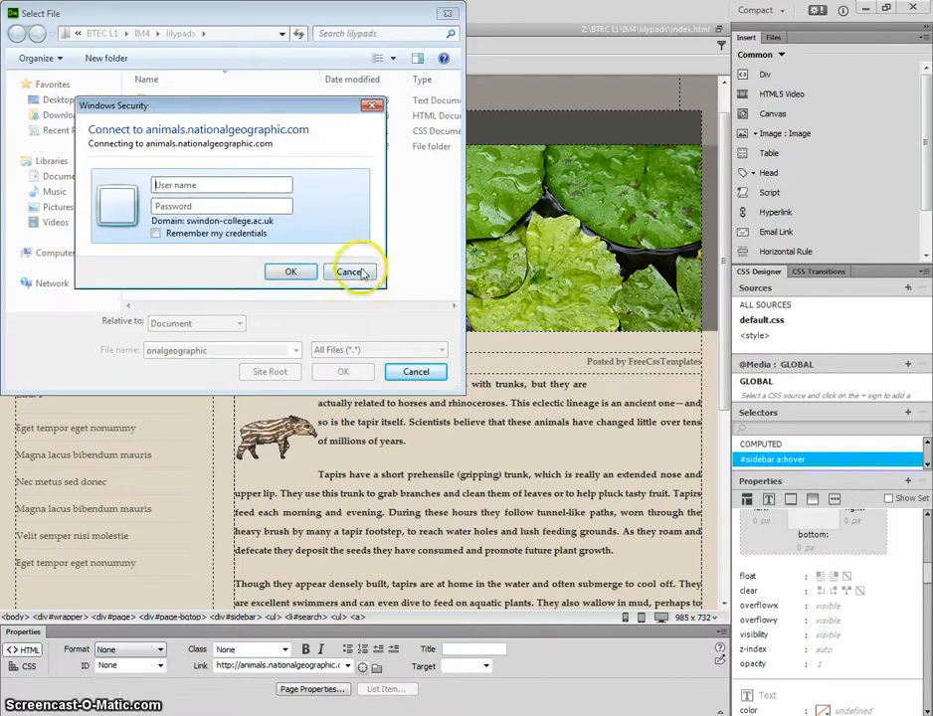
pyautogui.click(350, 271)
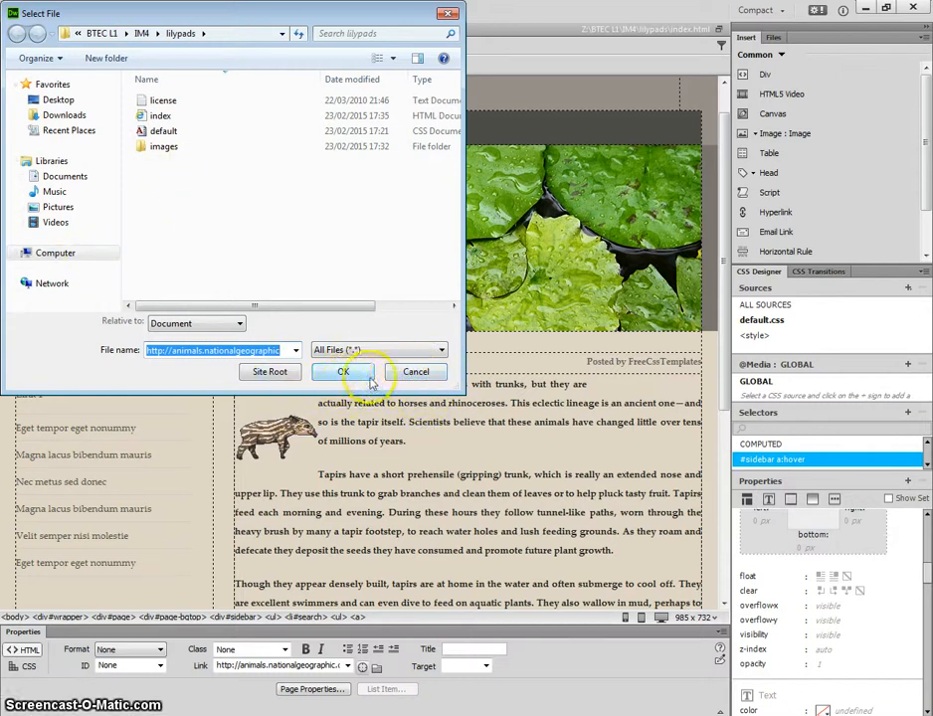
pyautogui.click(414, 373)
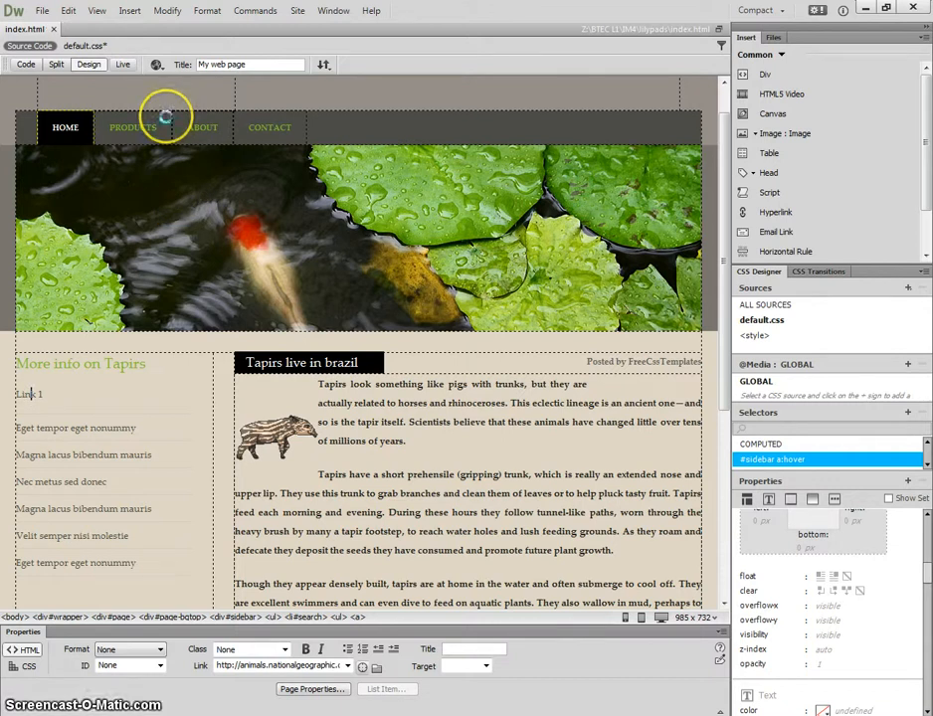
# - Save the default.css stylesheet and return to the index.html page in Design view
pyautogui.click(80, 46)
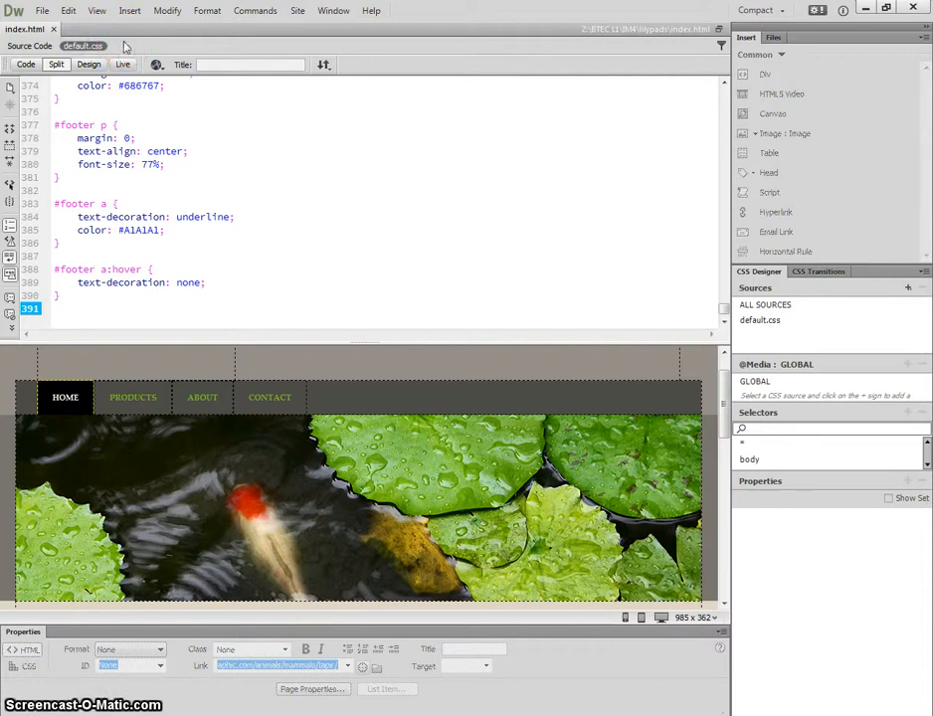
pyautogui.click(37, 47)
pyautogui.click(40, 48)
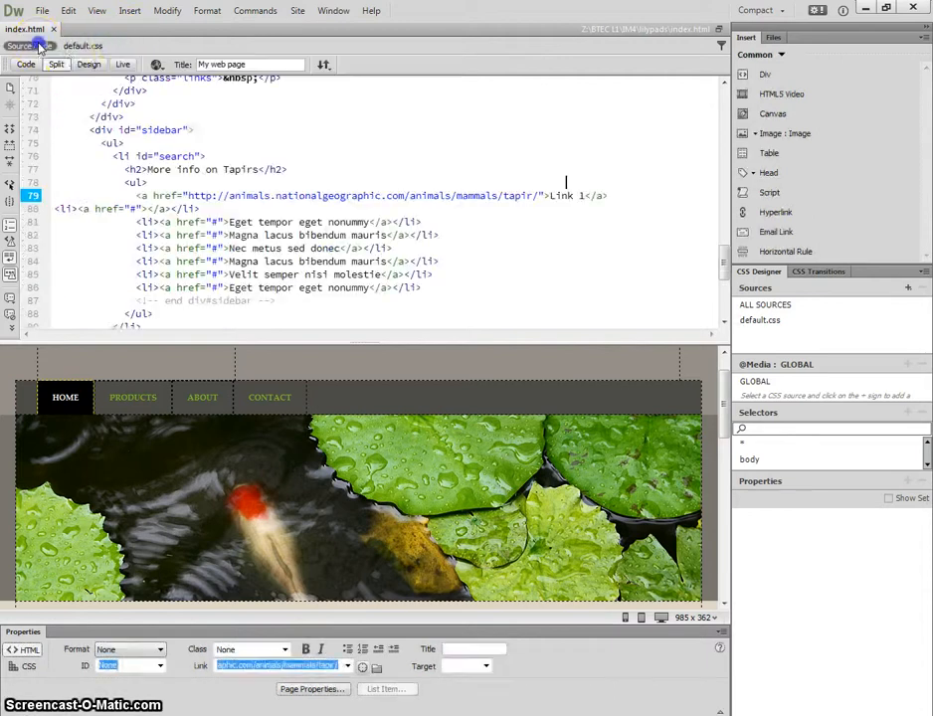
pyautogui.click(88, 63)
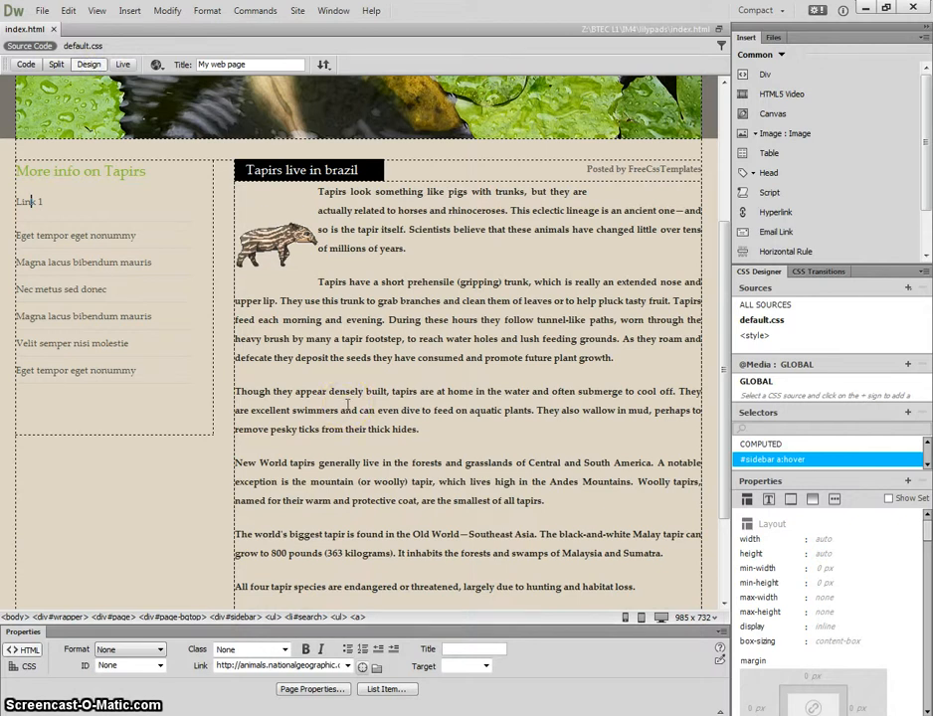
# - Preview index.html in the browser and examine the tapir page from header to footer
pyautogui.press('F12')
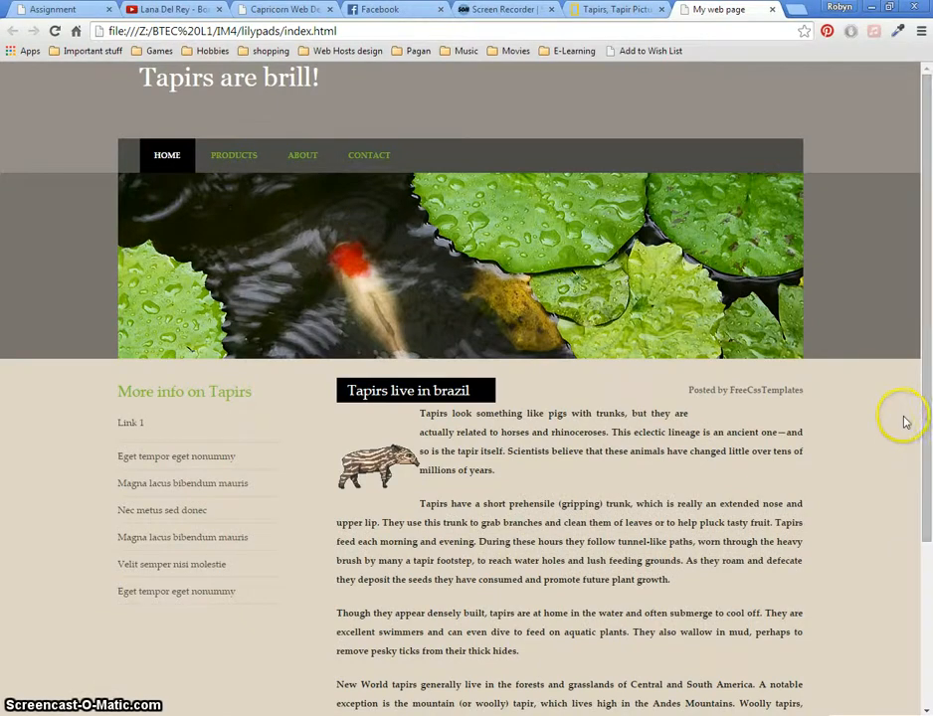
pyautogui.scroll(-2, 903, 426)
pyautogui.scroll(-1, 901, 438)
pyautogui.scroll(3, 892, 469)
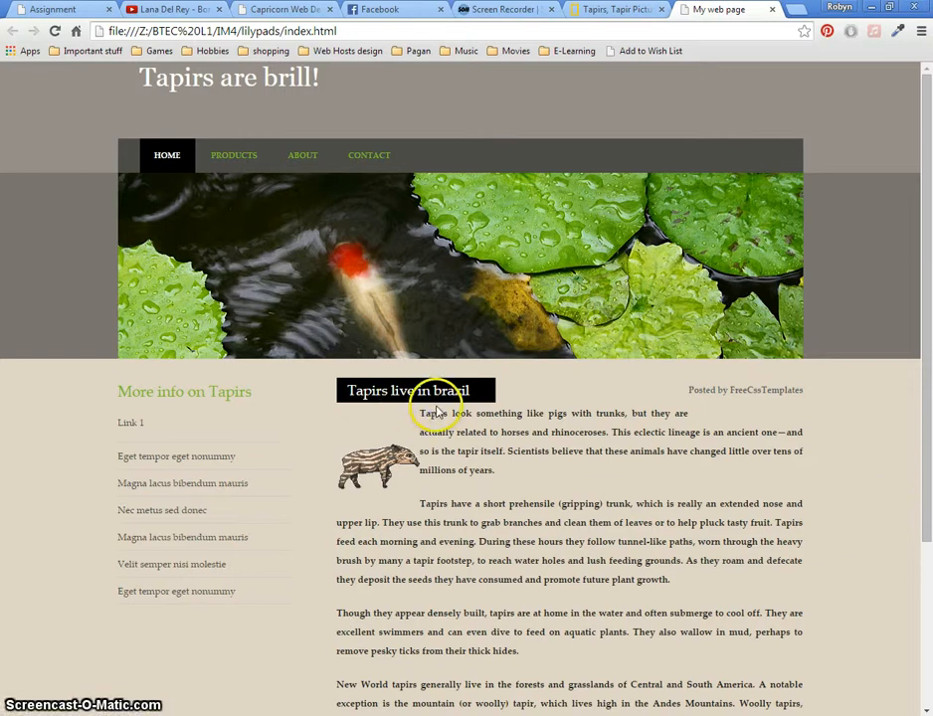
pyautogui.scroll(-3, 654, 452)
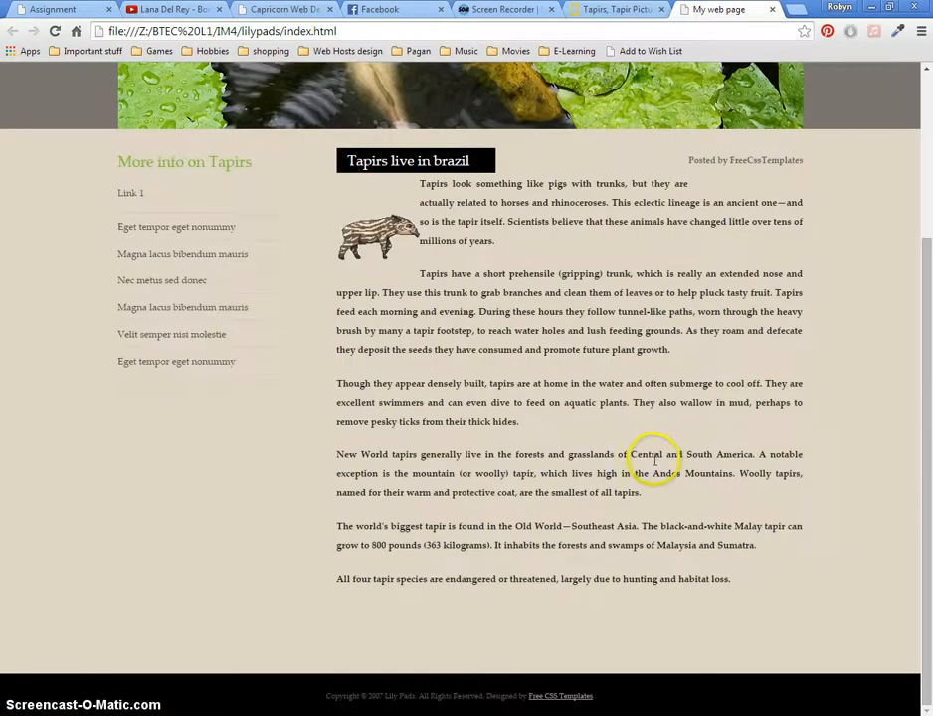
pyautogui.scroll(3, 653, 459)
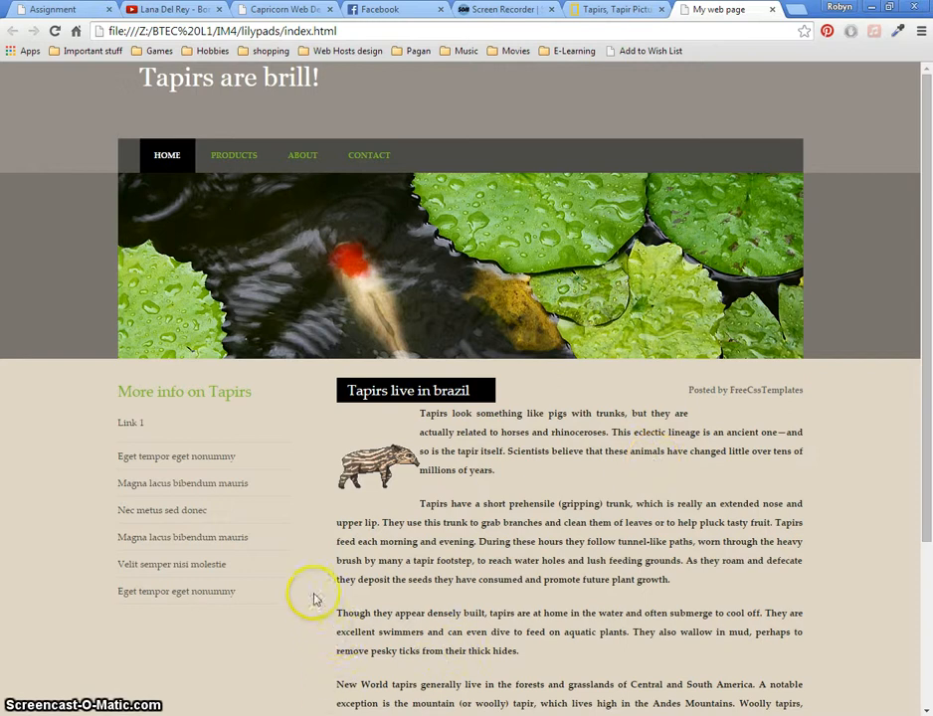
# - Switch back to Dreamweaver and save a copy of the page as Pictures in the lilypads folder
pyautogui.hotkey('alt', 'Tab')
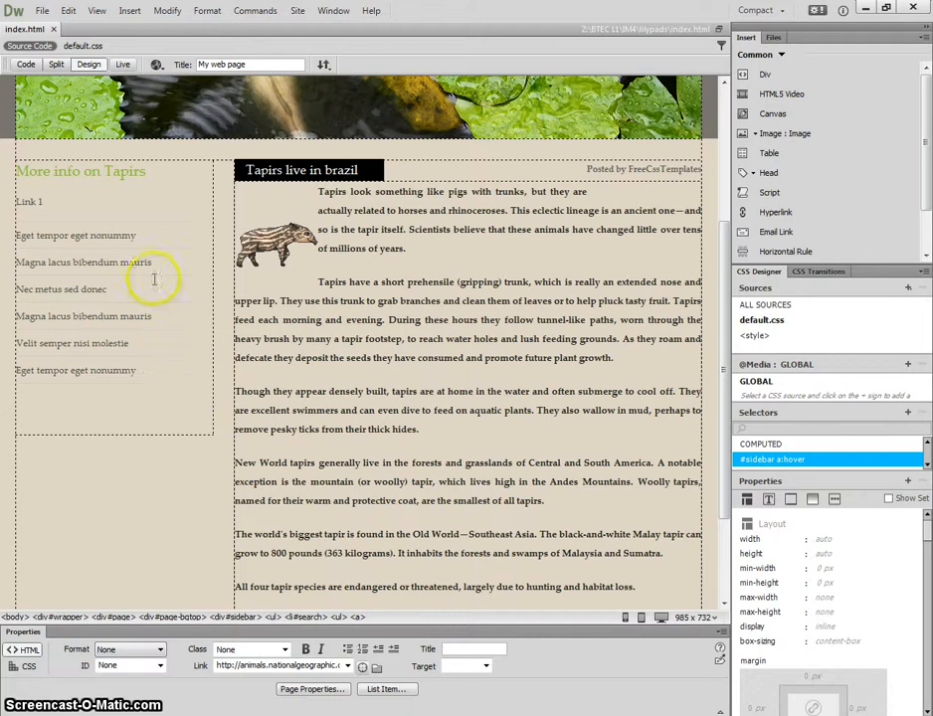
pyautogui.click(42, 12)
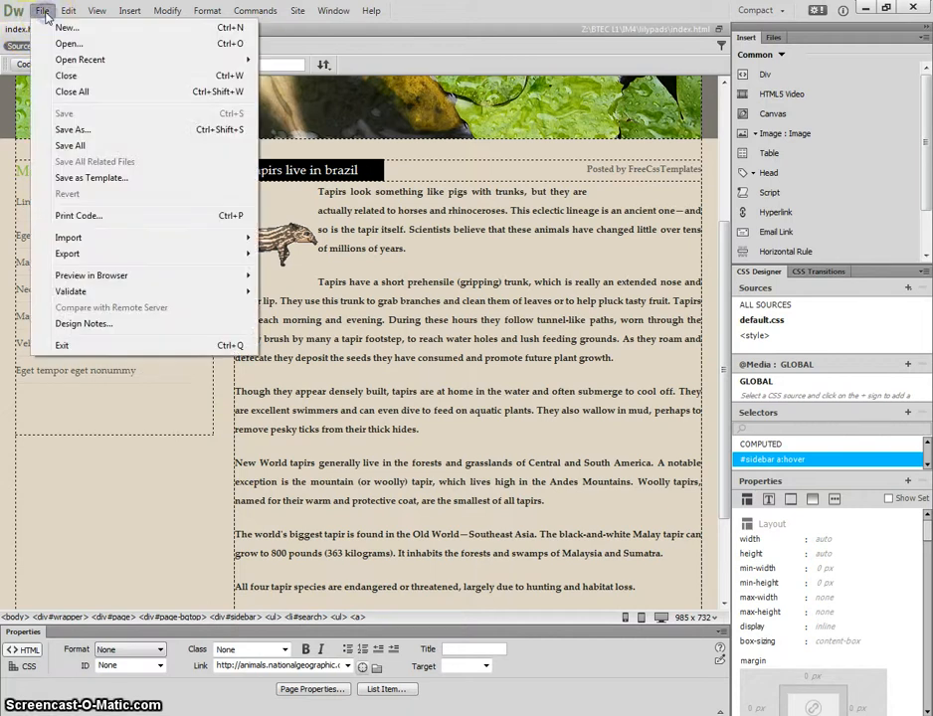
pyautogui.click(68, 132)
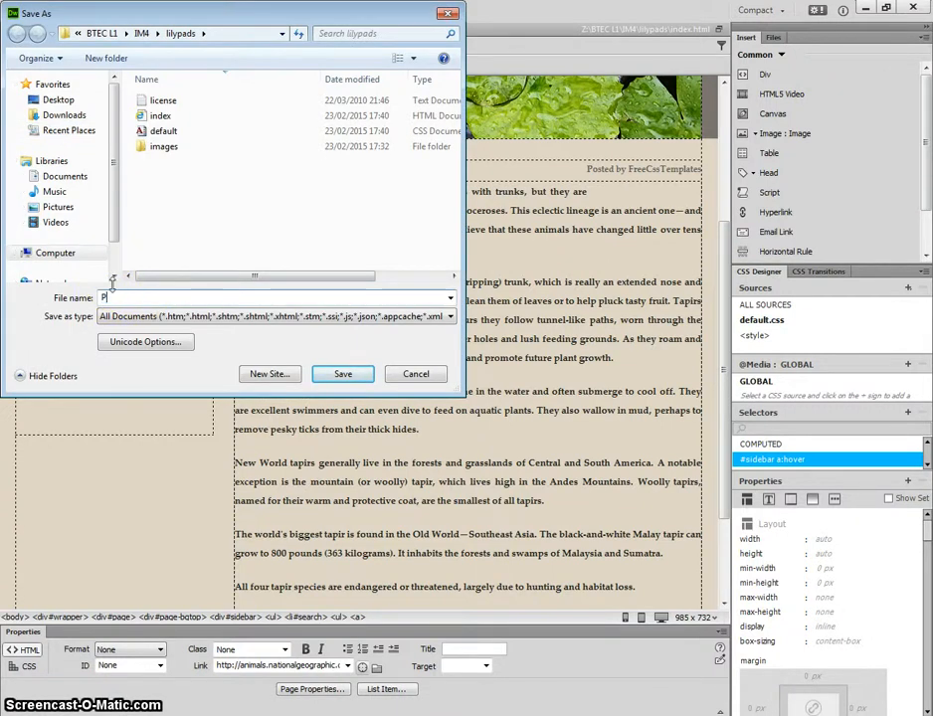
pyautogui.write('Pictures')
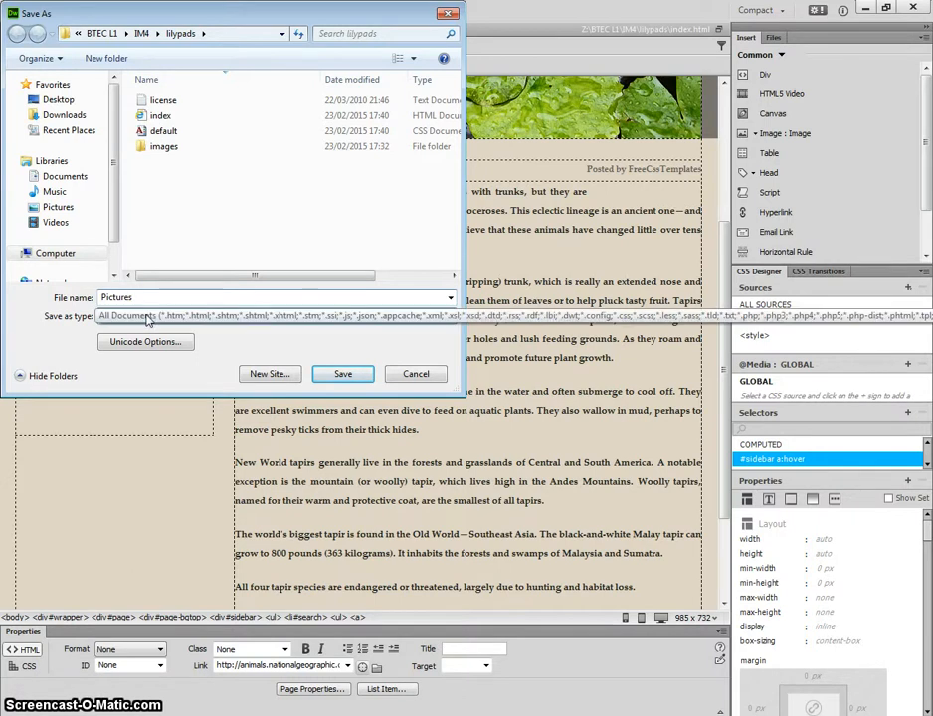
pyautogui.click(349, 374)
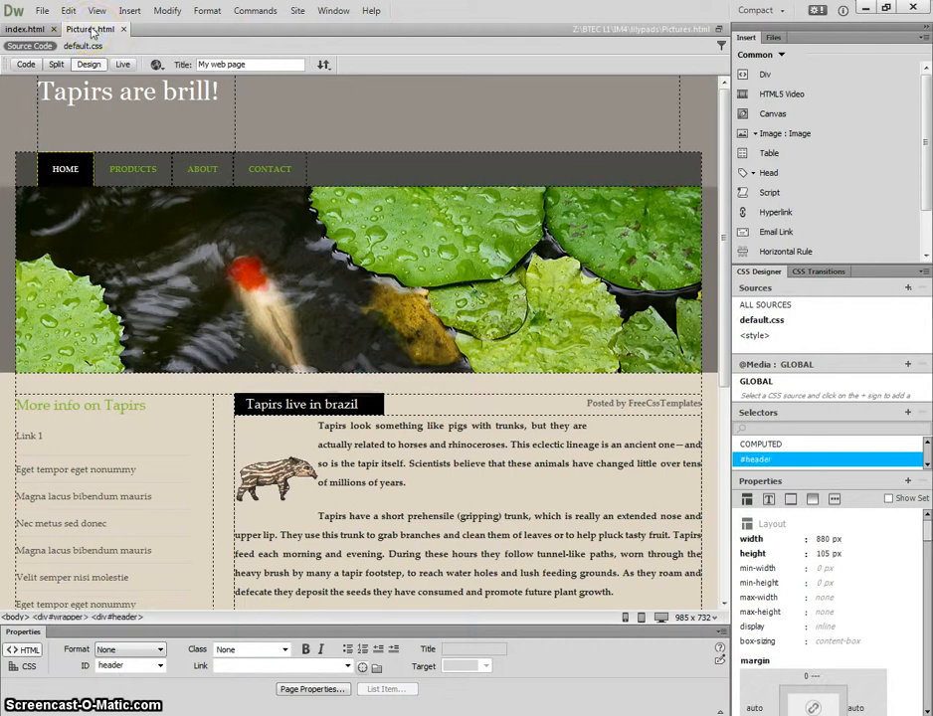
# - Examine the Pictures page's content and the HTML and CSS properties of its Home and Products menu links
pyautogui.scroll(-6, 291, 537)
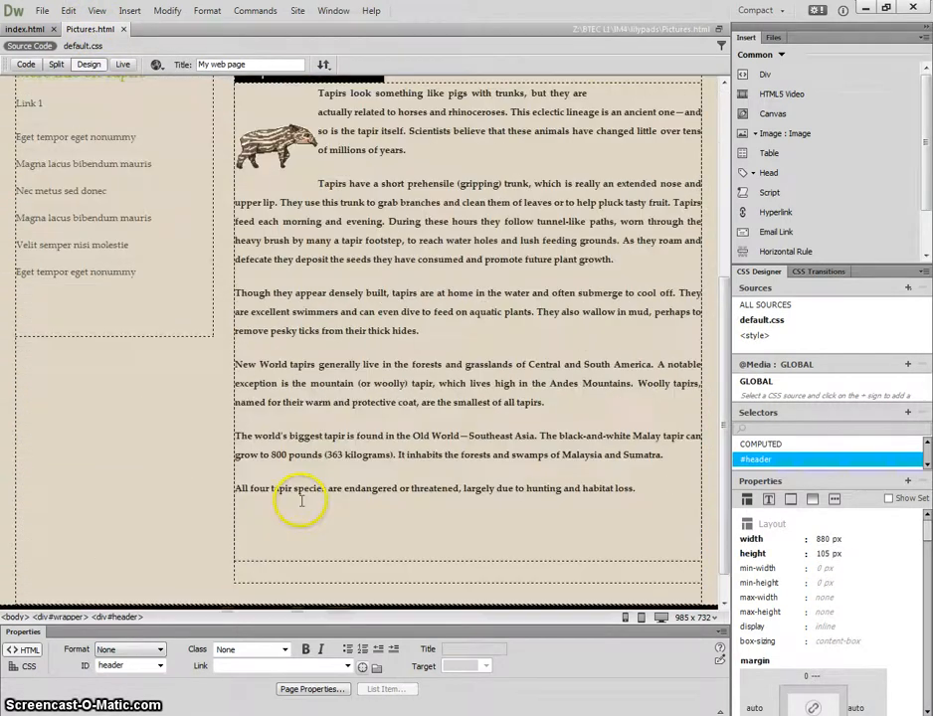
pyautogui.scroll(3, 291, 303)
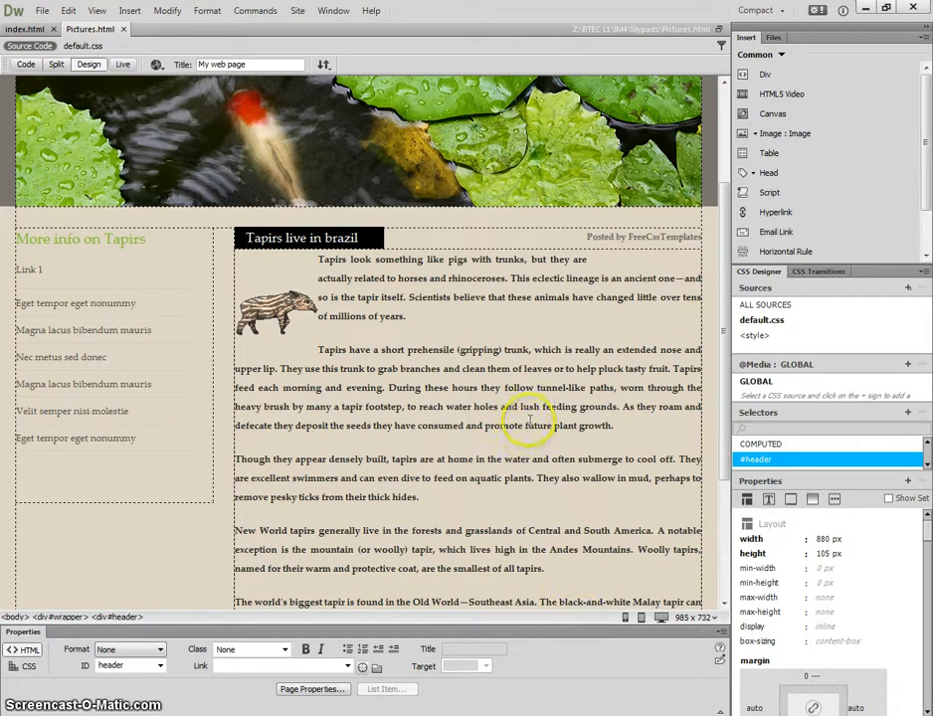
pyautogui.scroll(3, 368, 360)
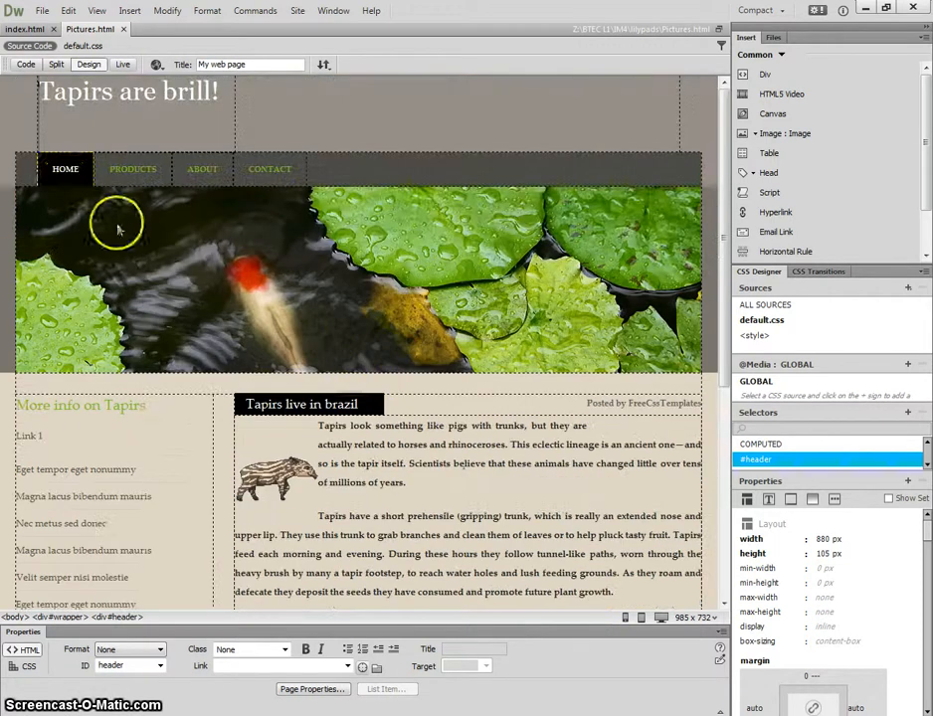
pyautogui.click(61, 170)
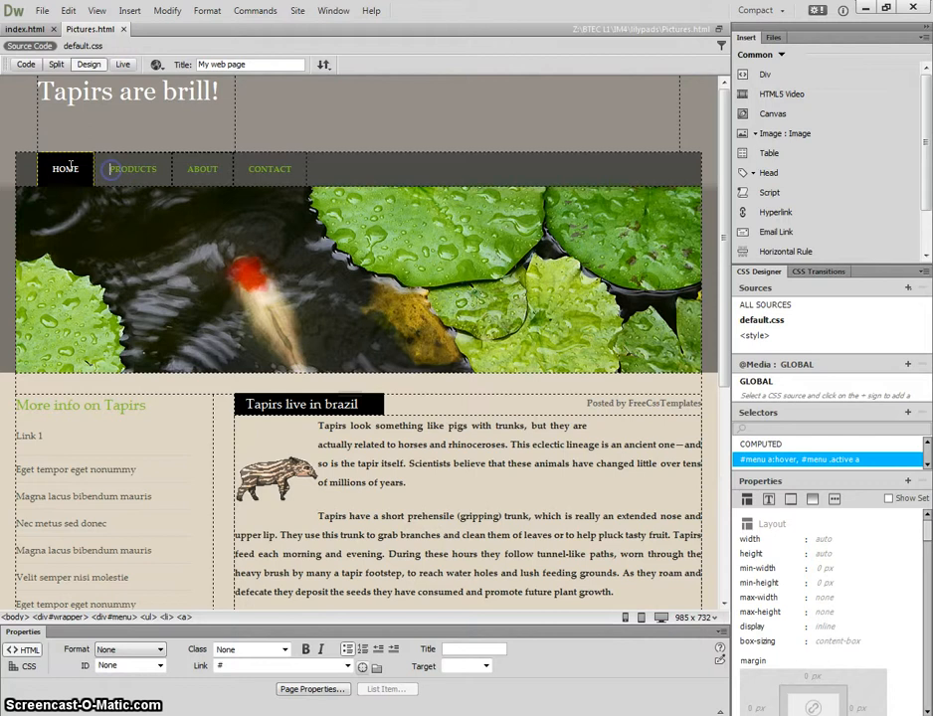
pyautogui.click(128, 170)
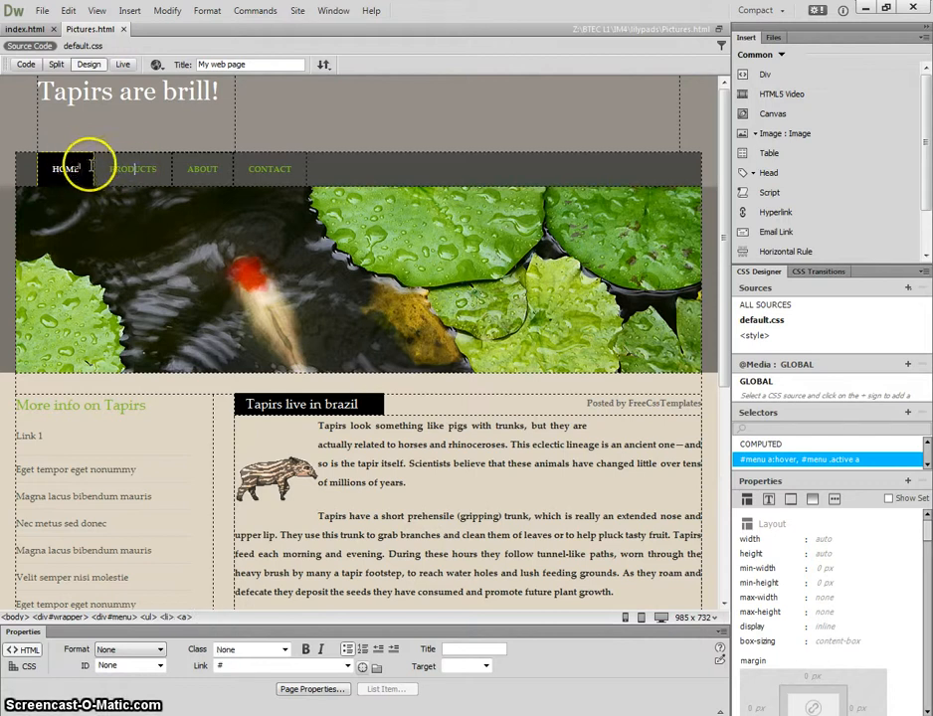
pyautogui.click(90, 167)
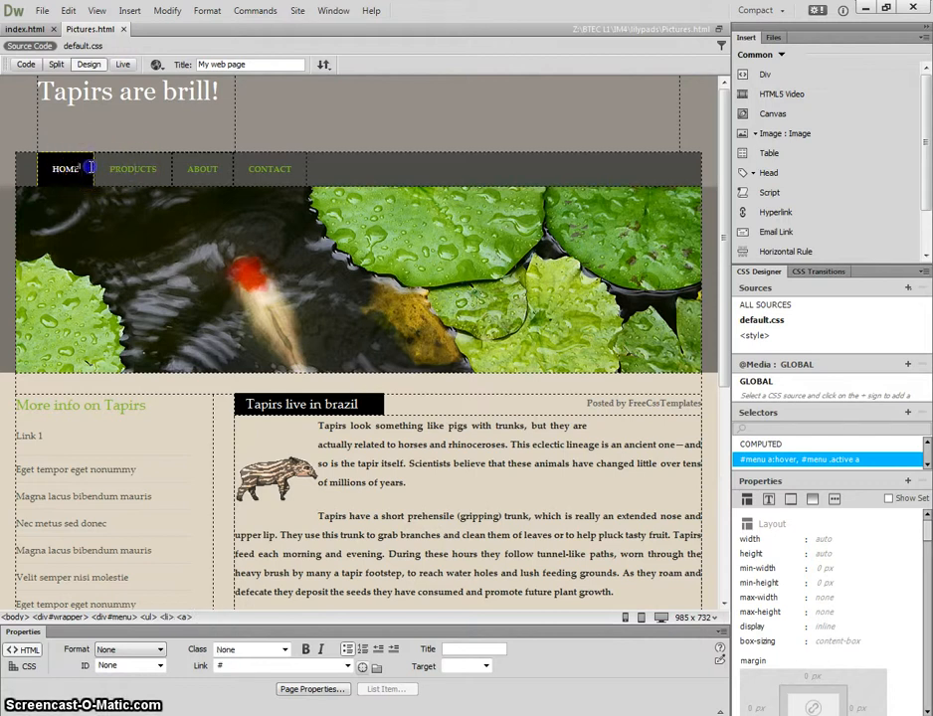
pyautogui.click(23, 665)
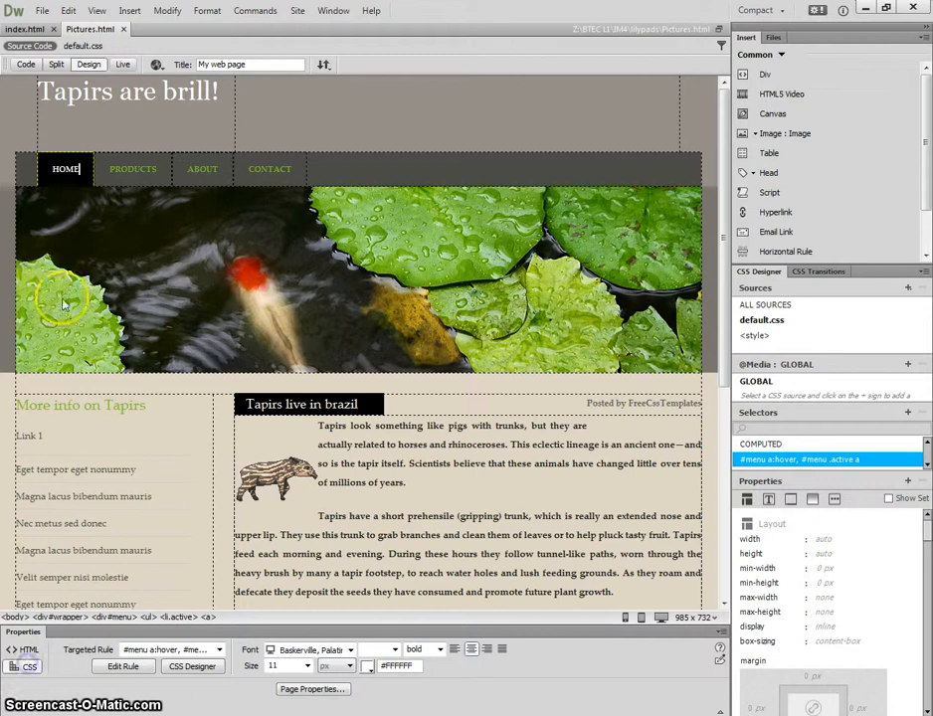
pyautogui.click(77, 158)
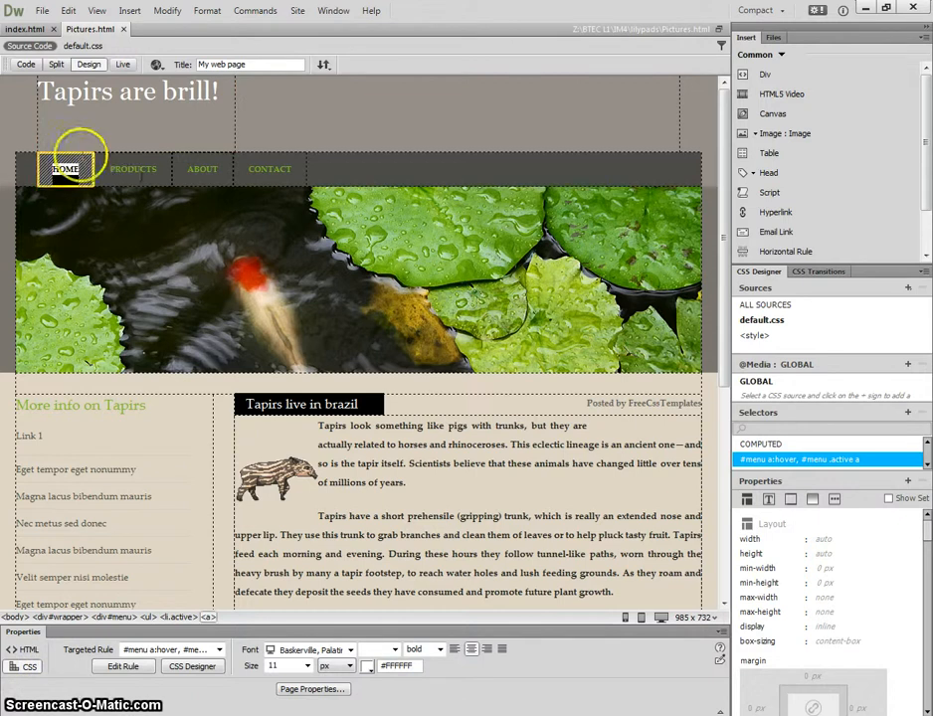
pyautogui.click(129, 161)
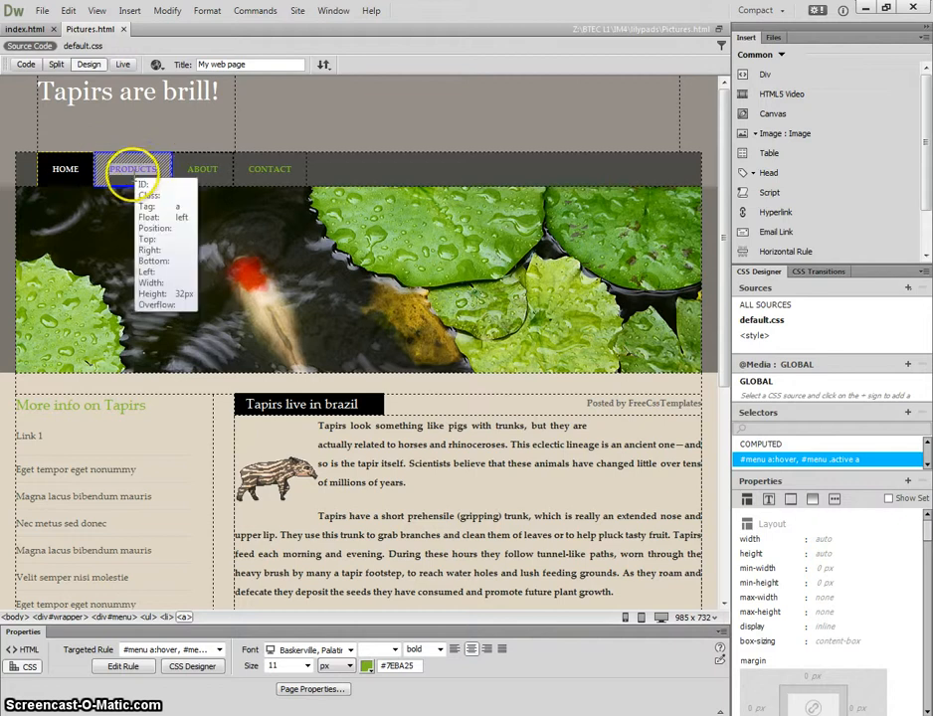
pyautogui.click(129, 169)
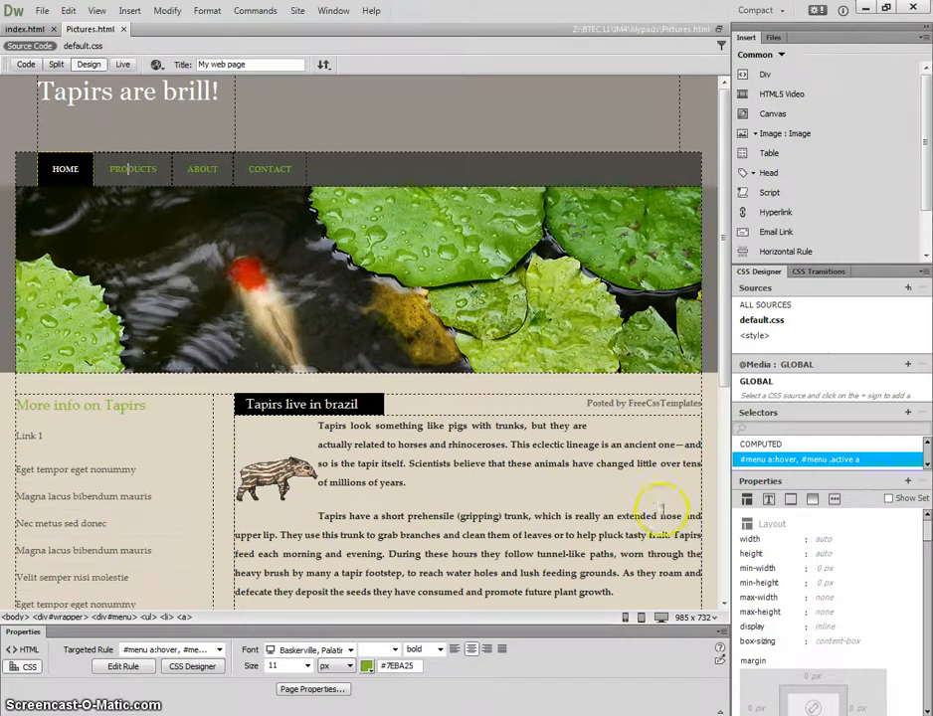
pyautogui.scroll(-2, 616, 492)
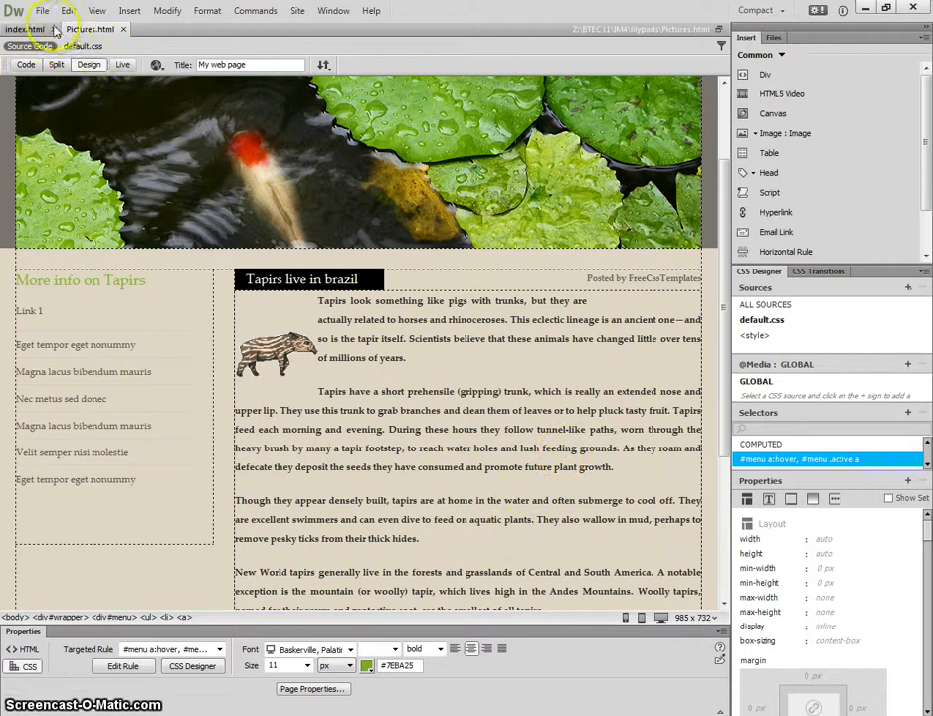
# - On index.html, change the link target of the sidebar's Link 1 text to the Pictures page in the lilypads folder
pyautogui.click(24, 29)
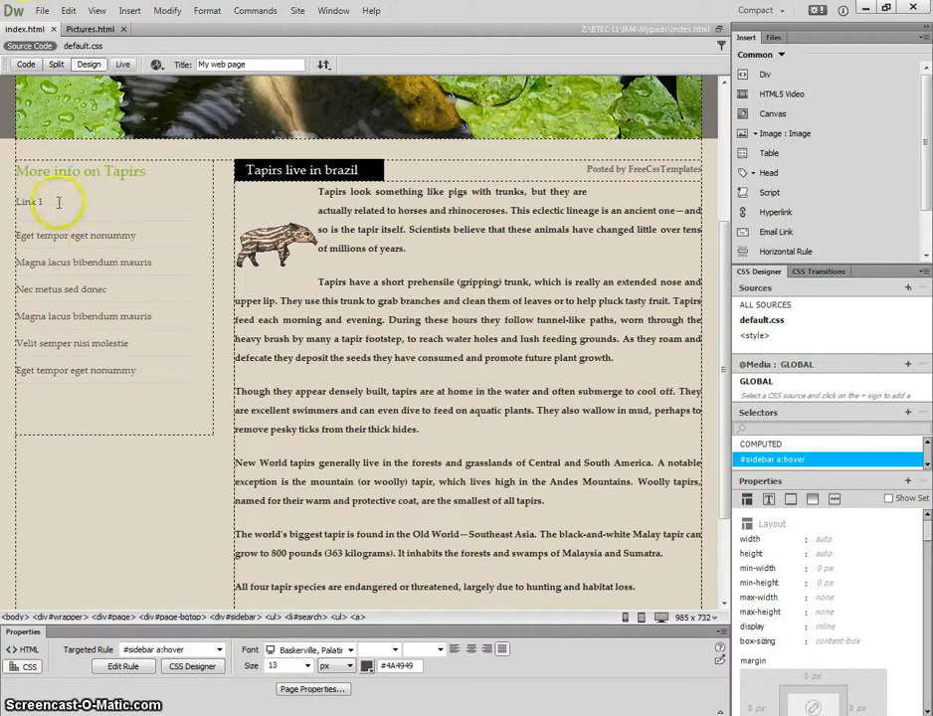
pyautogui.moveTo(60, 201); pyautogui.dragTo(15, 201)
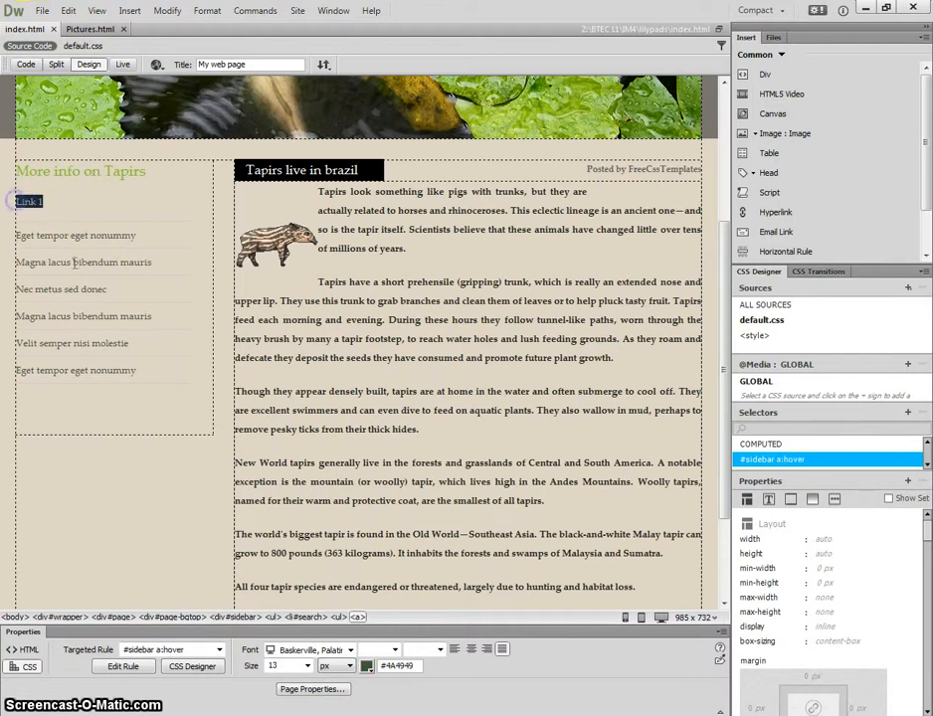
pyautogui.click(17, 650)
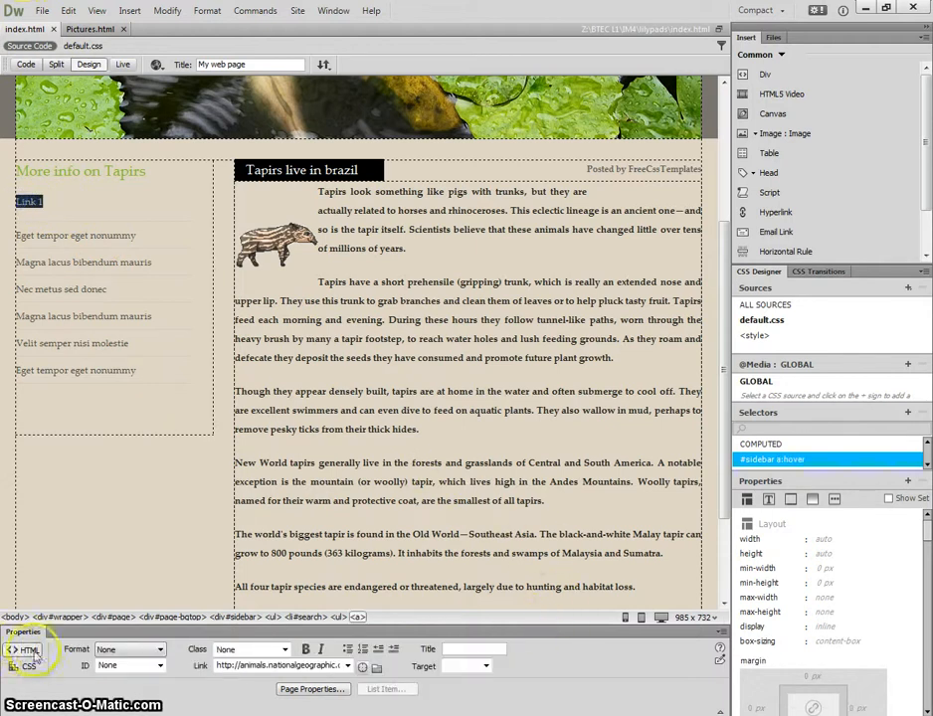
pyautogui.click(376, 669)
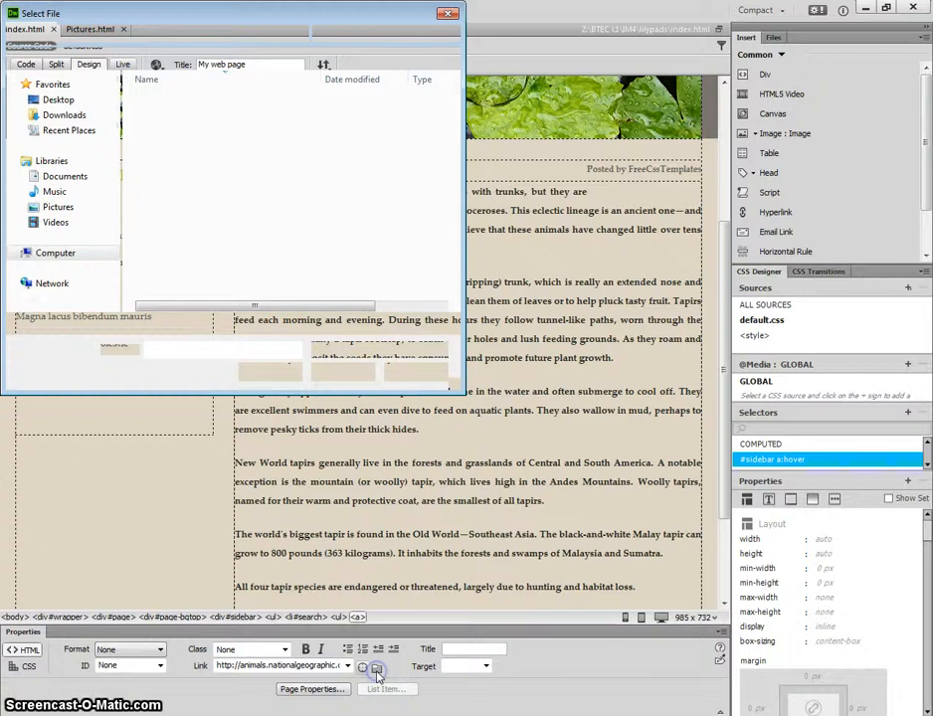
pyautogui.click(341, 273)
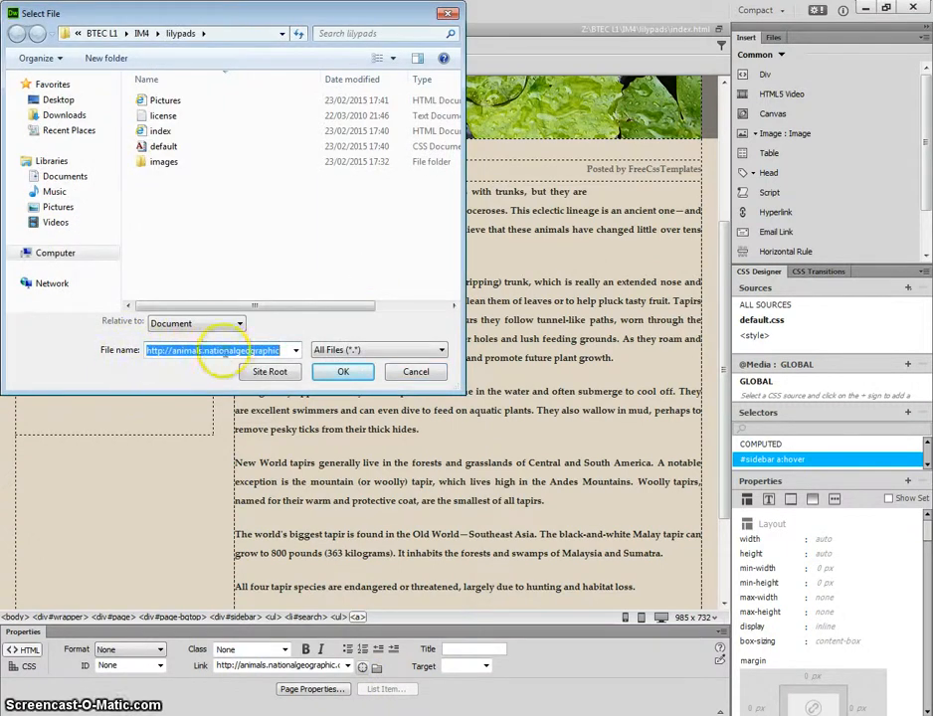
pyautogui.doubleClick(165, 101)
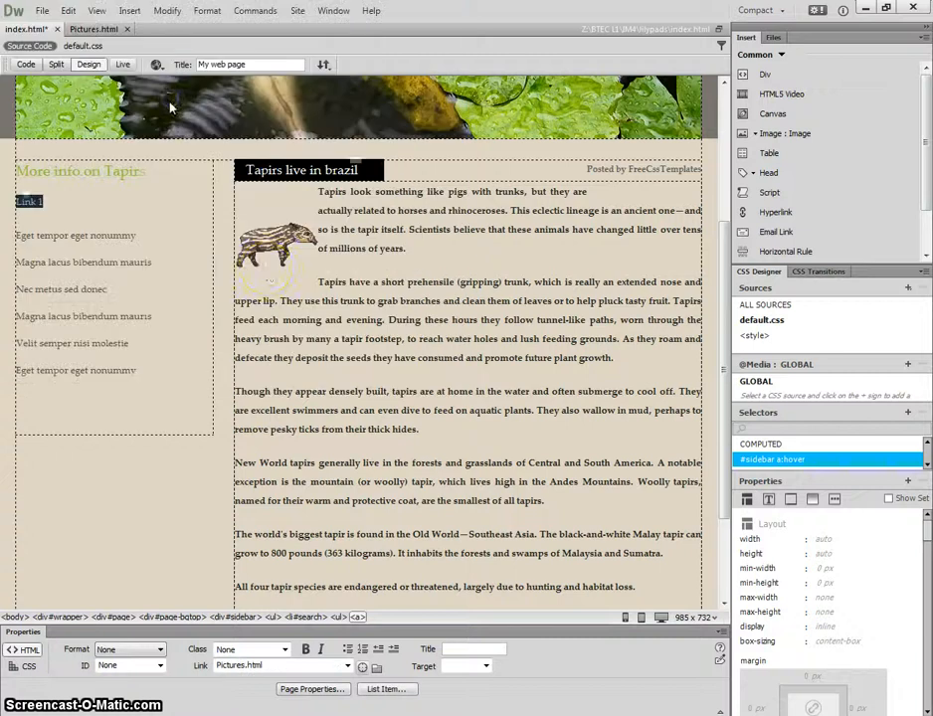
# - Preview index.html in the browser and follow Link 1 in the sidebar to test that it opens the Pictures page
pyautogui.click(188, 480)
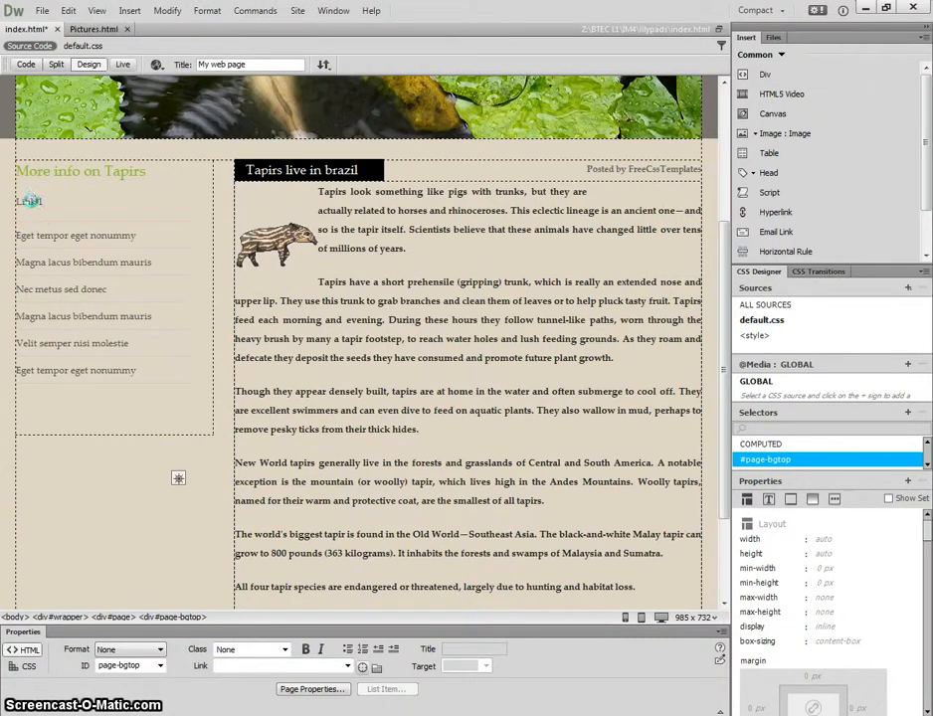
pyautogui.click(408, 397)
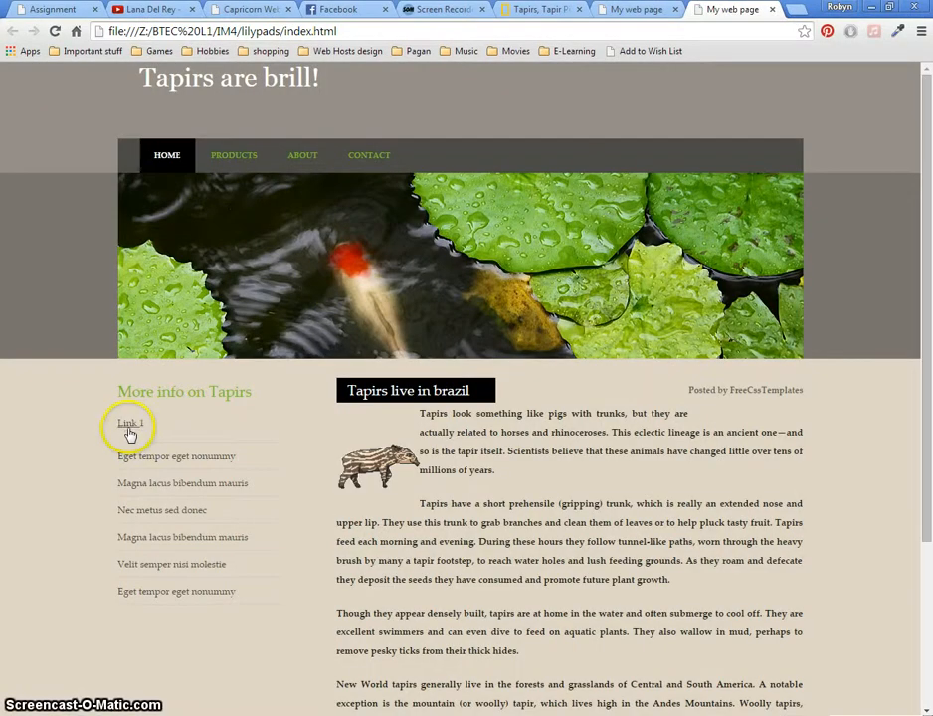
pyautogui.click(130, 426)
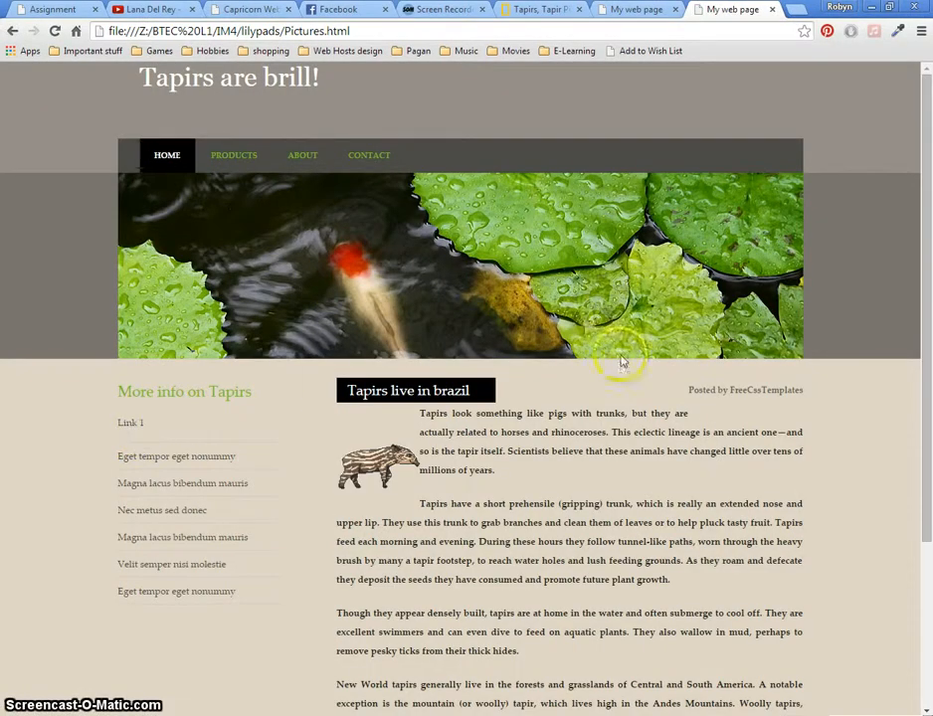